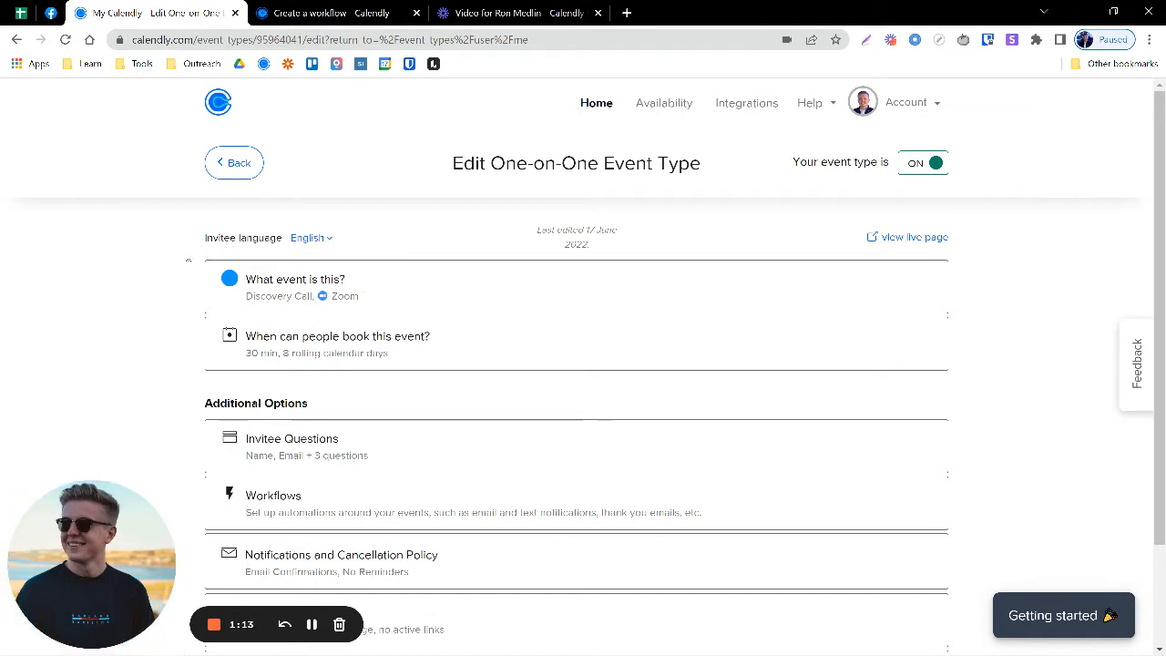
# Open the event type's Notifications and Cancellation Policy settings and open the email confirmation for personalization.
pyautogui.scroll(-1, 187, 260)
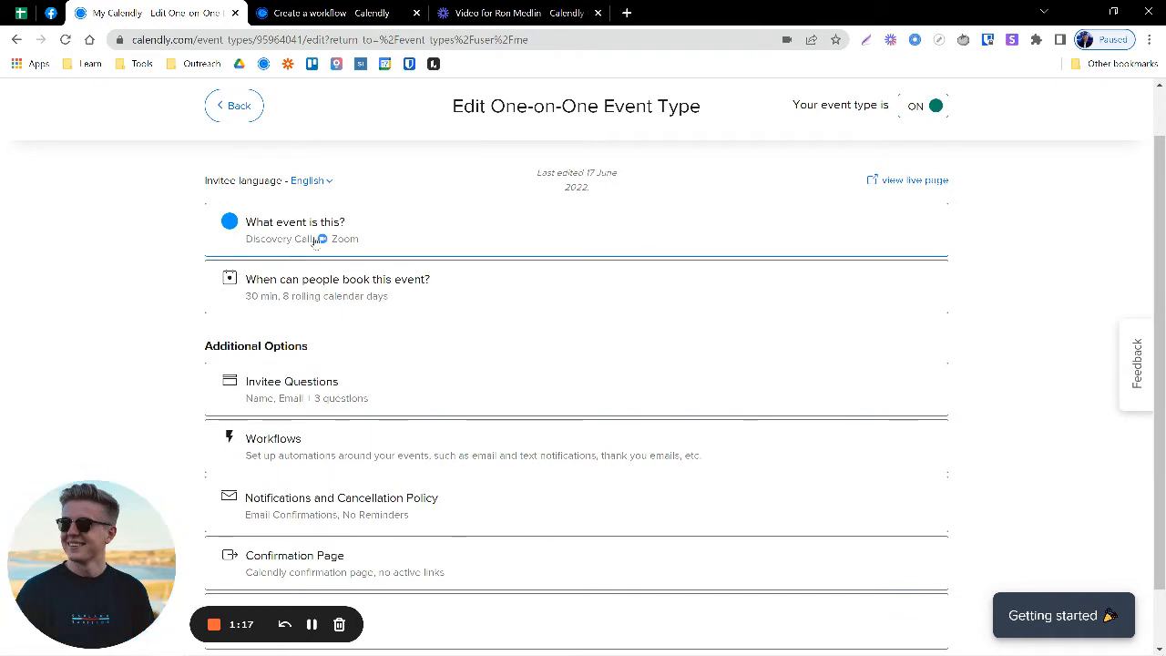
pyautogui.scroll(-1, 319, 292)
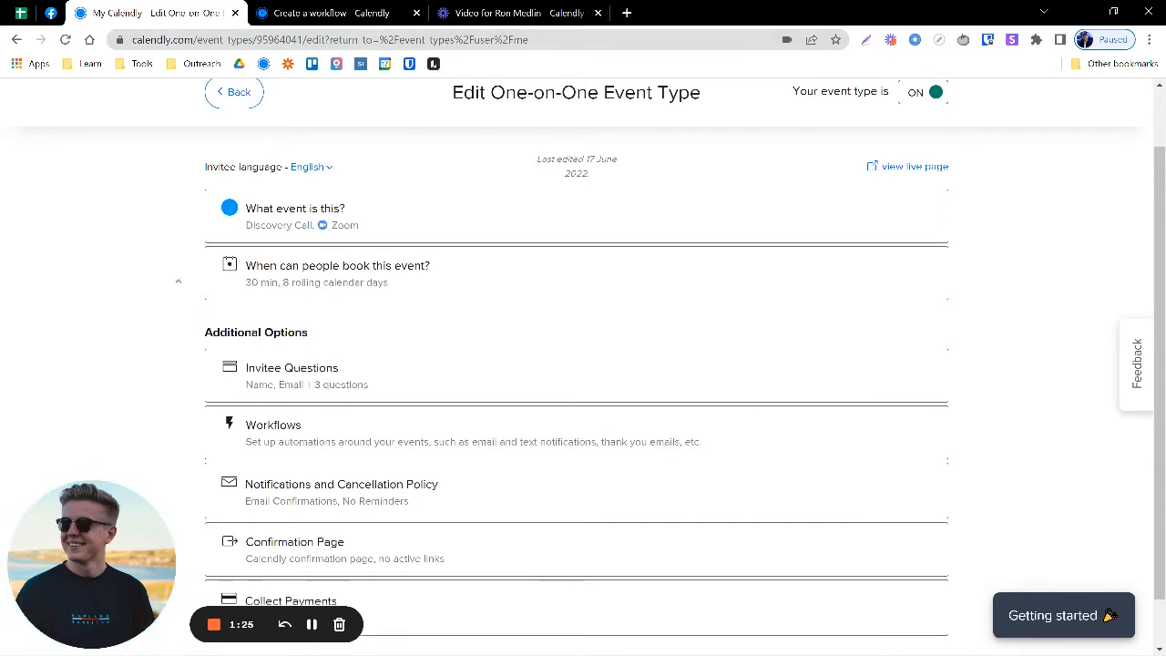
pyautogui.scroll(-1, 188, 278)
pyautogui.scroll(-1, 187, 279)
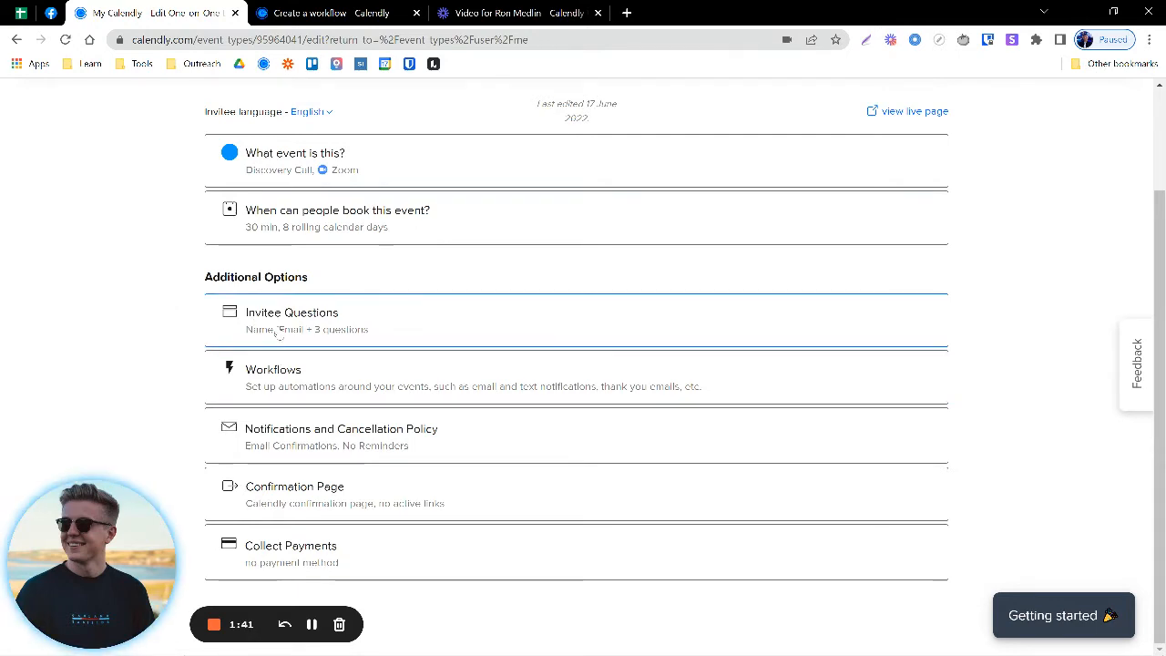
pyautogui.click(300, 434)
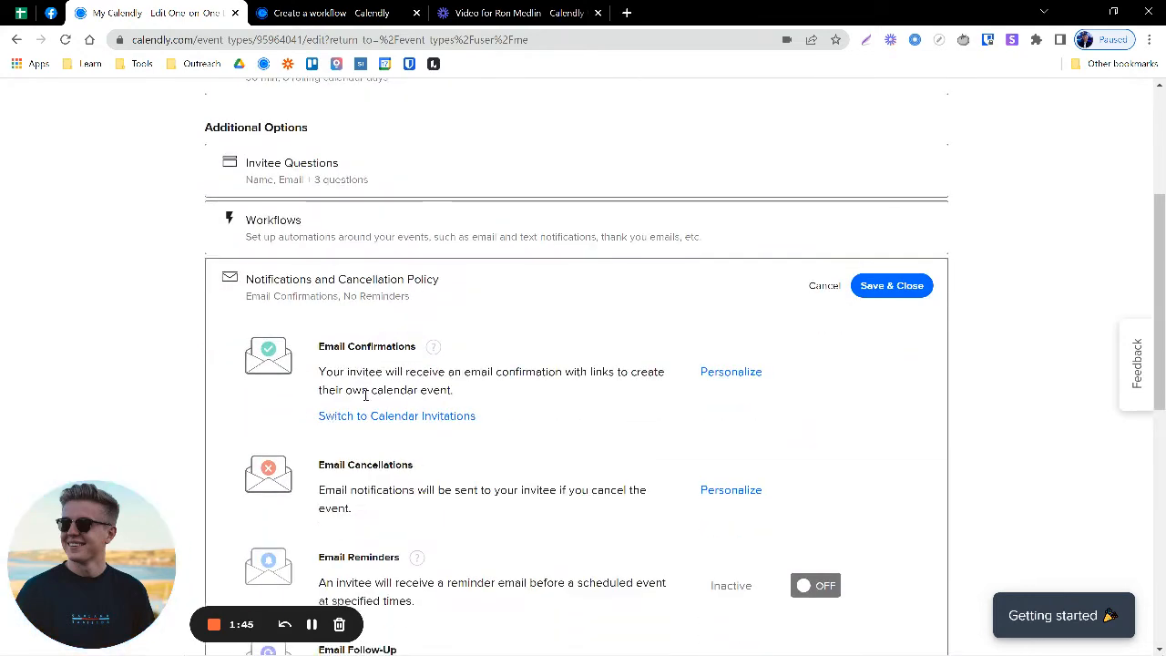
pyautogui.scroll(-1, 547, 355)
pyautogui.scroll(1, 610, 338)
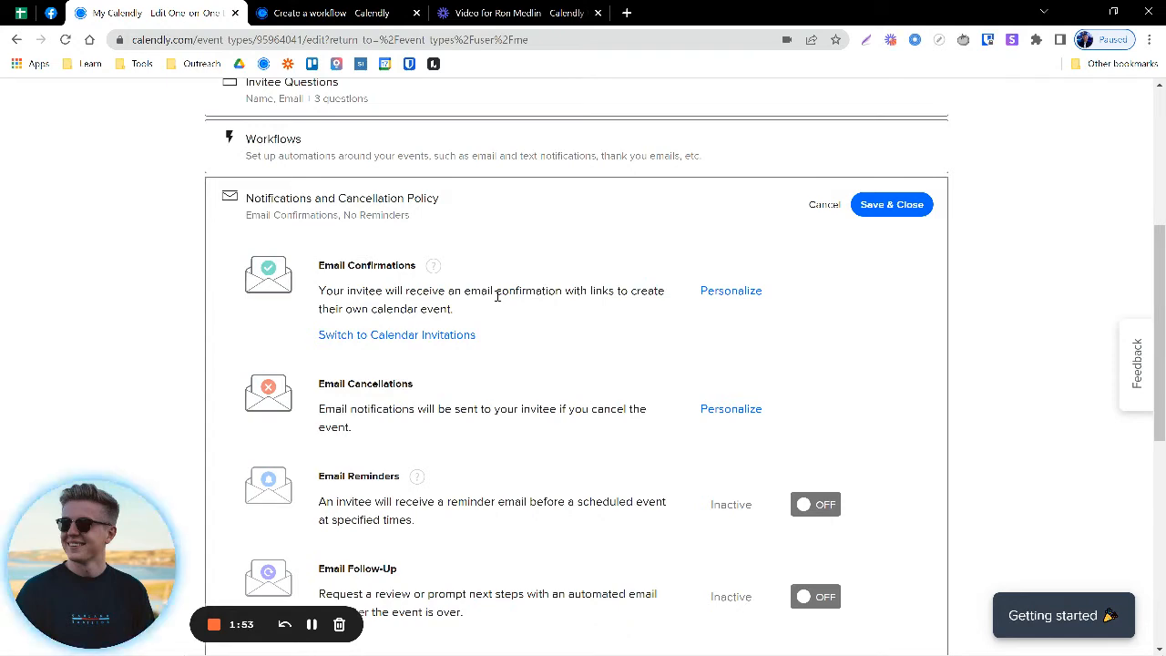
pyautogui.click(708, 293)
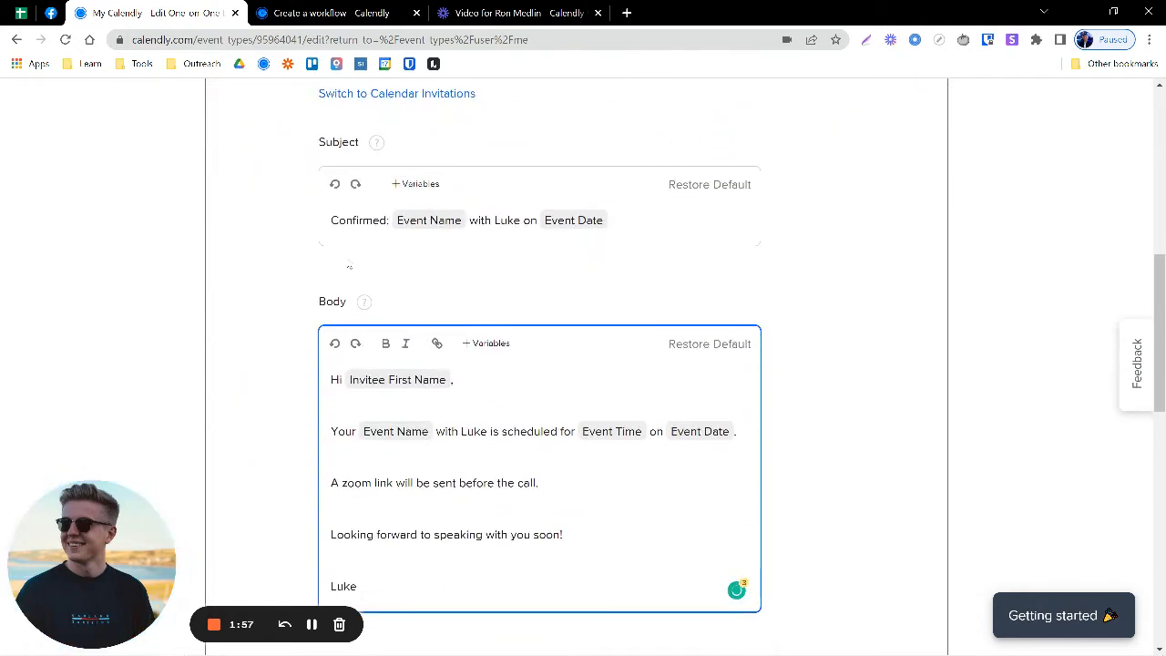
# Examine the subject line of the email confirmation, including its event name, host name and event date parts.
pyautogui.scroll(-1, 363, 403)
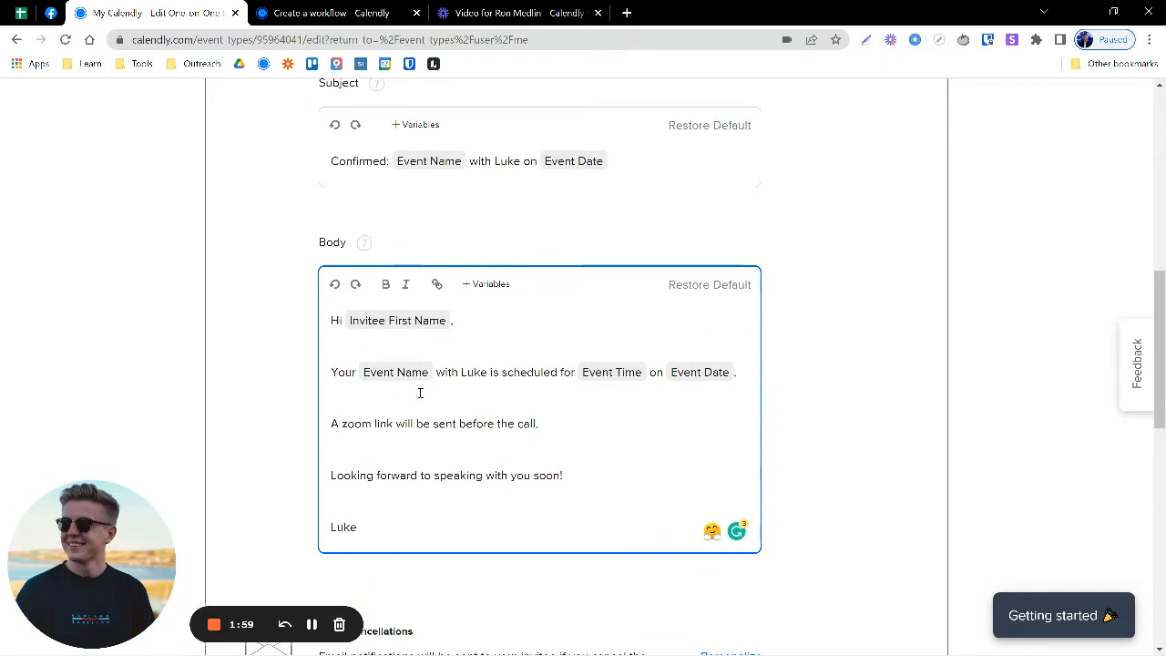
pyautogui.scroll(1, 362, 215)
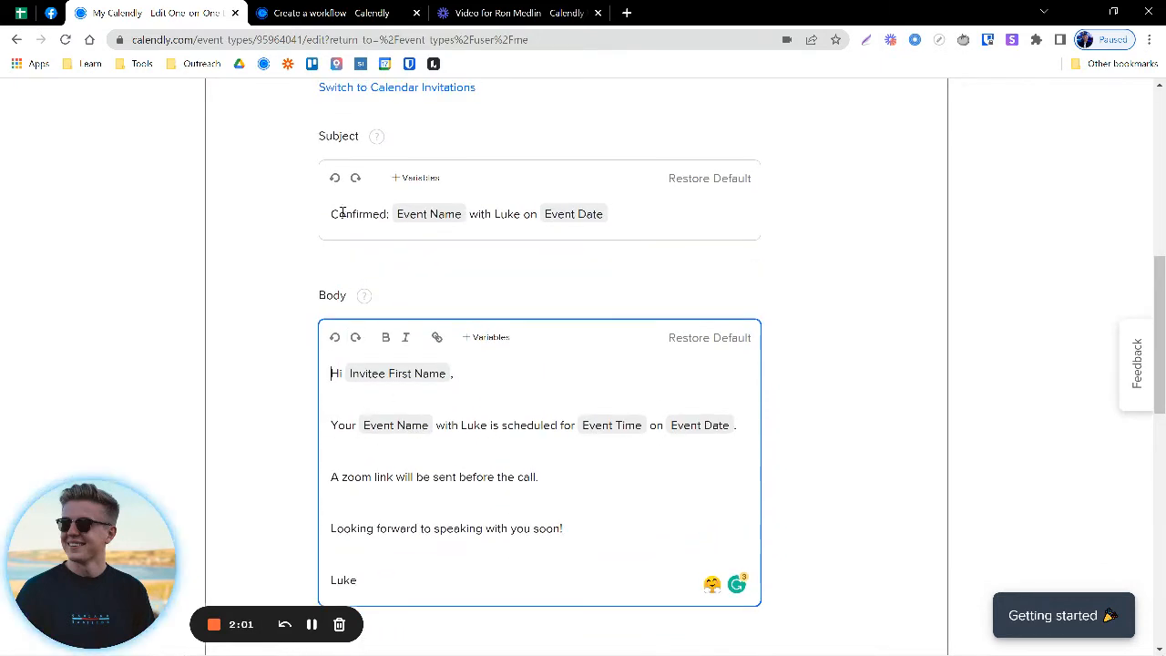
pyautogui.click(336, 214)
pyautogui.moveTo(338, 214); pyautogui.dragTo(462, 213)
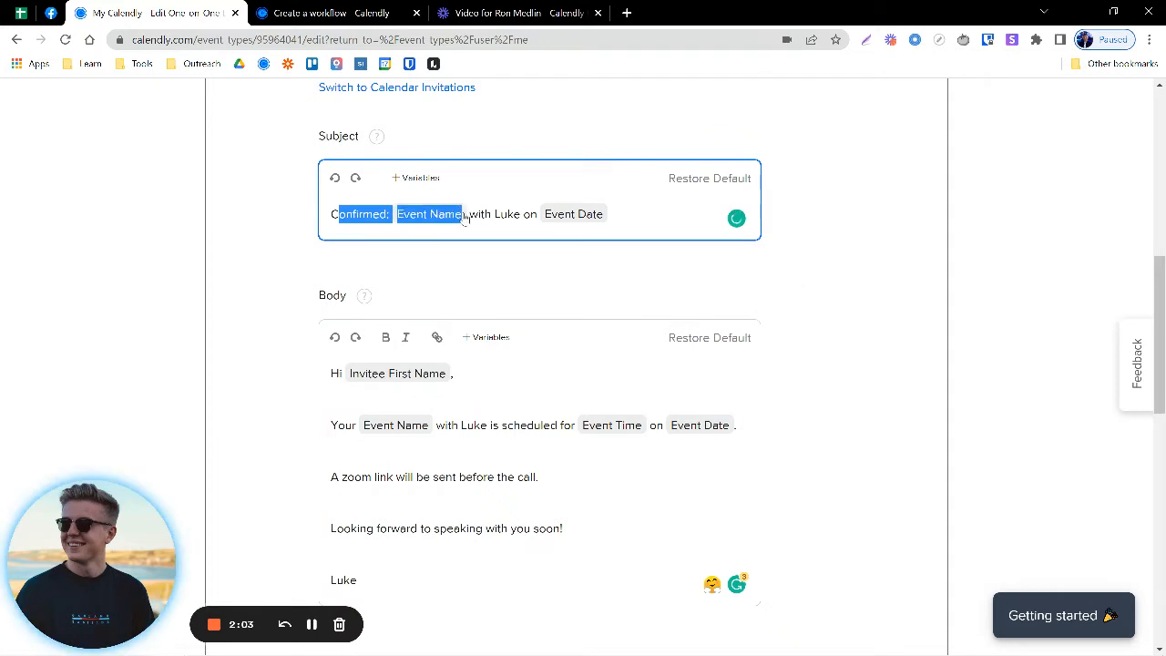
pyautogui.click(446, 218)
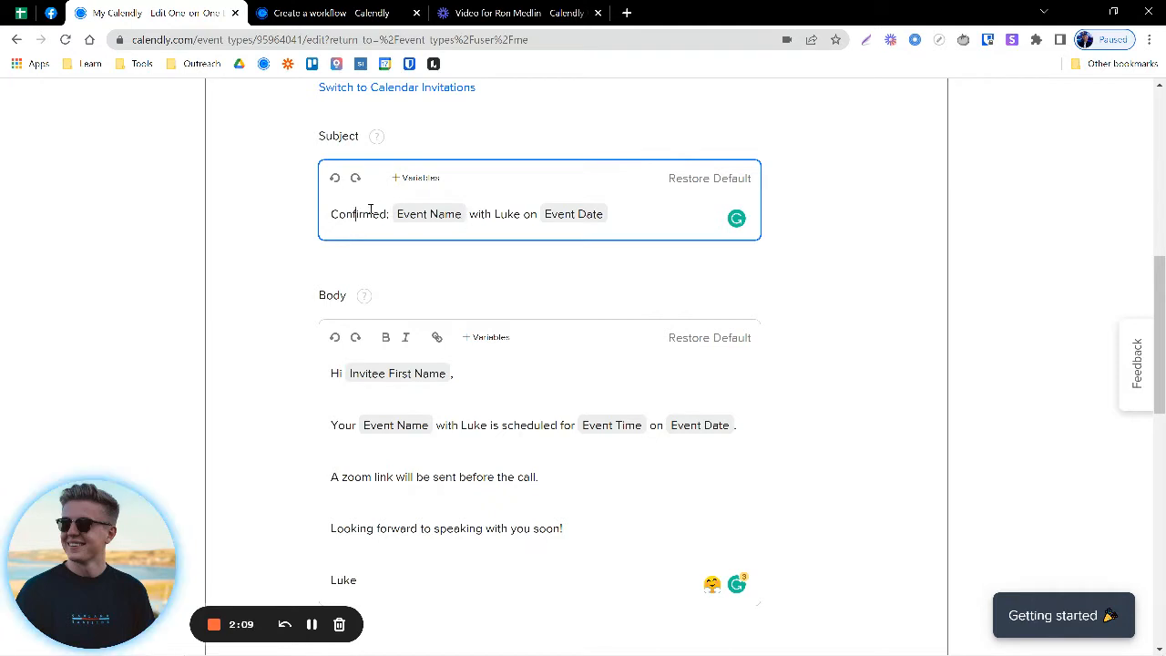
pyautogui.doubleClick(506, 214)
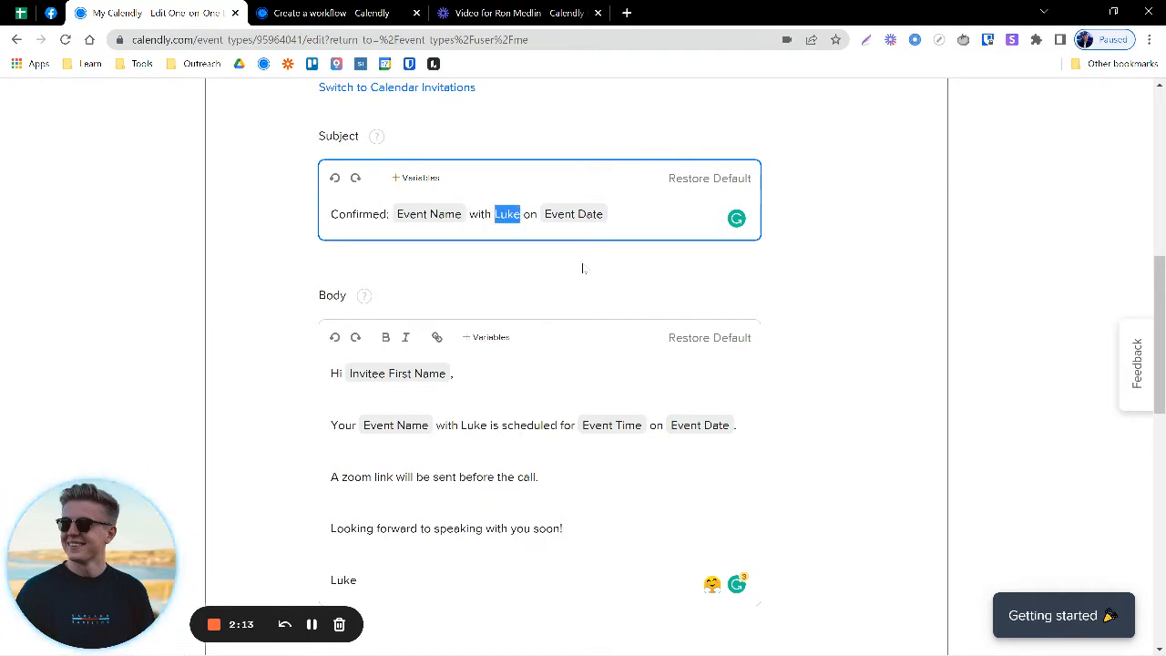
pyautogui.click(630, 215)
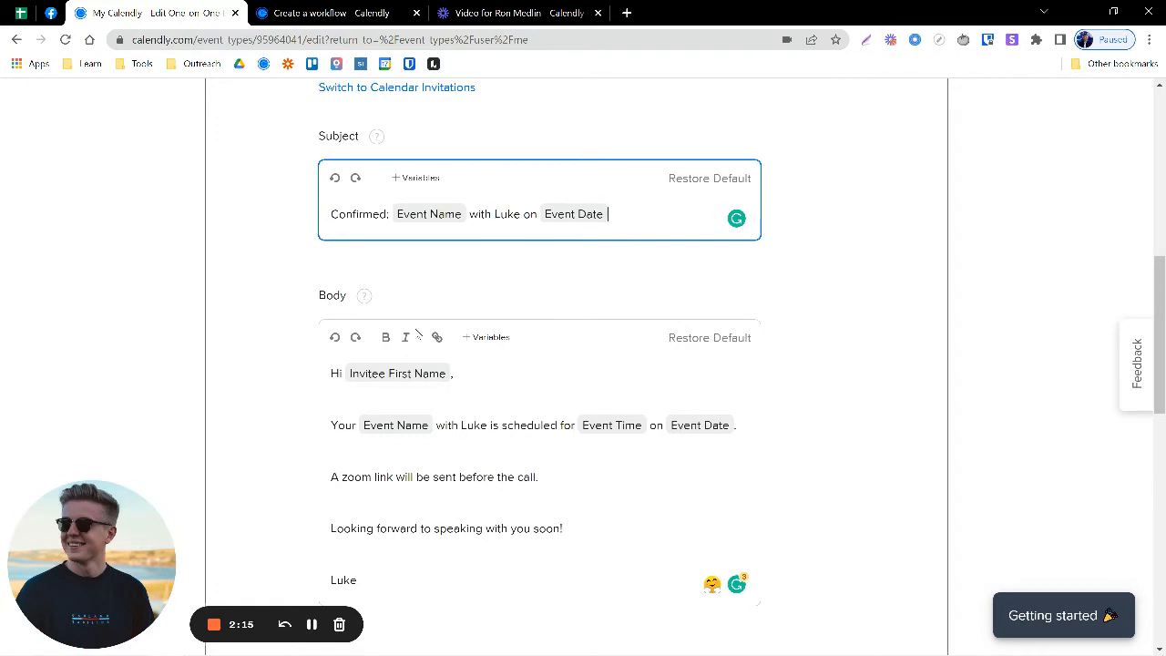
# Examine the email confirmation's body text from the greeting through the scheduling, Zoom link and closing sentences.
pyautogui.scroll(-2, 419, 335)
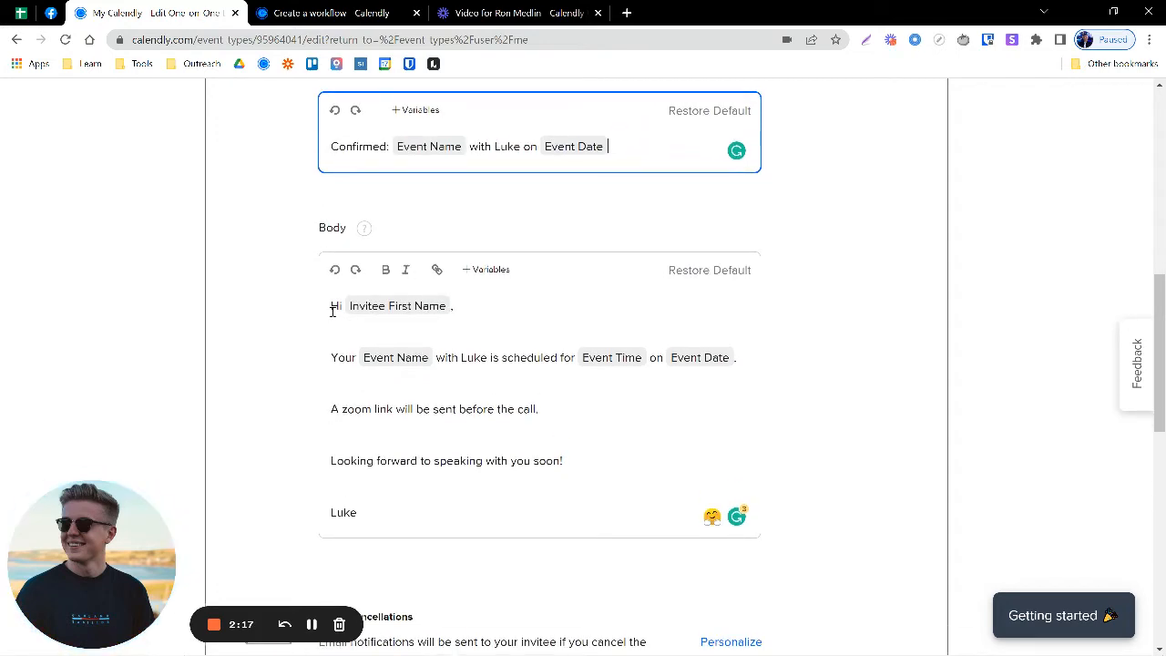
pyautogui.moveTo(331, 306); pyautogui.dragTo(458, 308)
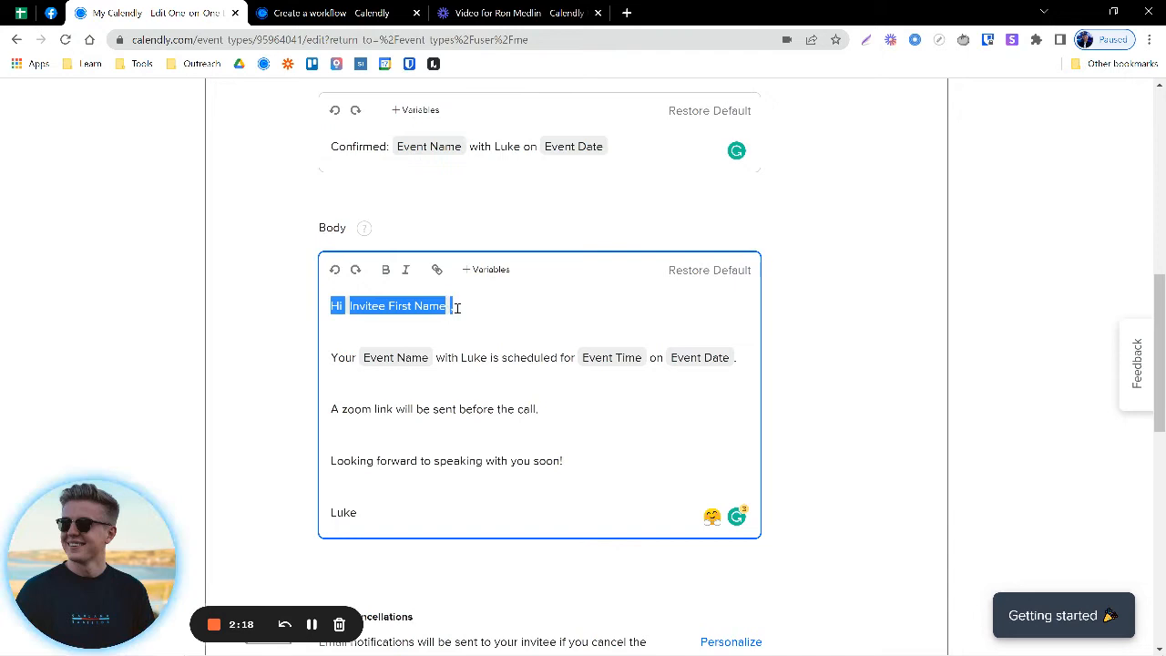
pyautogui.click(334, 356)
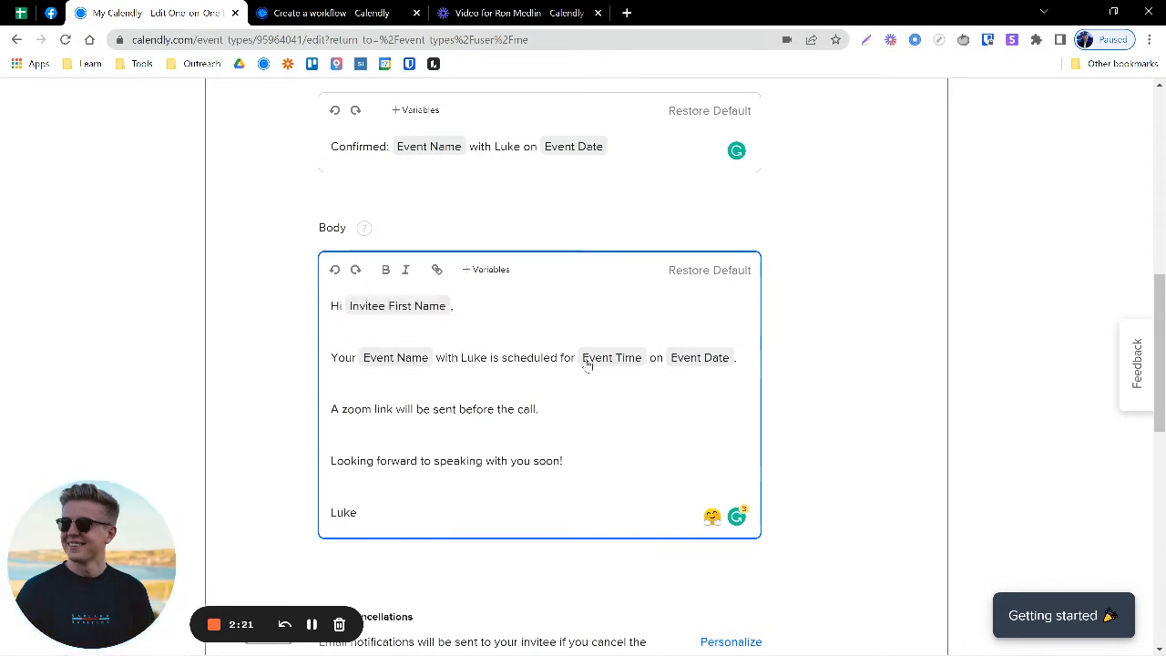
pyautogui.scroll(-1, 478, 382)
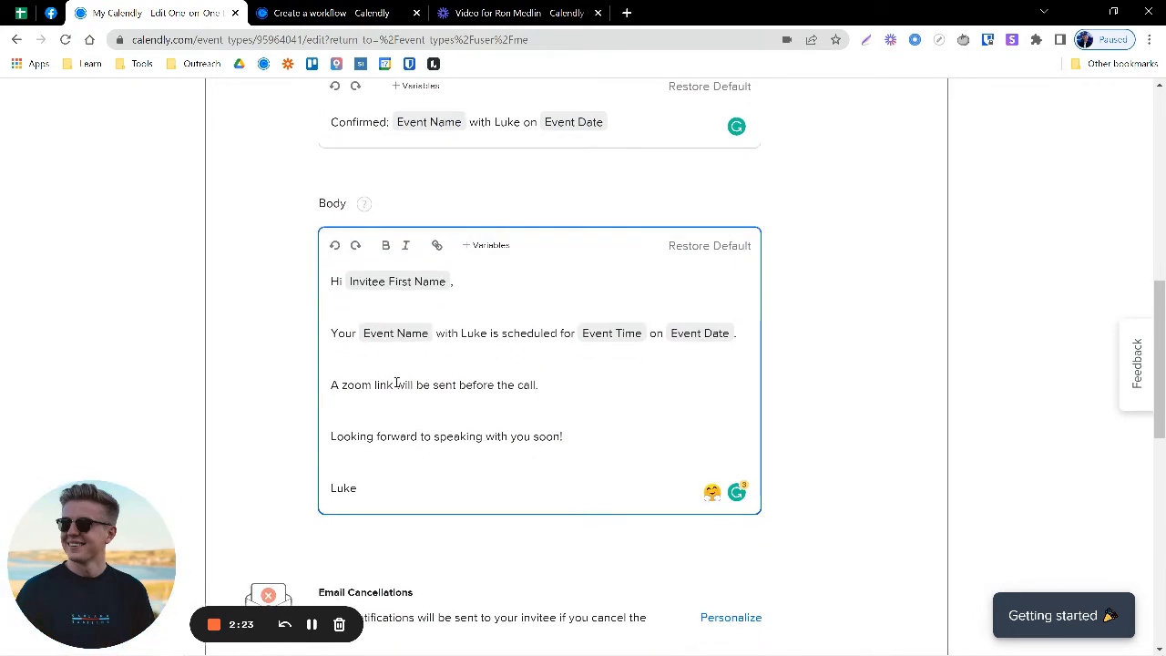
pyautogui.tripleClick(330, 385)
pyautogui.tripleClick(381, 440)
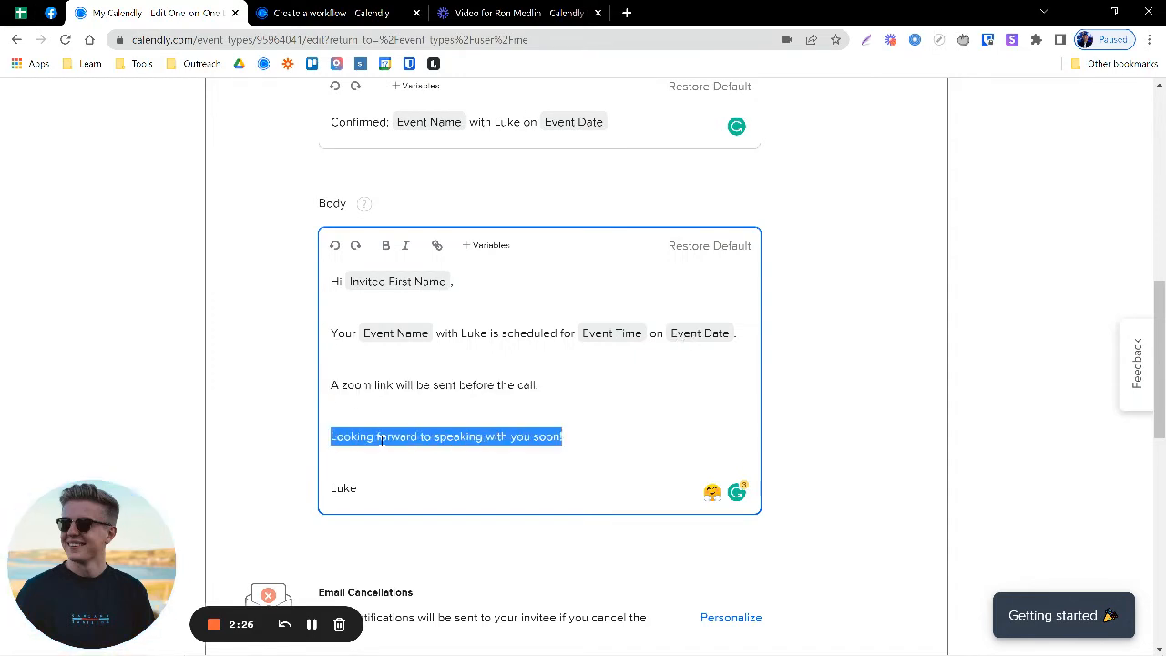
pyautogui.click(271, 424)
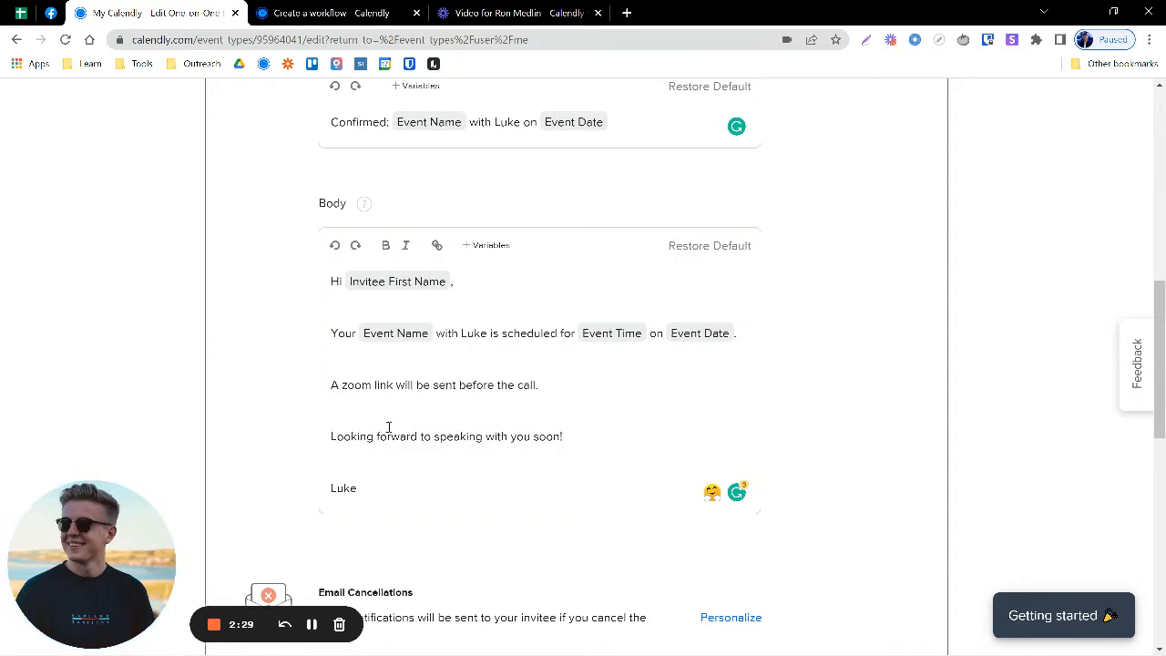
# Add a trial line "Preperation" below "Looking forward to speaking with you soon!" in the confirmation email body and delete it again.
pyautogui.click(411, 421)
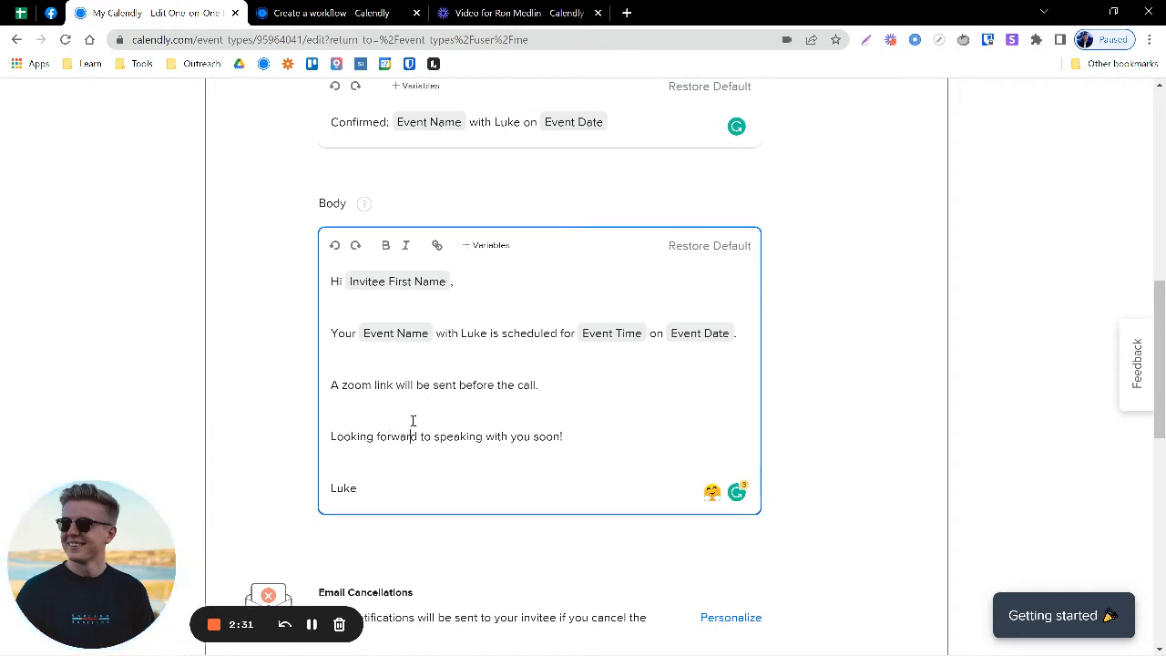
pyautogui.press('Return')
pyautogui.press('Return')
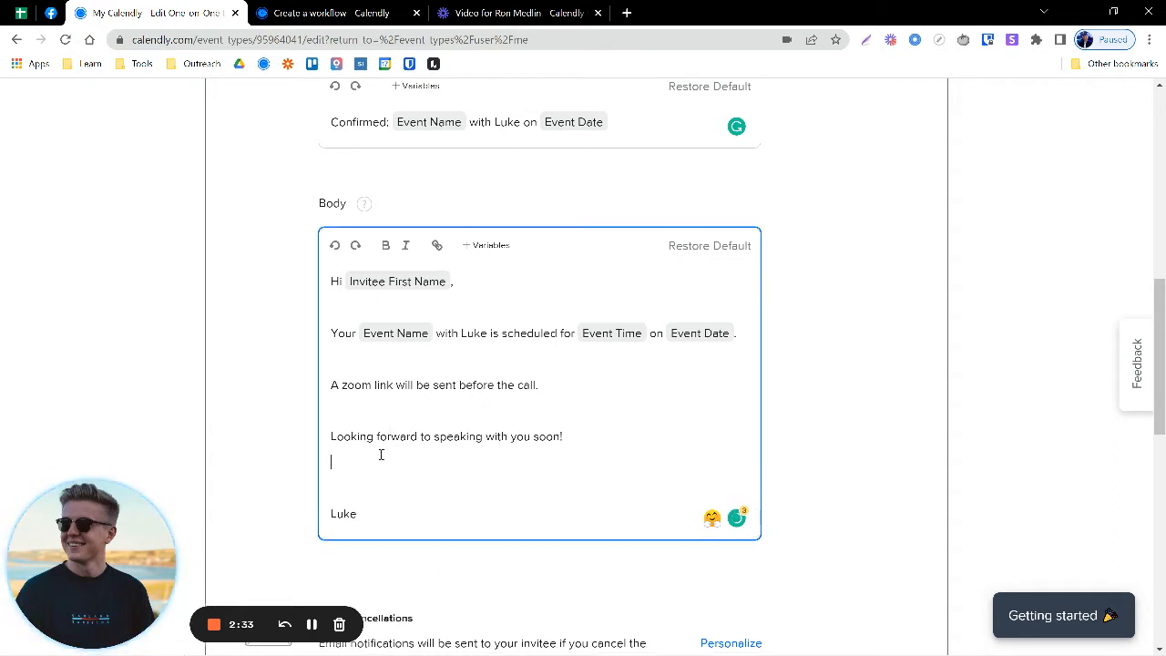
pyautogui.press('capslock')
pyautogui.write('Prep')
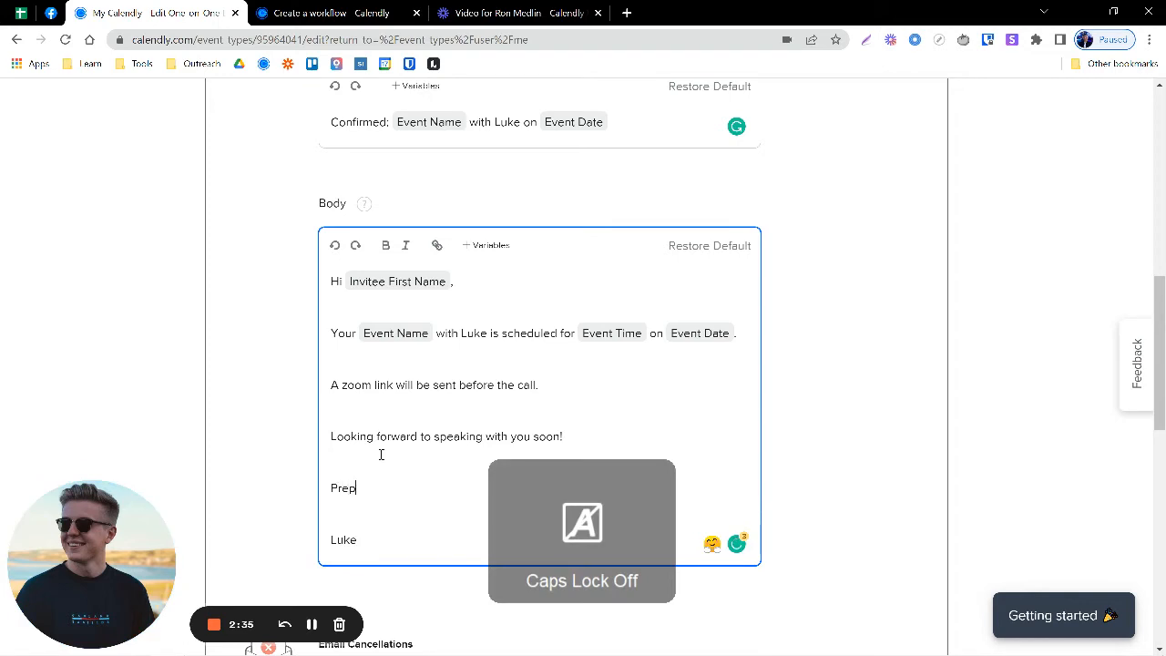
pyautogui.write('eration')
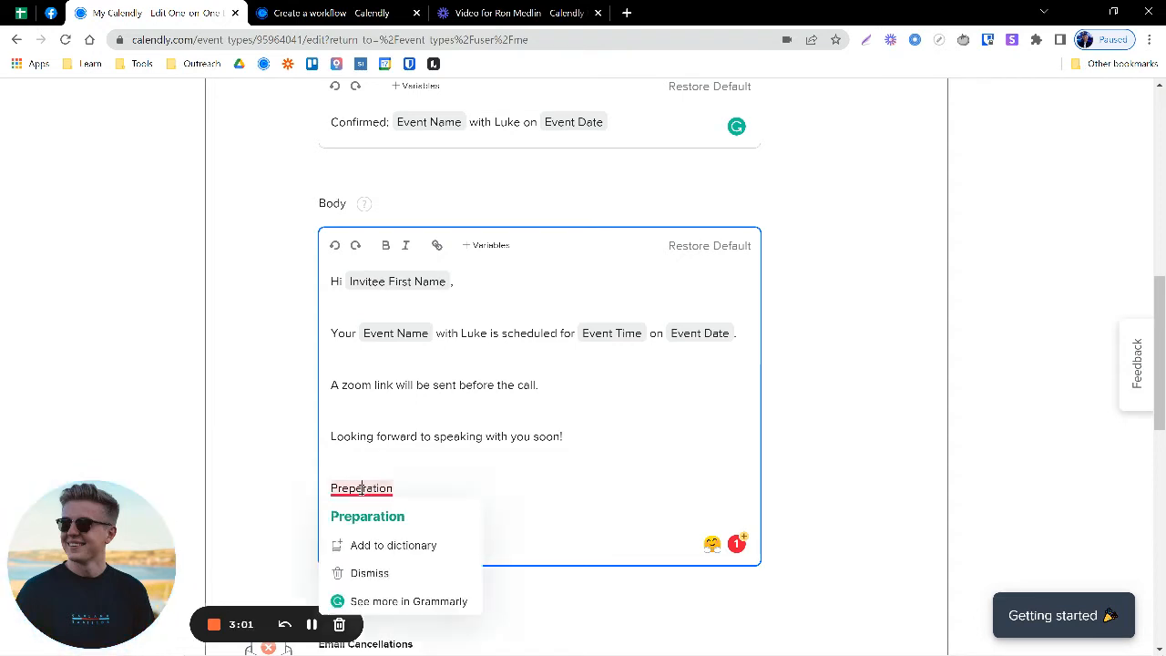
pyautogui.doubleClick(360, 488)
pyautogui.press('BackSpace')
pyautogui.press('BackSpace')
pyautogui.press('BackSpace')
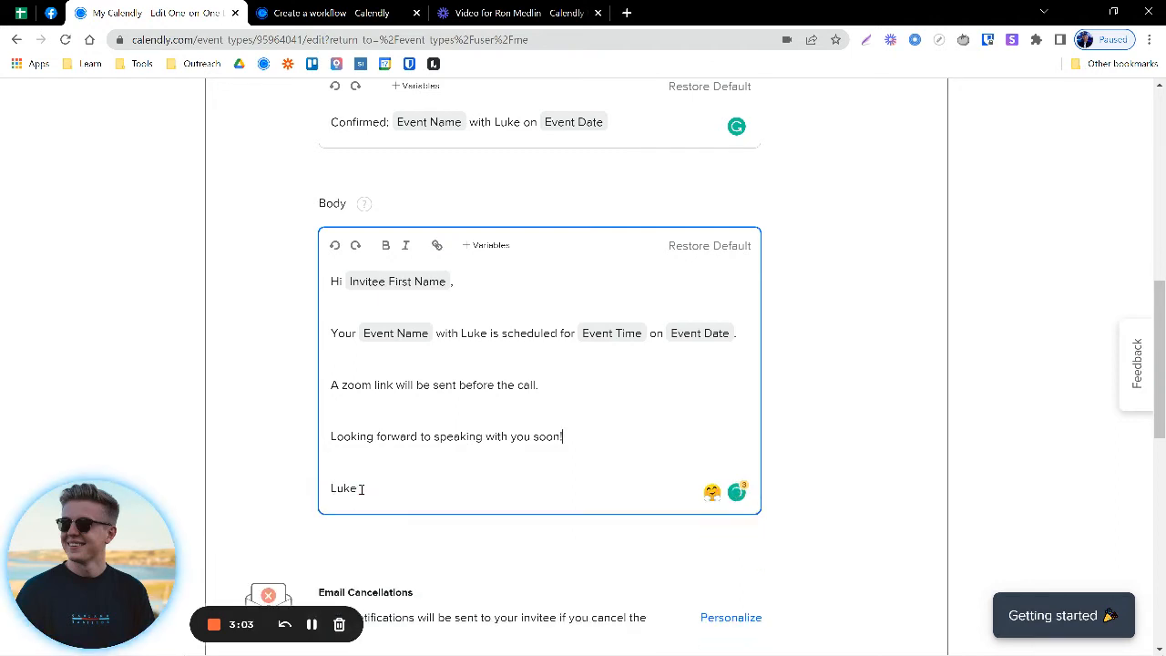
pyautogui.click(279, 437)
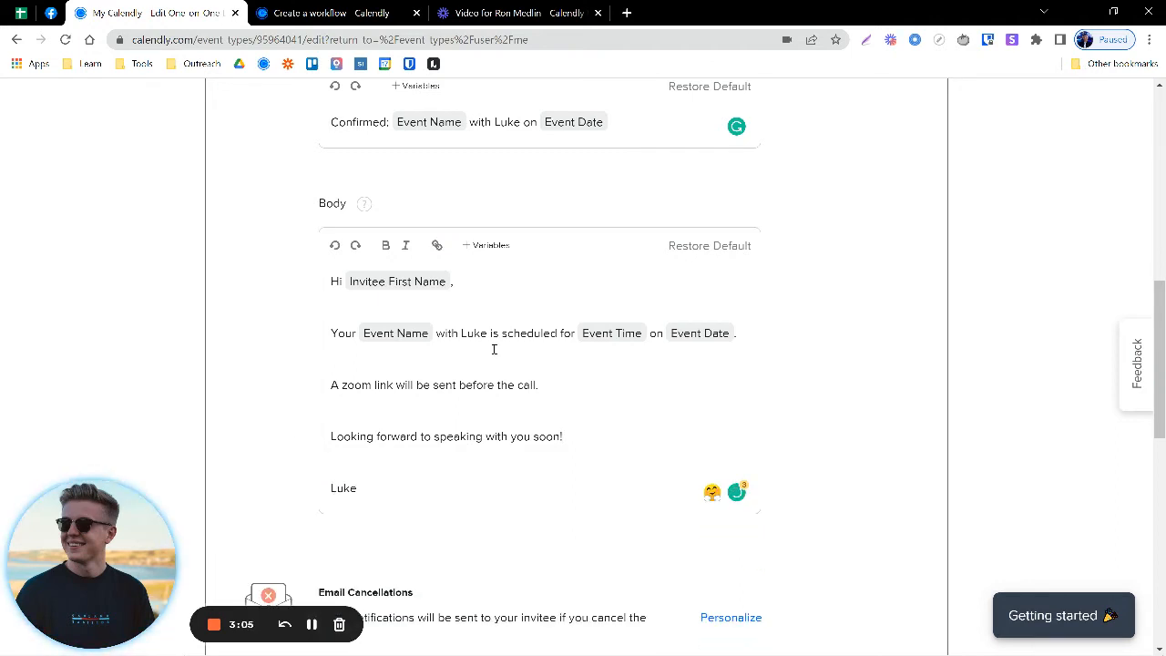
# Look over the confirmation email's subject and body once more and close its personalization editor.
pyautogui.scroll(1, 493, 348)
pyautogui.scroll(3, 632, 283)
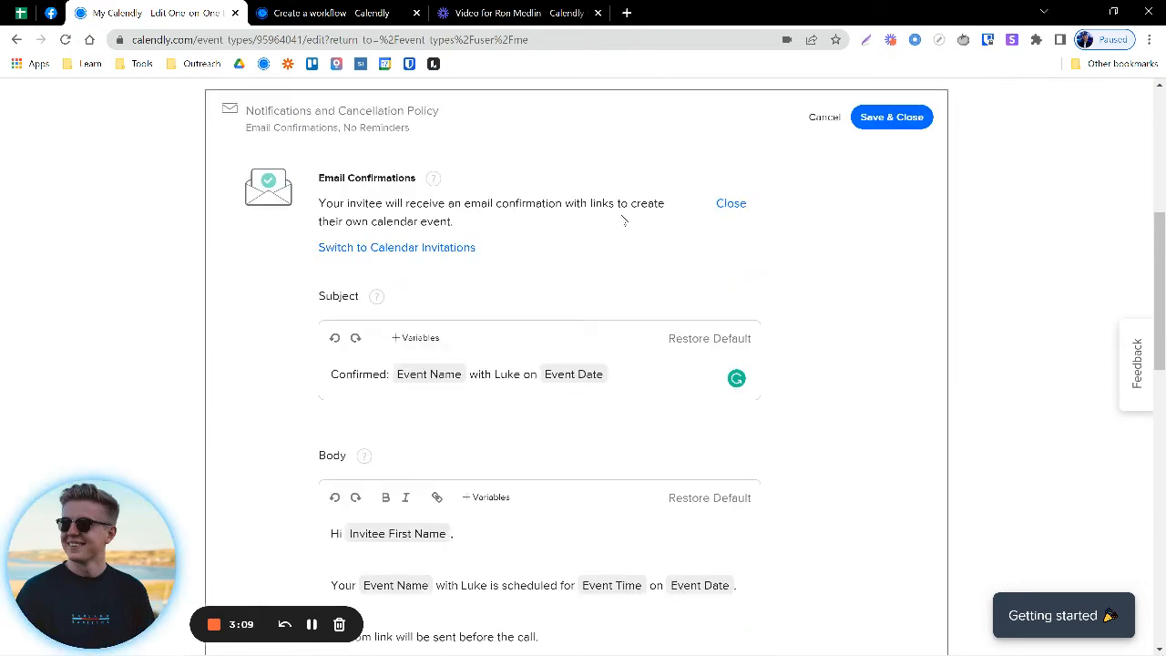
pyautogui.scroll(-2, 465, 412)
pyautogui.scroll(-1, 392, 473)
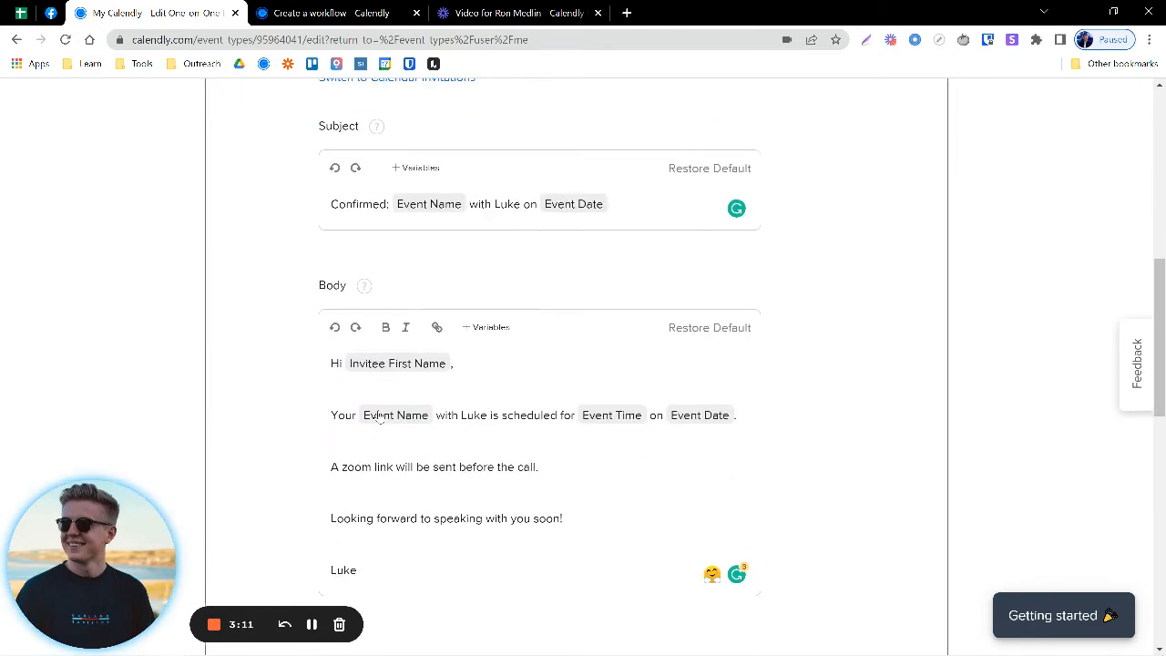
pyautogui.scroll(3, 682, 315)
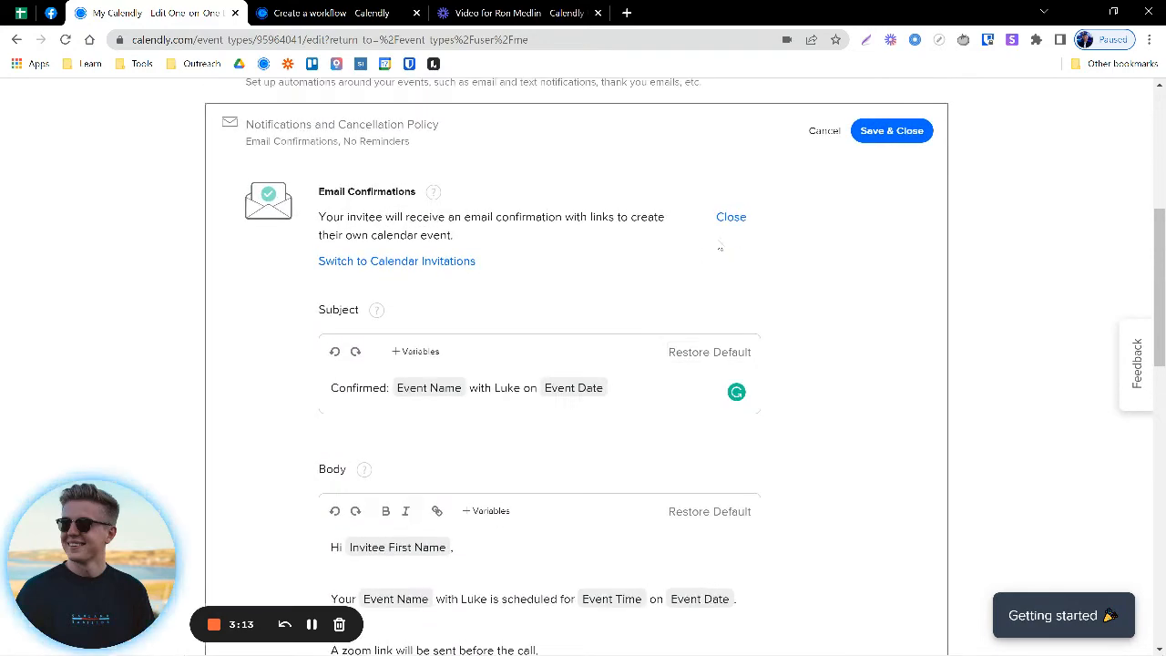
pyautogui.click(730, 218)
# Turn on text reminders for the event type and open their message for personalization.
pyautogui.scroll(-2, 470, 236)
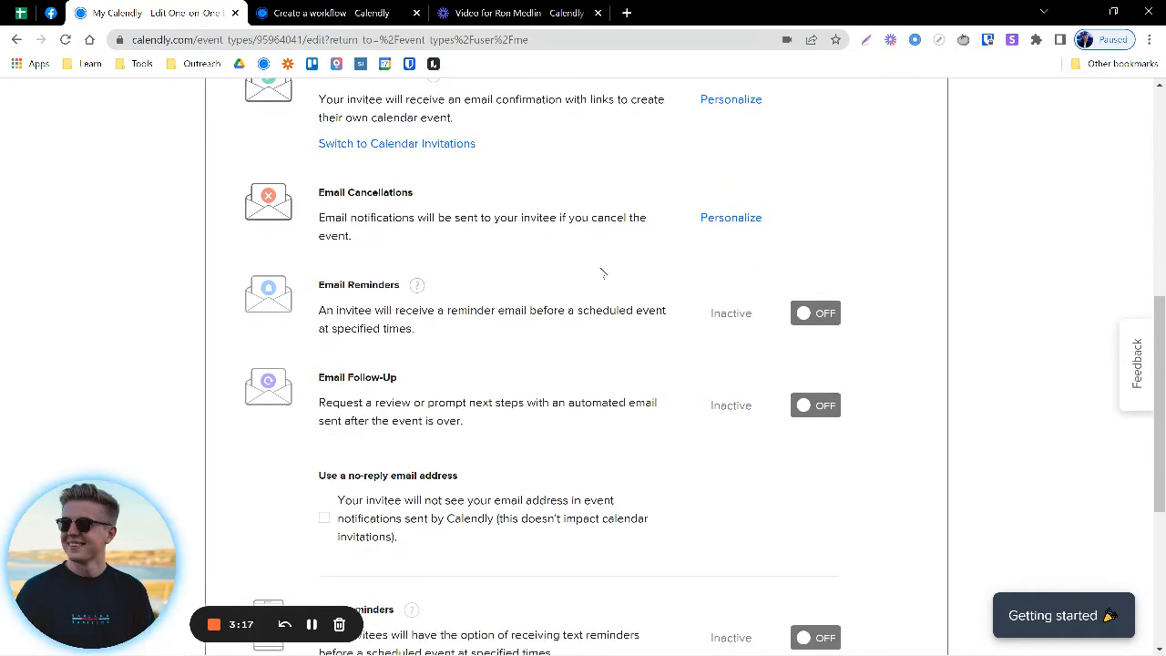
pyautogui.scroll(-1, 825, 312)
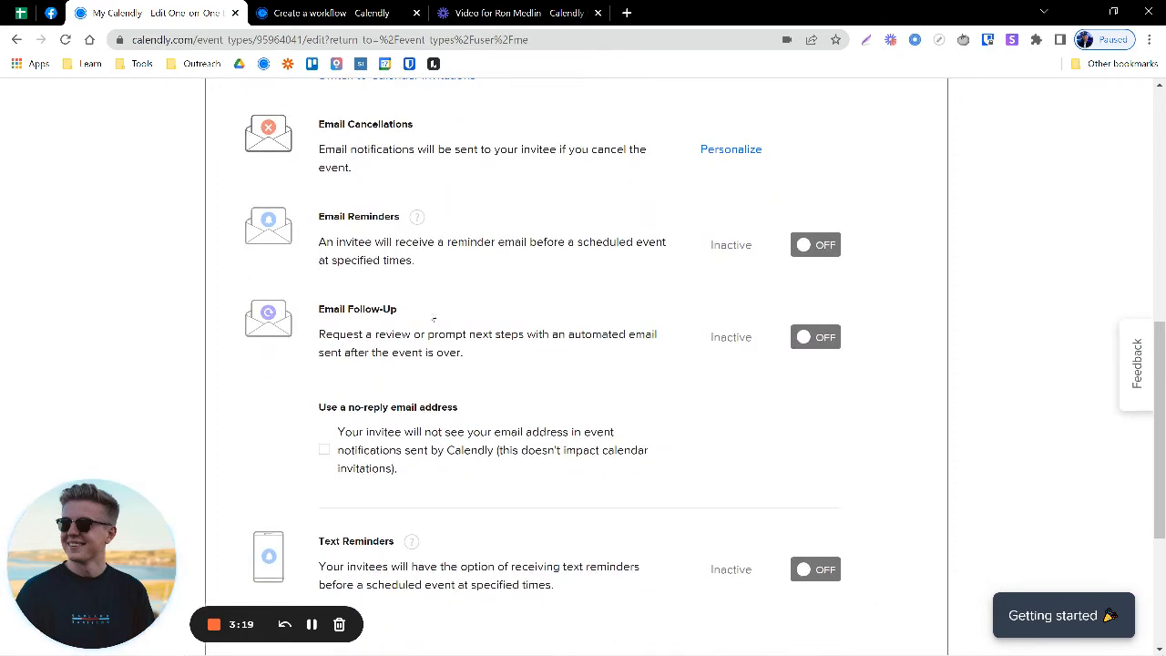
pyautogui.scroll(-2, 377, 373)
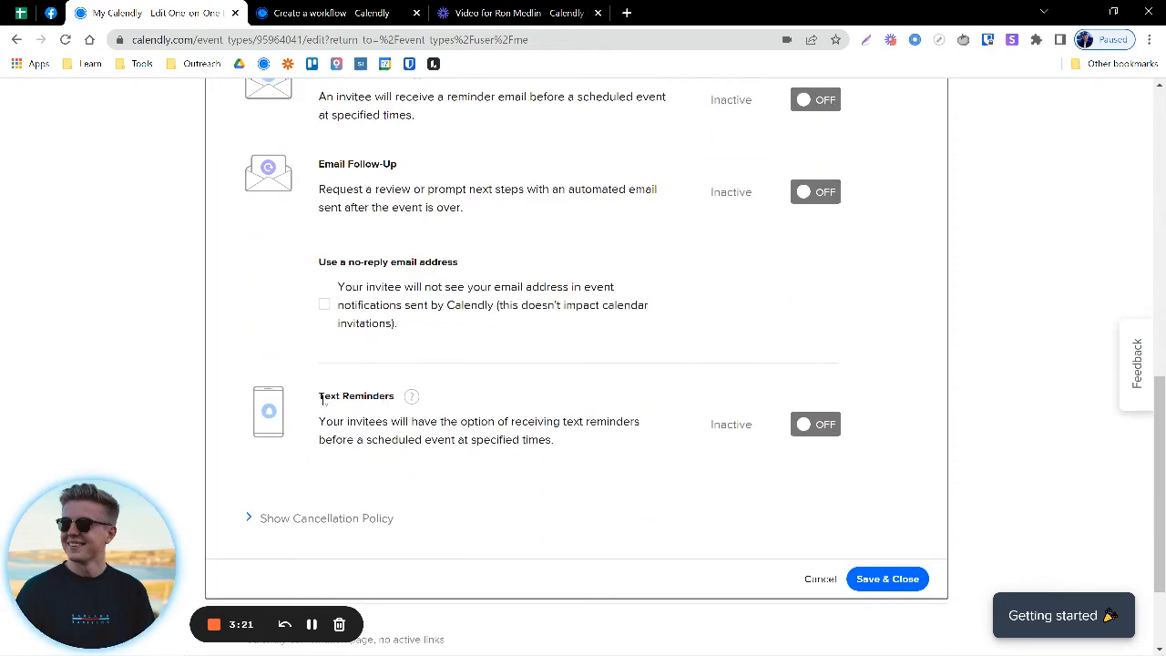
pyautogui.scroll(-1, 761, 412)
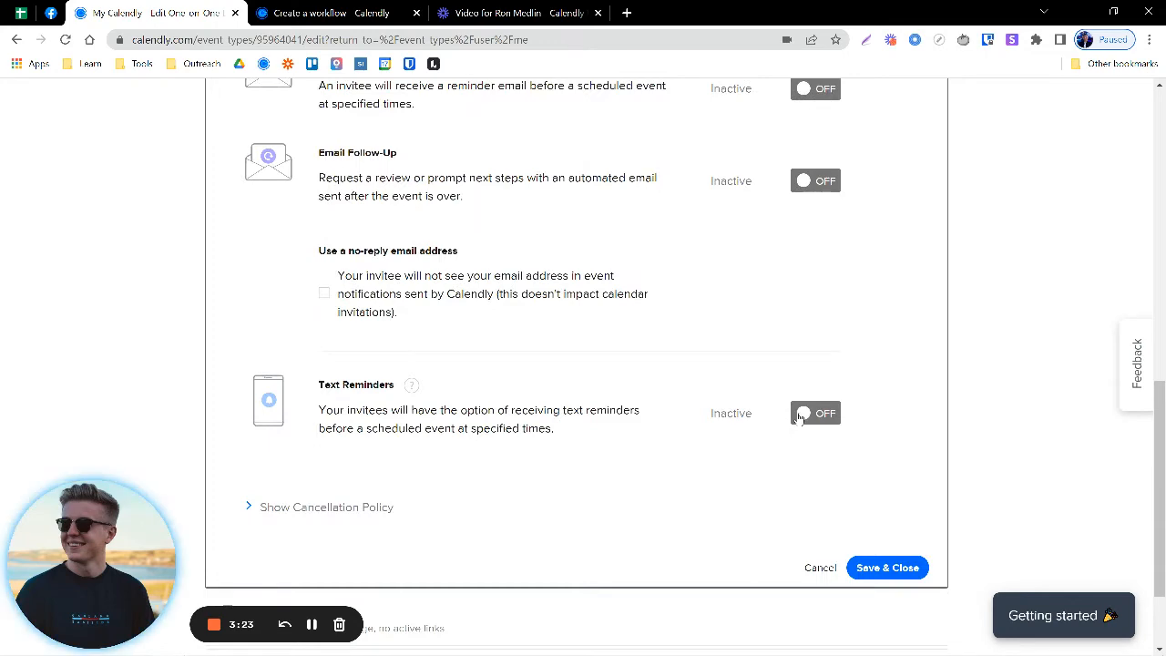
pyautogui.click(800, 415)
pyautogui.click(730, 414)
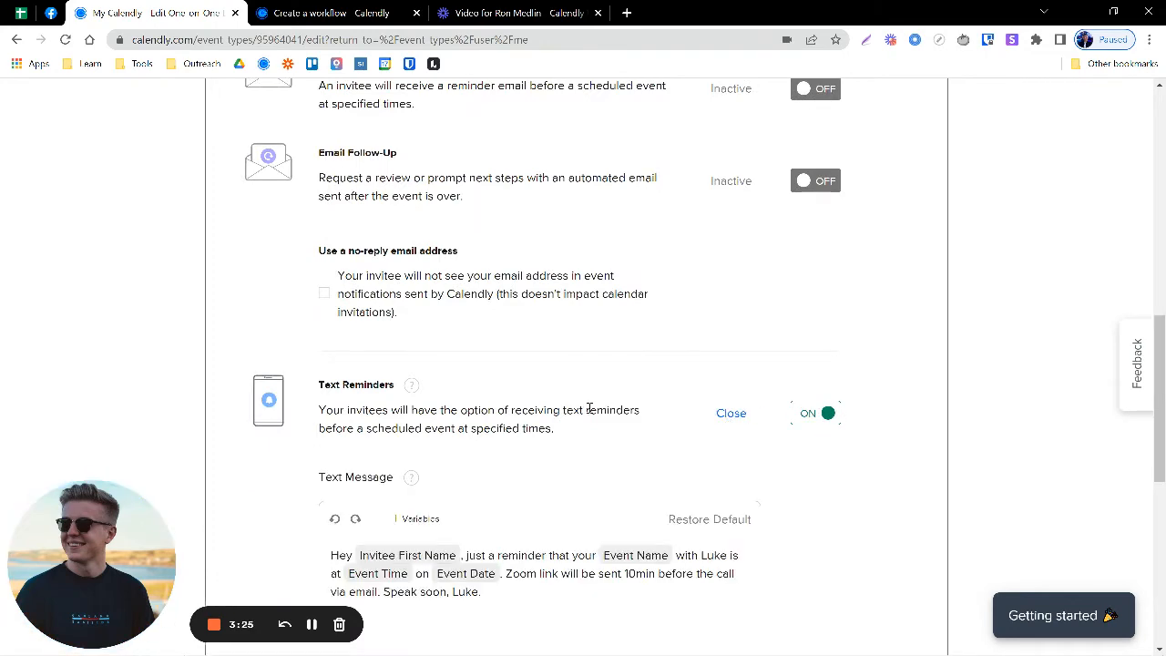
# Examine the text reminder's message and timing, selecting the entire message text.
pyautogui.scroll(-1, 591, 406)
pyautogui.scroll(-1, 588, 393)
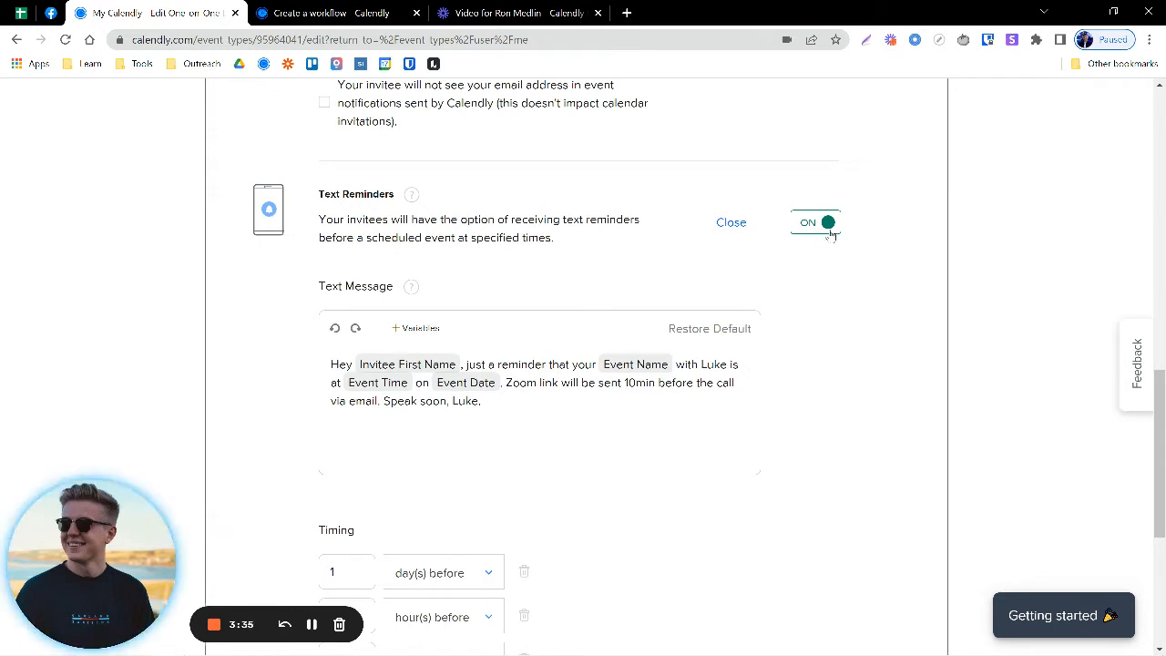
pyautogui.scroll(-1, 666, 263)
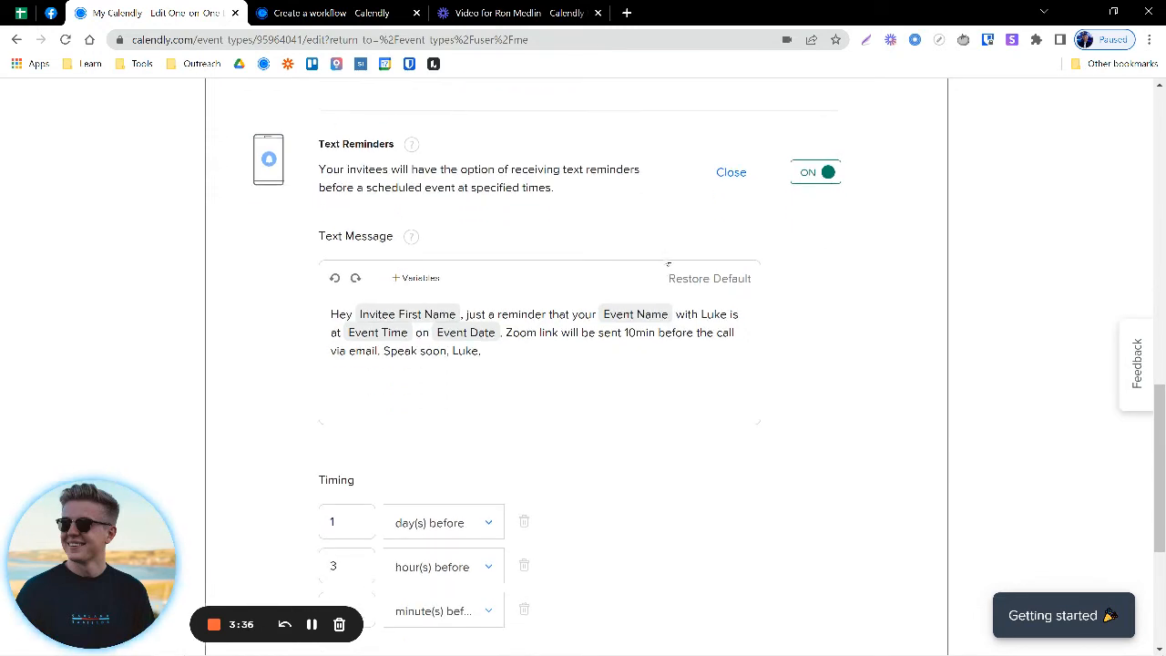
pyautogui.doubleClick(339, 312)
pyautogui.moveTo(411, 323); pyautogui.dragTo(504, 347)
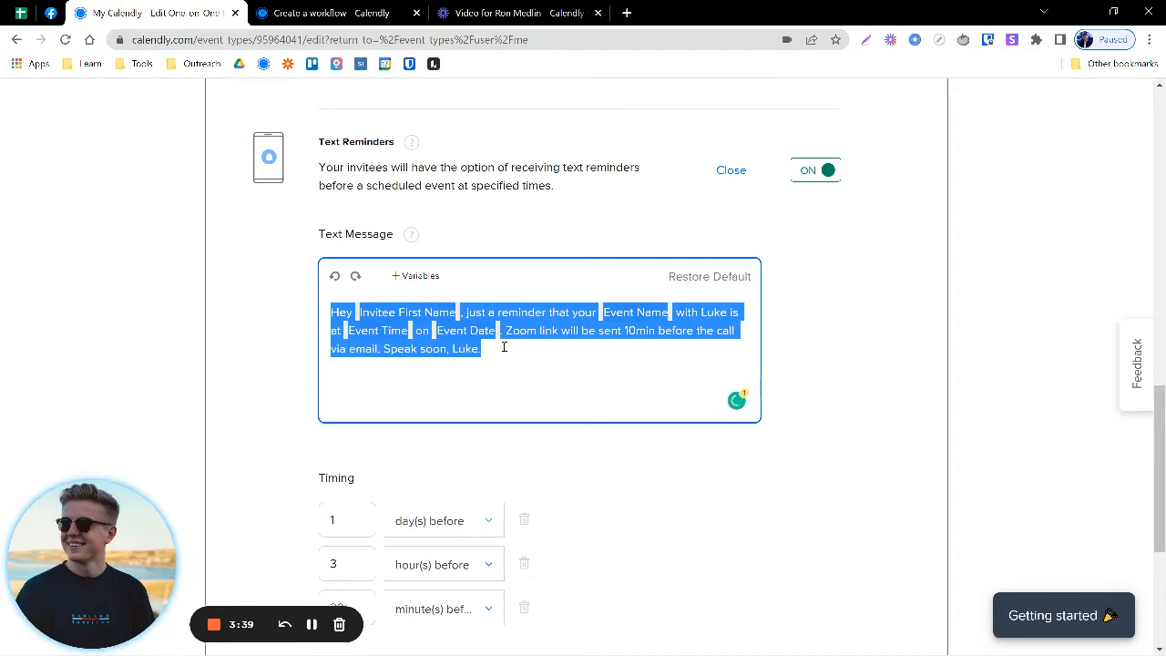
# Remove the 30-minutes-before reminder from the text reminder's timing.
pyautogui.click(504, 347)
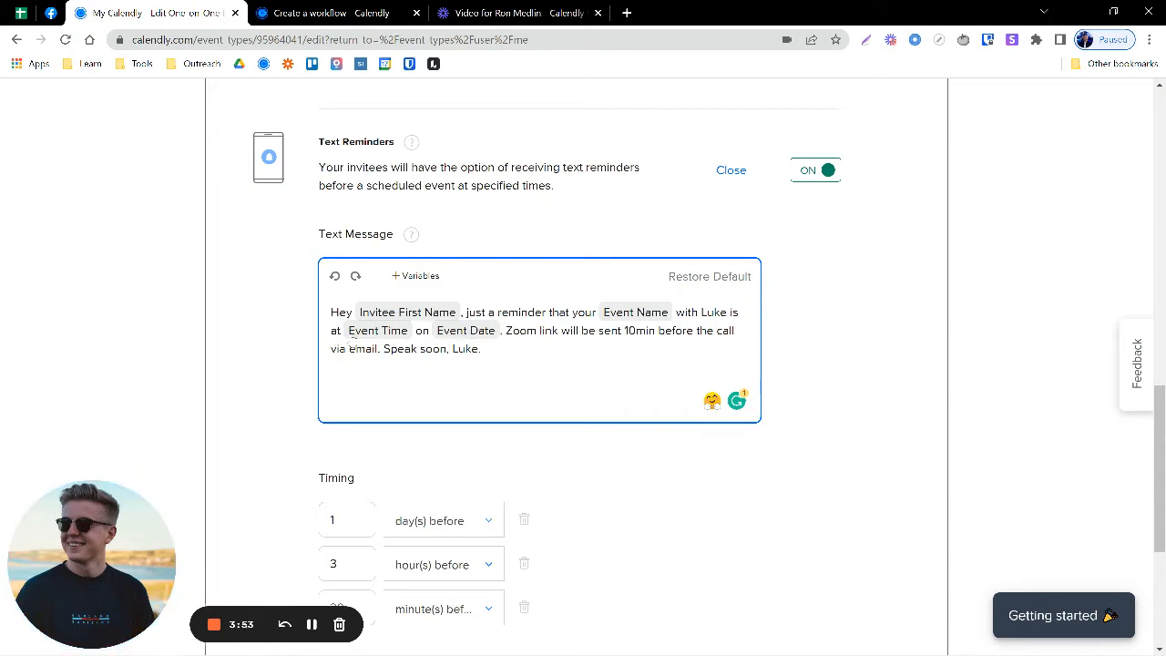
pyautogui.scroll(-2, 296, 341)
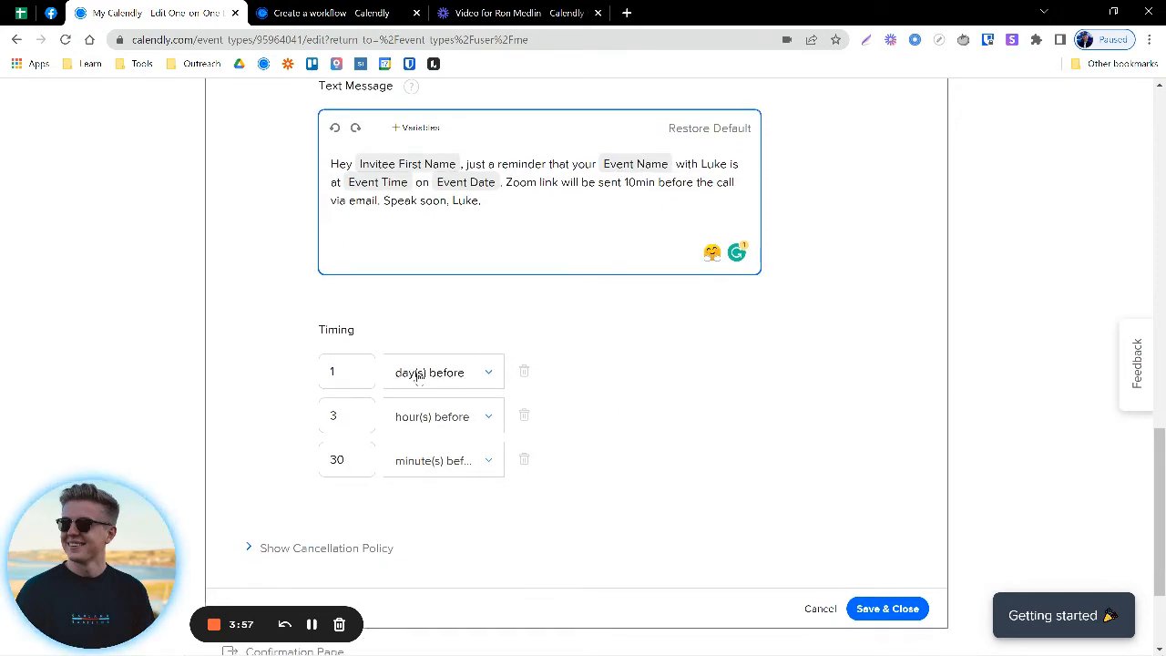
pyautogui.doubleClick(341, 460)
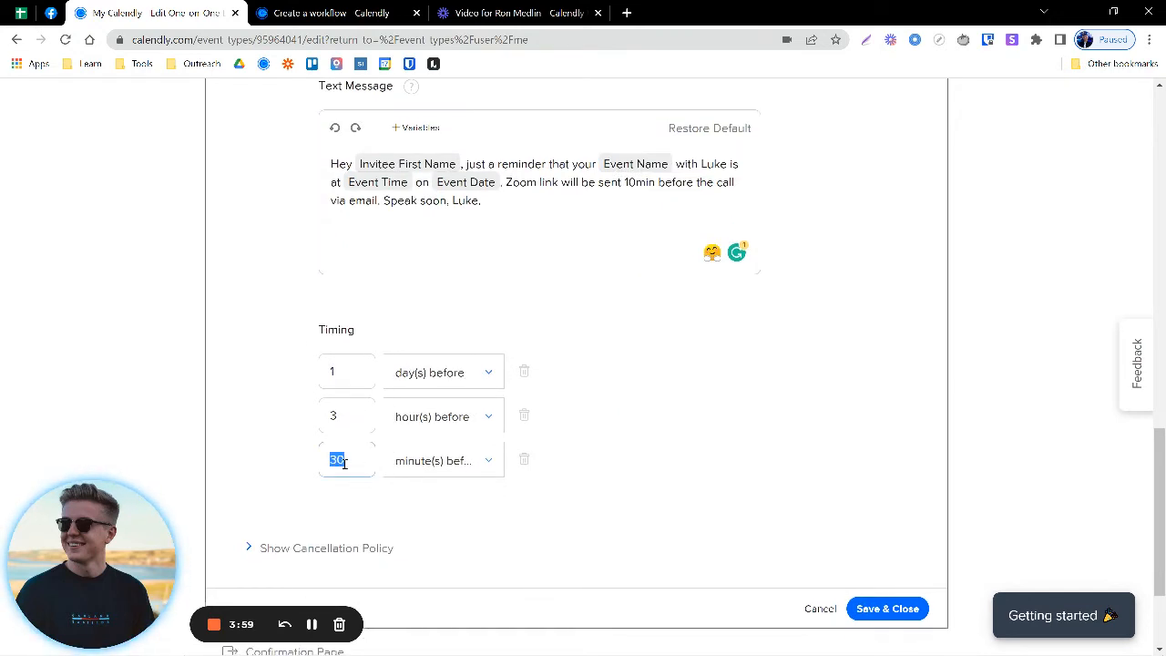
pyautogui.click(523, 461)
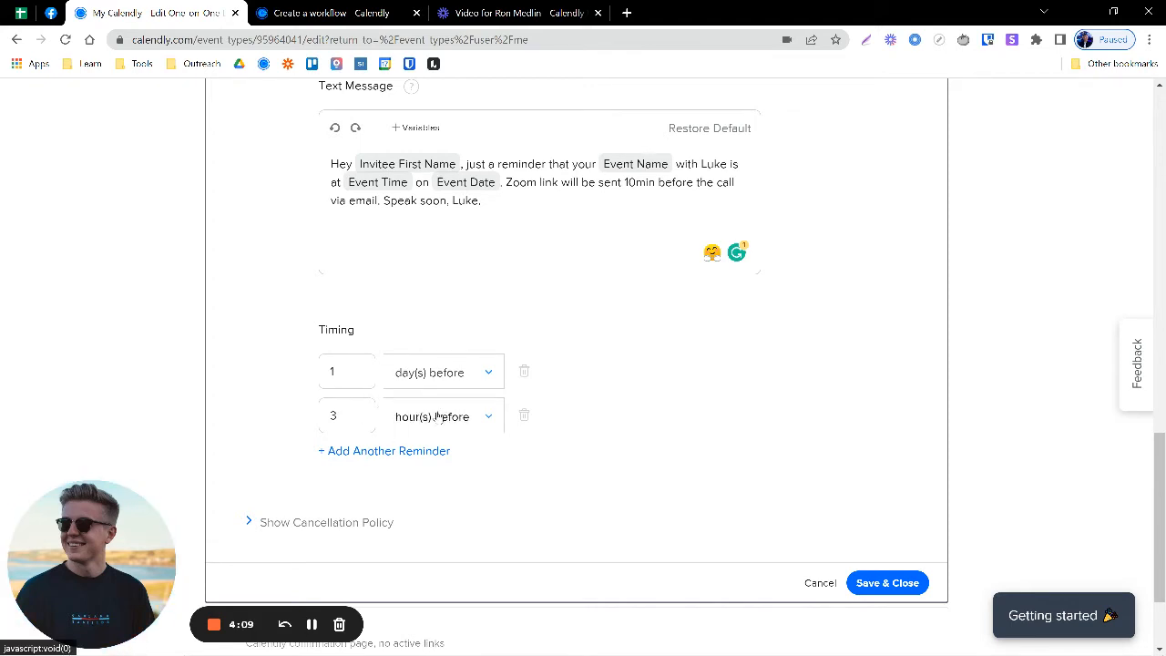
# Look over the text reminder settings once more and close the notification settings, discarding all unsaved changes.
pyautogui.scroll(1, 320, 389)
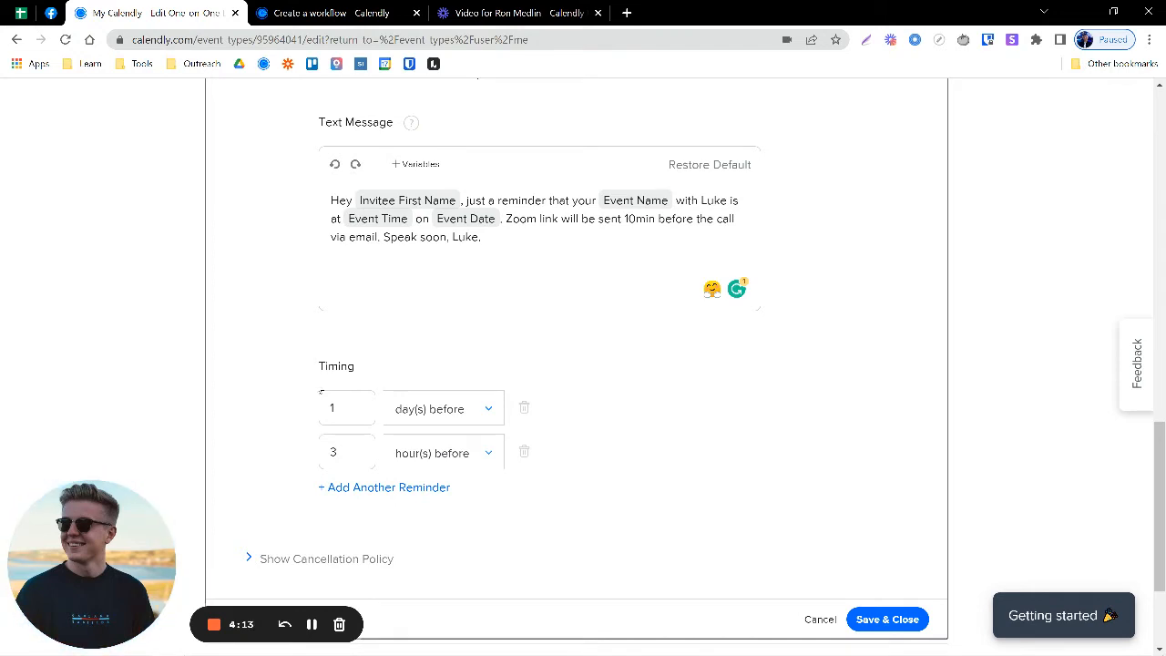
pyautogui.scroll(-1, 549, 350)
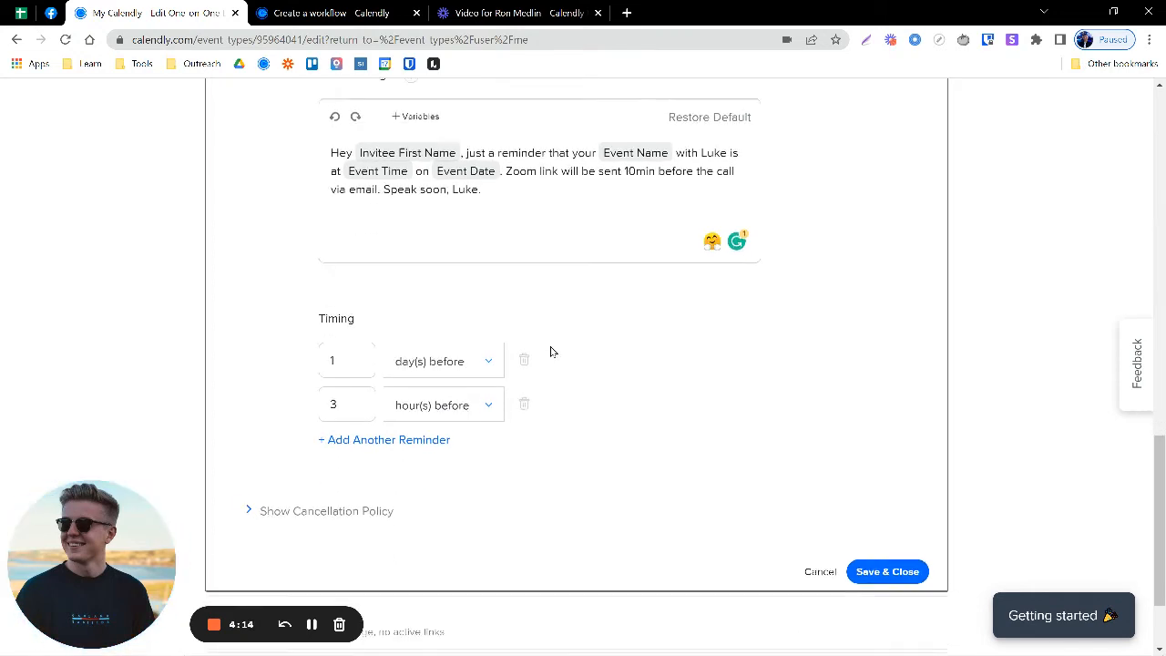
pyautogui.scroll(1, 500, 219)
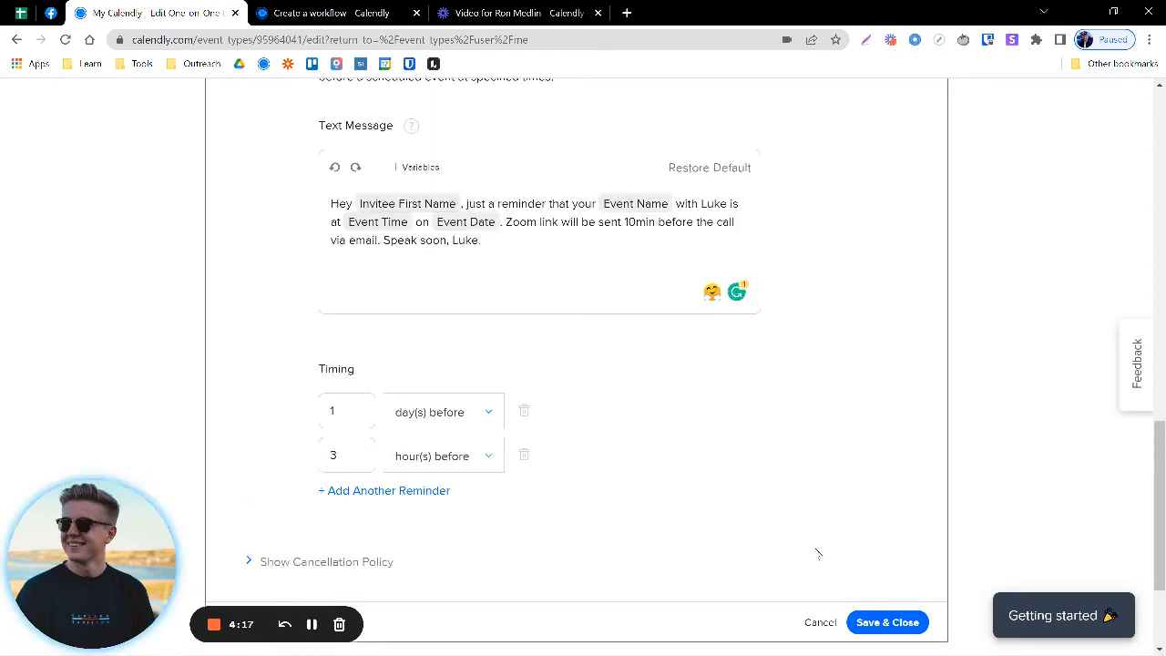
pyautogui.click(820, 622)
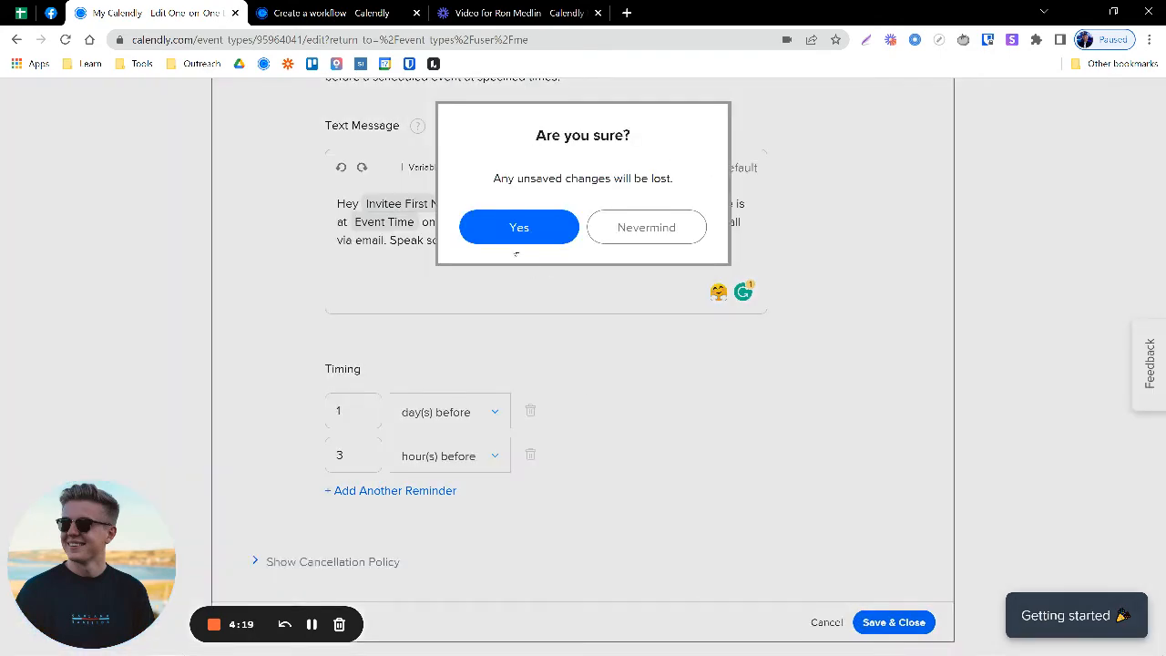
pyautogui.click(511, 228)
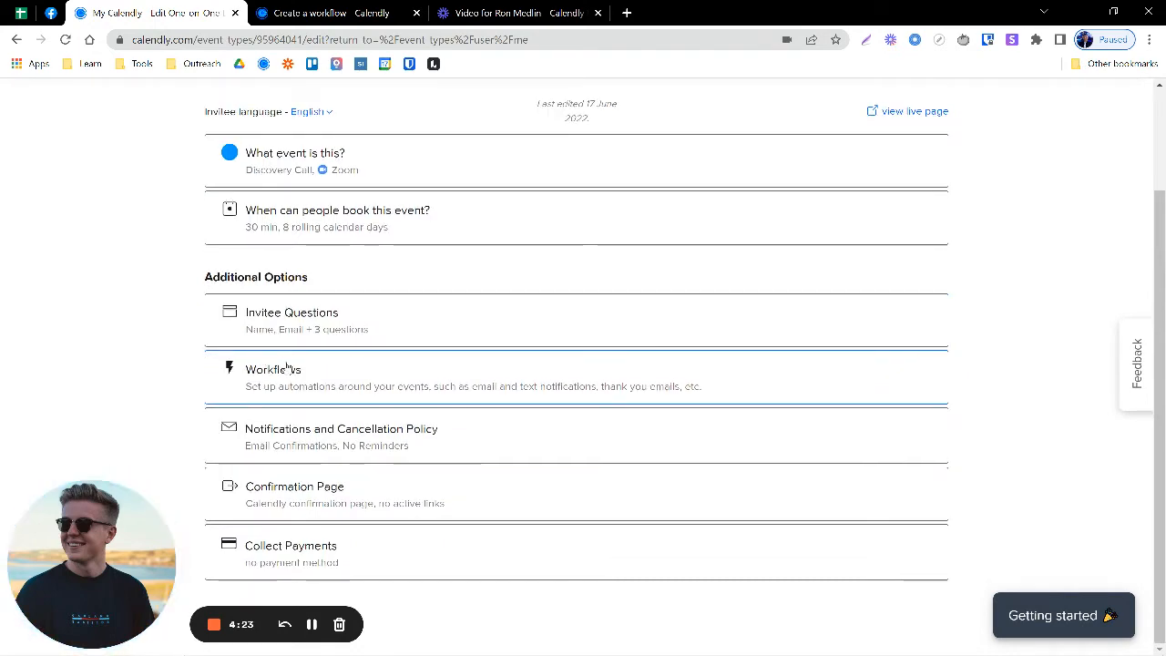
# Open the event type's Workflows section and look through the list of active email and text workflows.
pyautogui.click(286, 368)
pyautogui.scroll(-1, 373, 367)
pyautogui.scroll(-2, 246, 325)
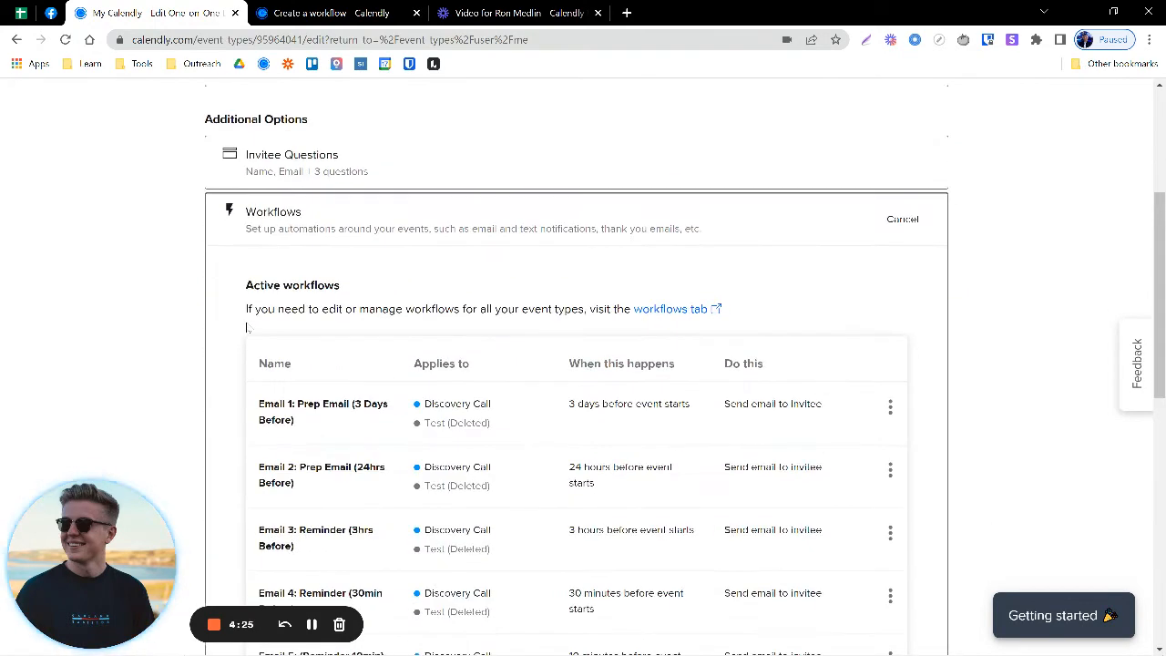
pyautogui.scroll(-1, 247, 325)
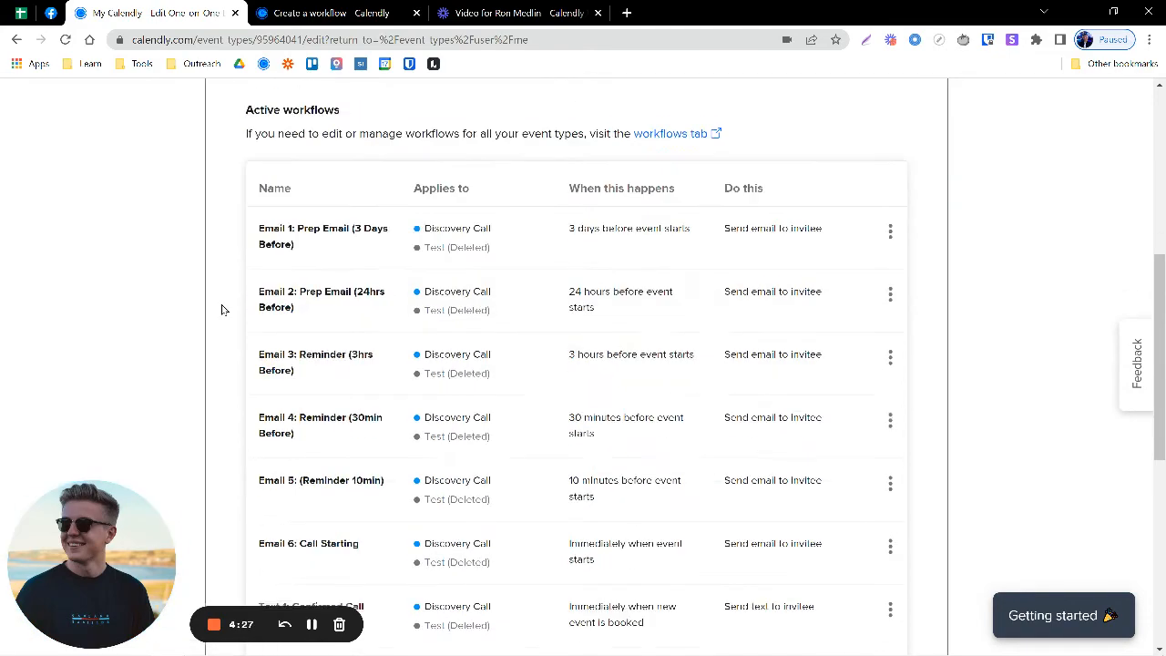
pyautogui.scroll(-4, 410, 302)
pyautogui.scroll(6, 307, 257)
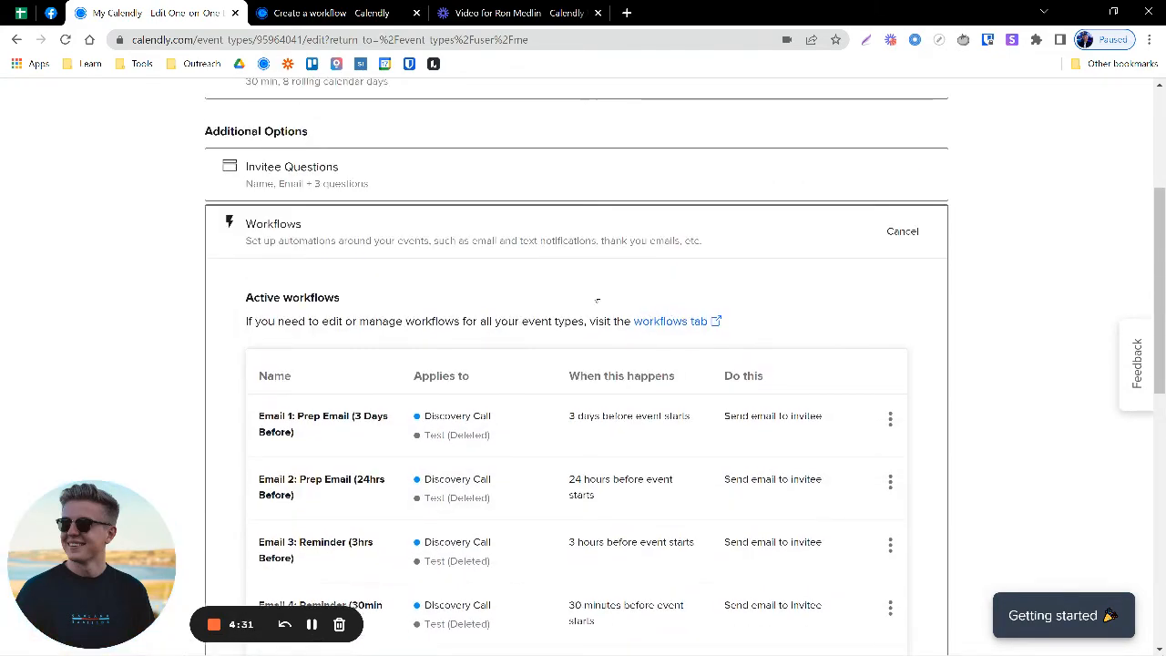
# Open the page for managing all workflows in place of the old Create a workflow tab and start adding a new workflow.
pyautogui.click(675, 321)
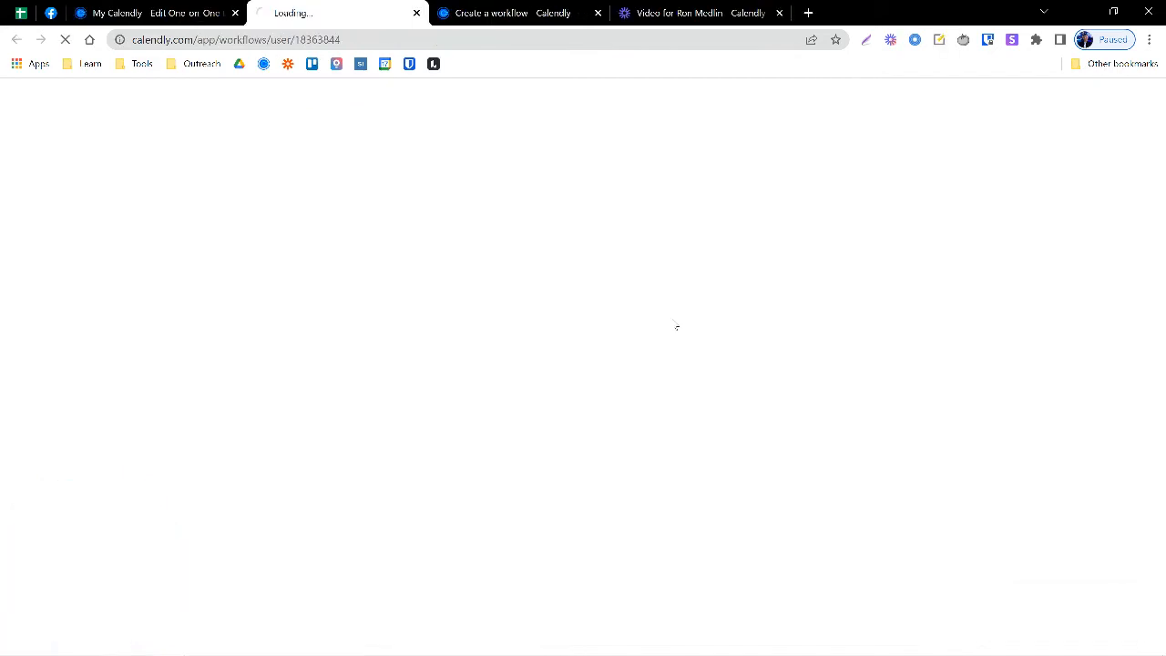
pyautogui.click(588, 13)
pyautogui.click(597, 13)
pyautogui.click(366, 11)
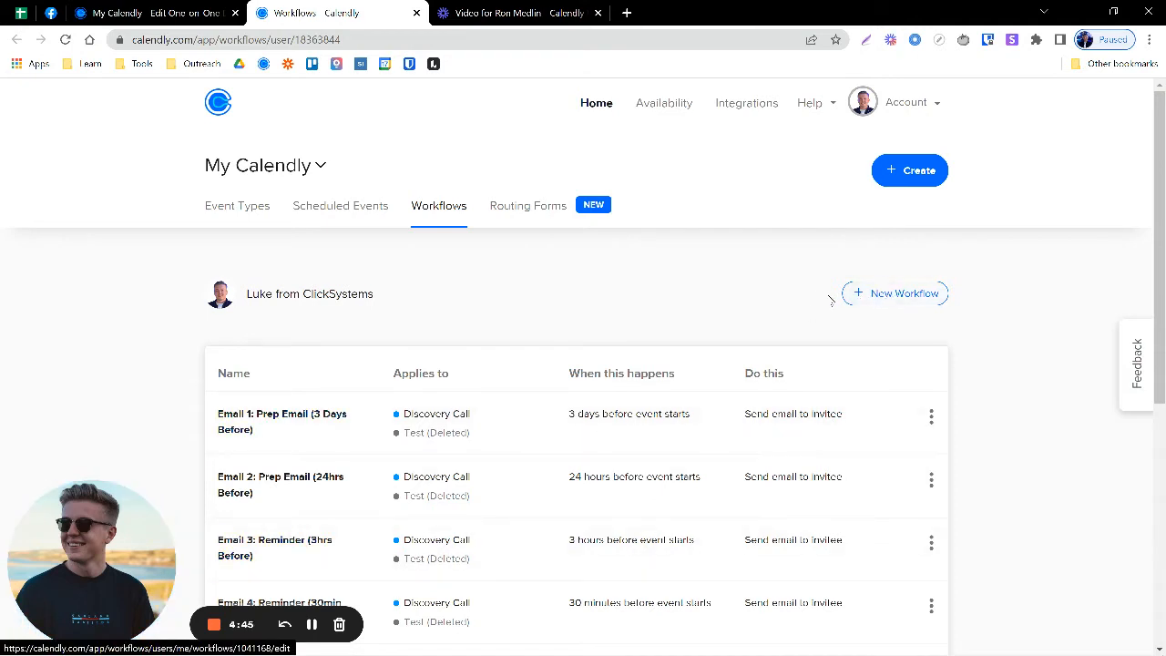
pyautogui.click(894, 300)
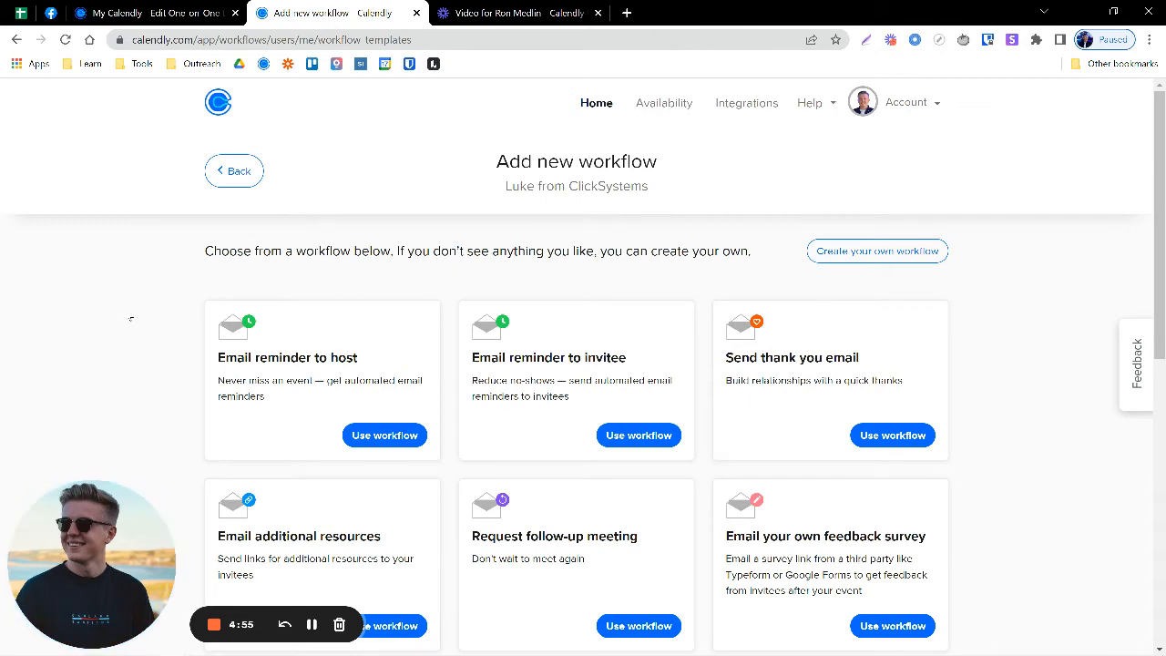
# Look through the available email and text workflow templates for hosts and invitees.
pyautogui.scroll(-1, 130, 317)
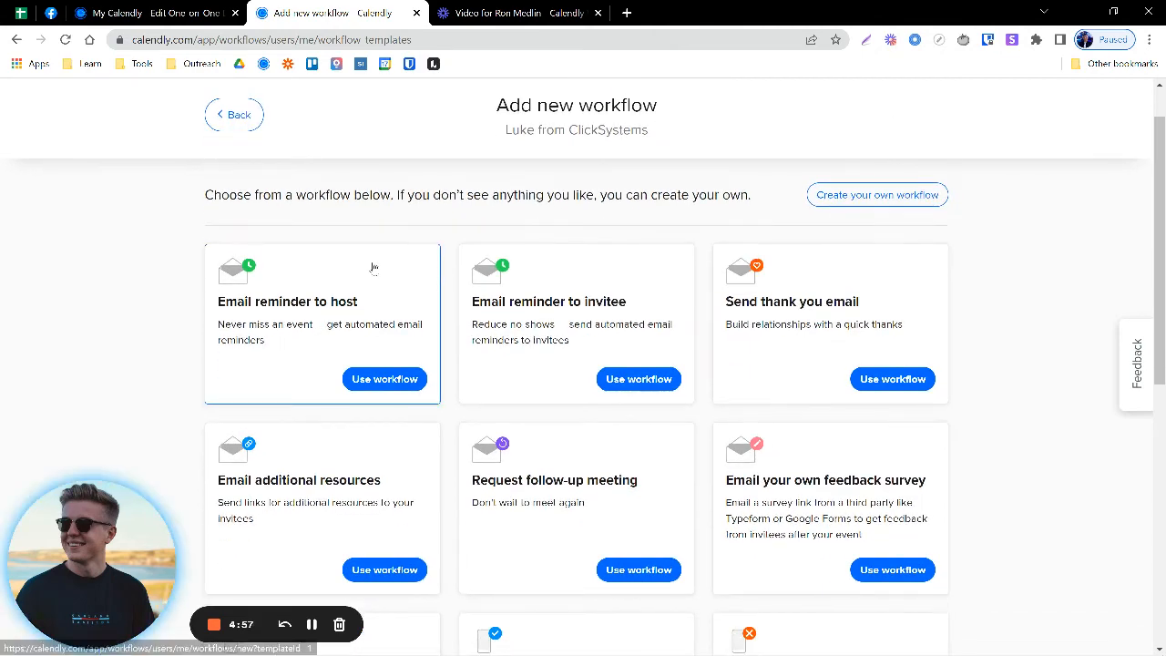
pyautogui.scroll(1, 373, 266)
pyautogui.scroll(-1, 132, 280)
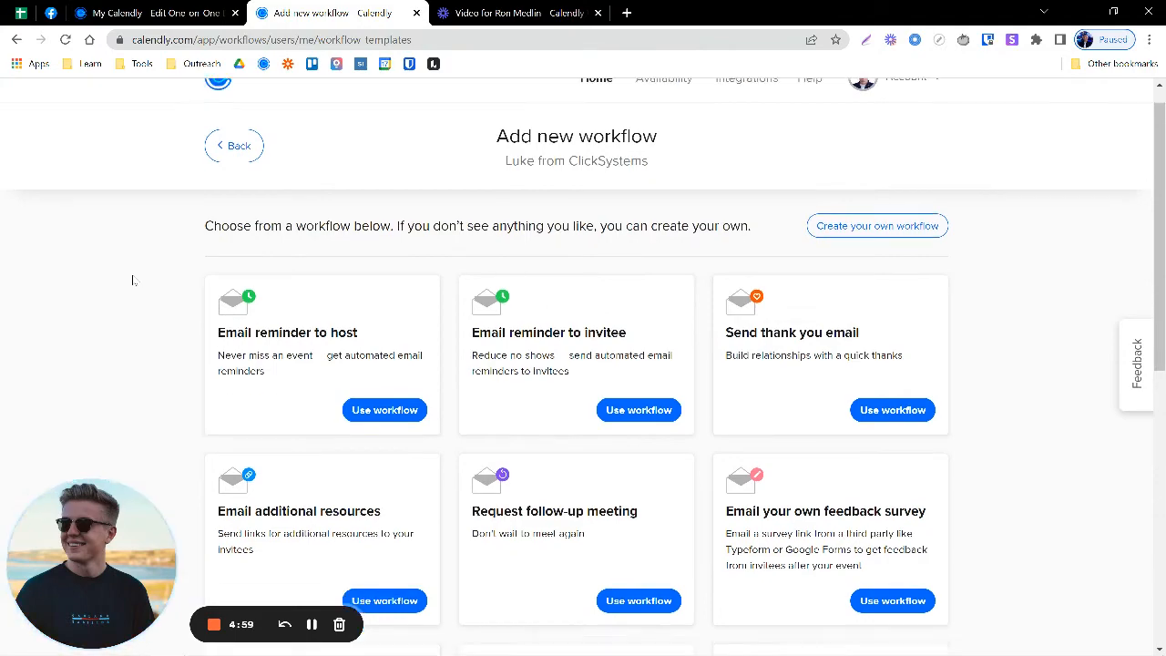
pyautogui.scroll(-4, 409, 323)
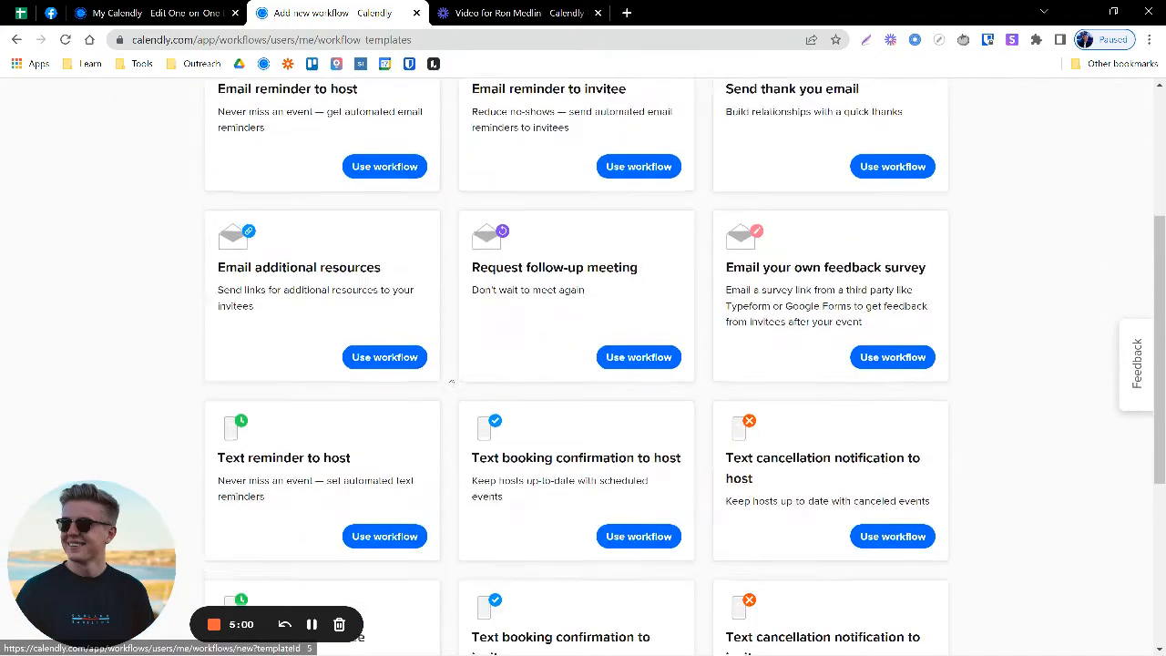
pyautogui.scroll(-3, 450, 383)
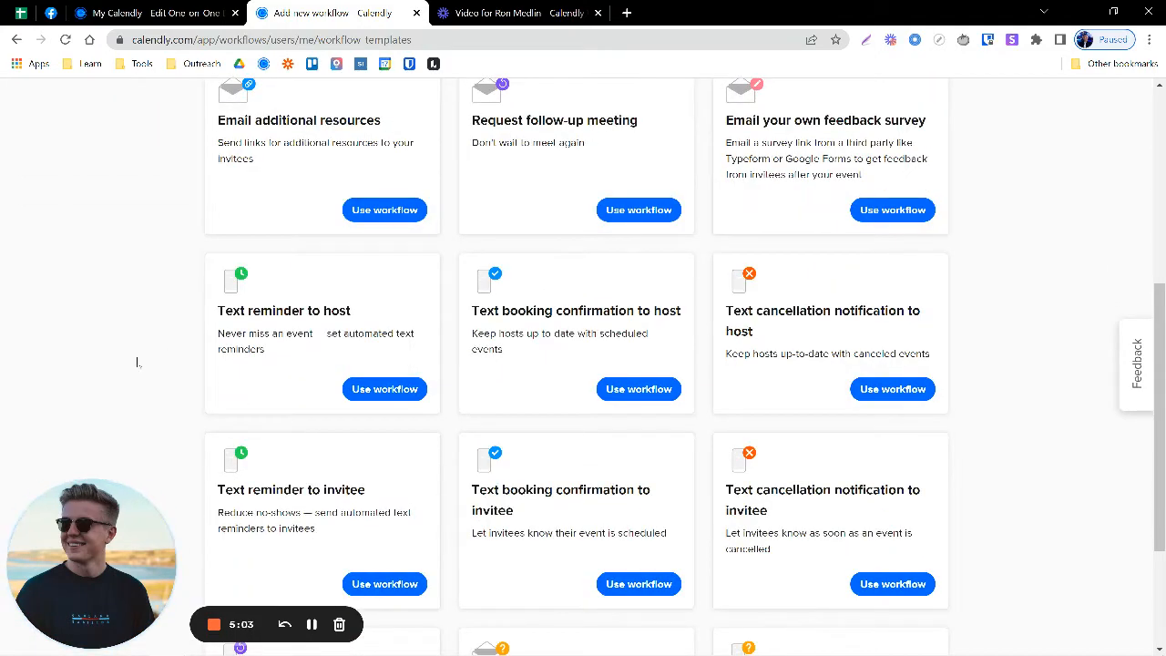
pyautogui.scroll(-2, 228, 382)
pyautogui.scroll(-2, 528, 428)
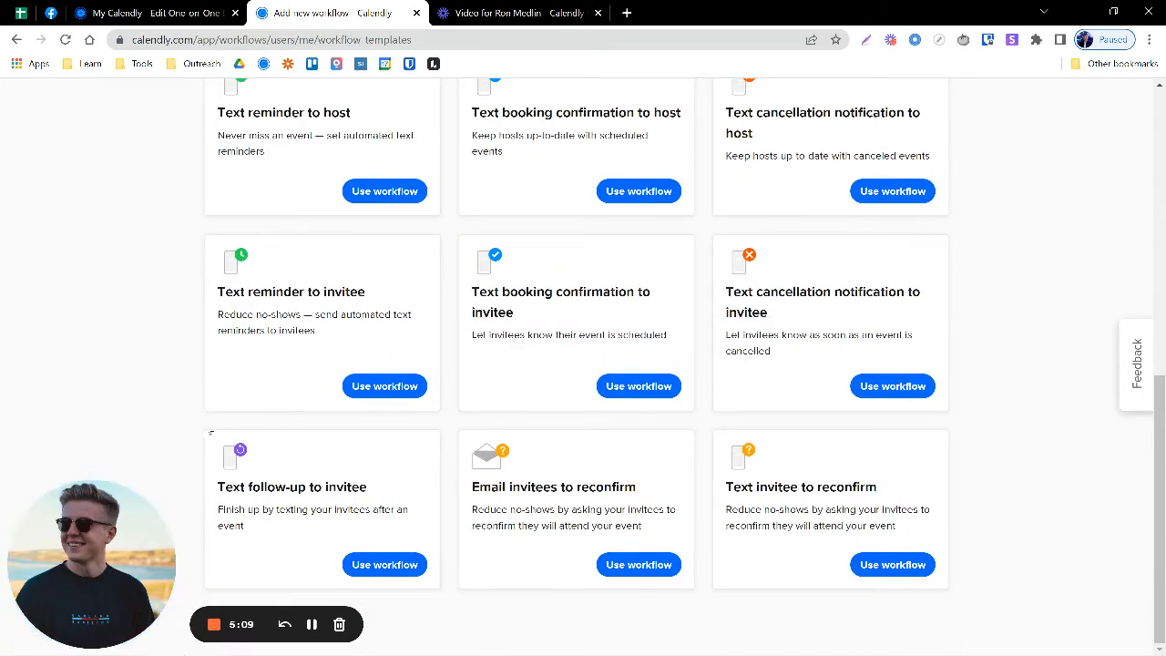
pyautogui.scroll(1, 209, 432)
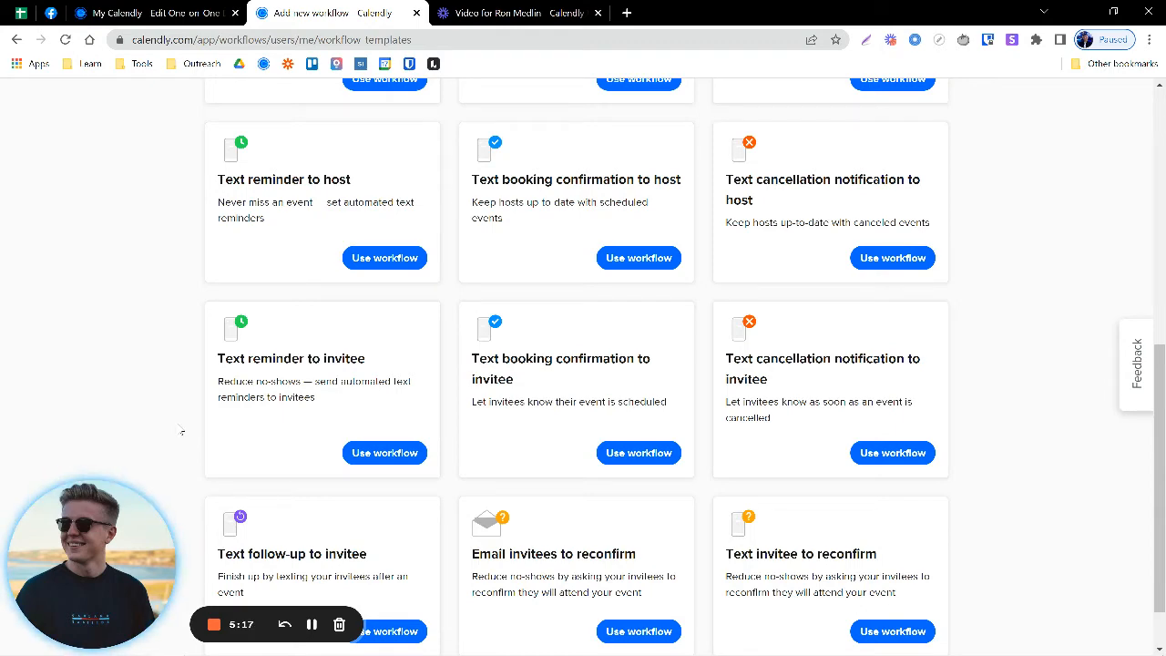
pyautogui.scroll(4, 182, 432)
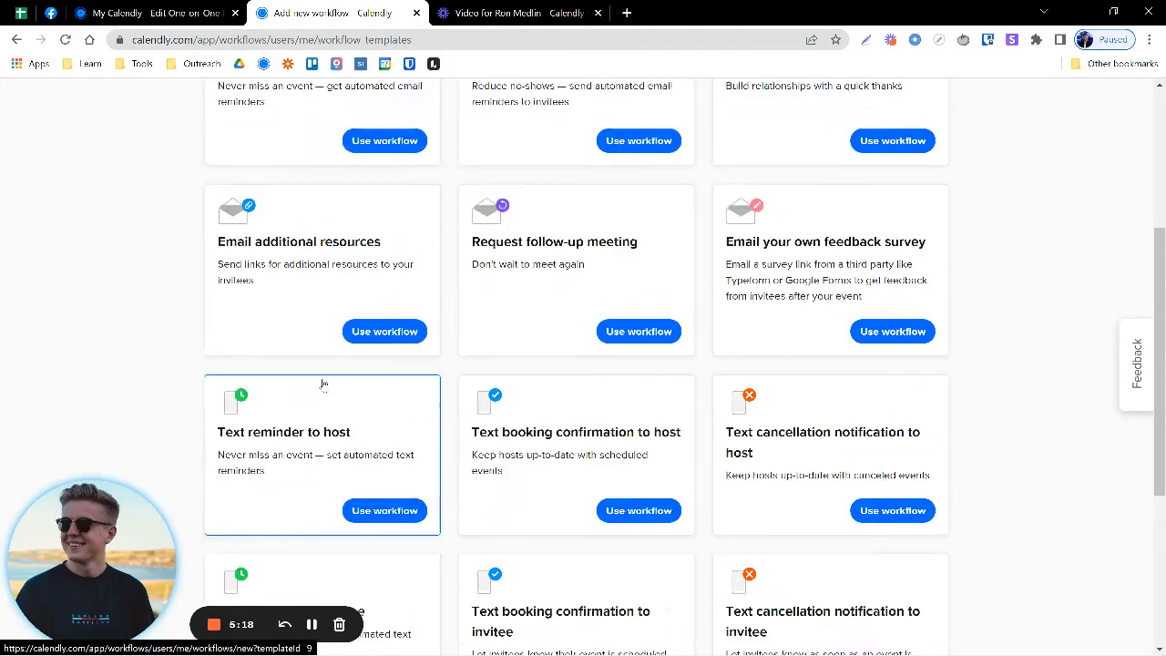
pyautogui.scroll(1, 291, 263)
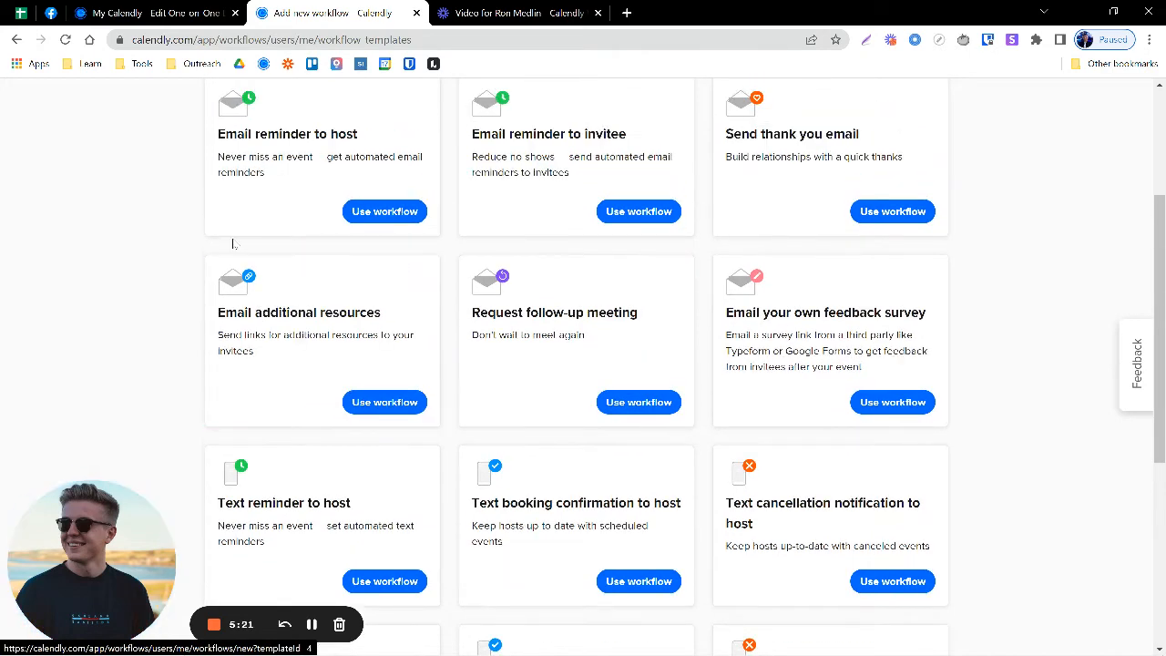
pyautogui.scroll(1, 176, 227)
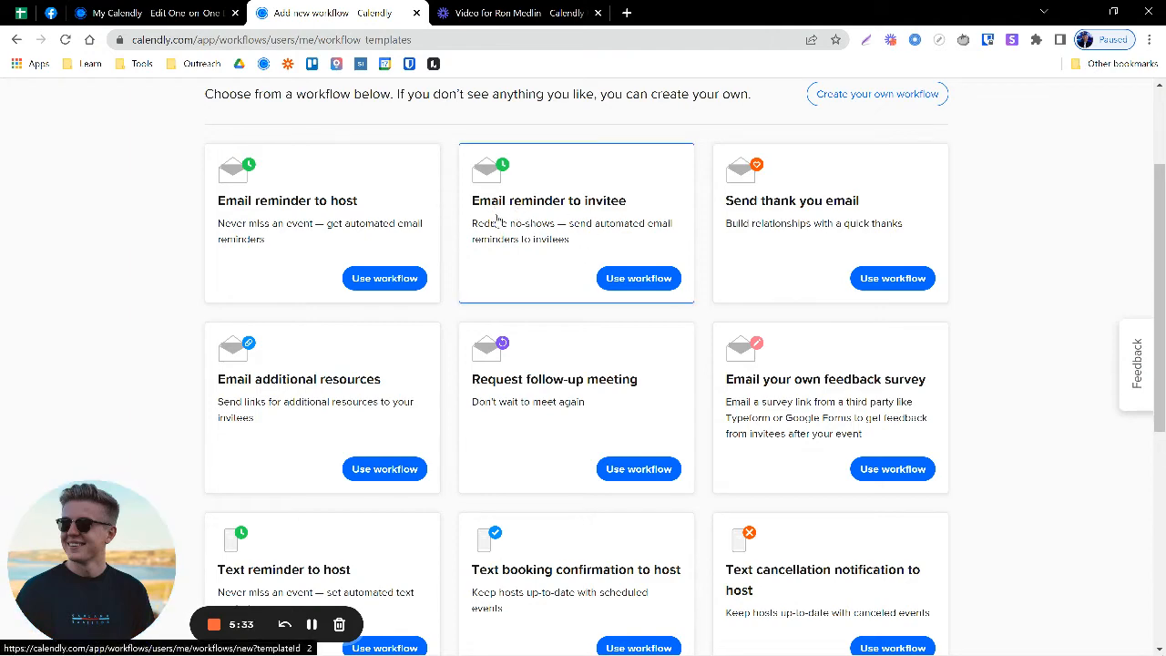
pyautogui.scroll(1, 489, 235)
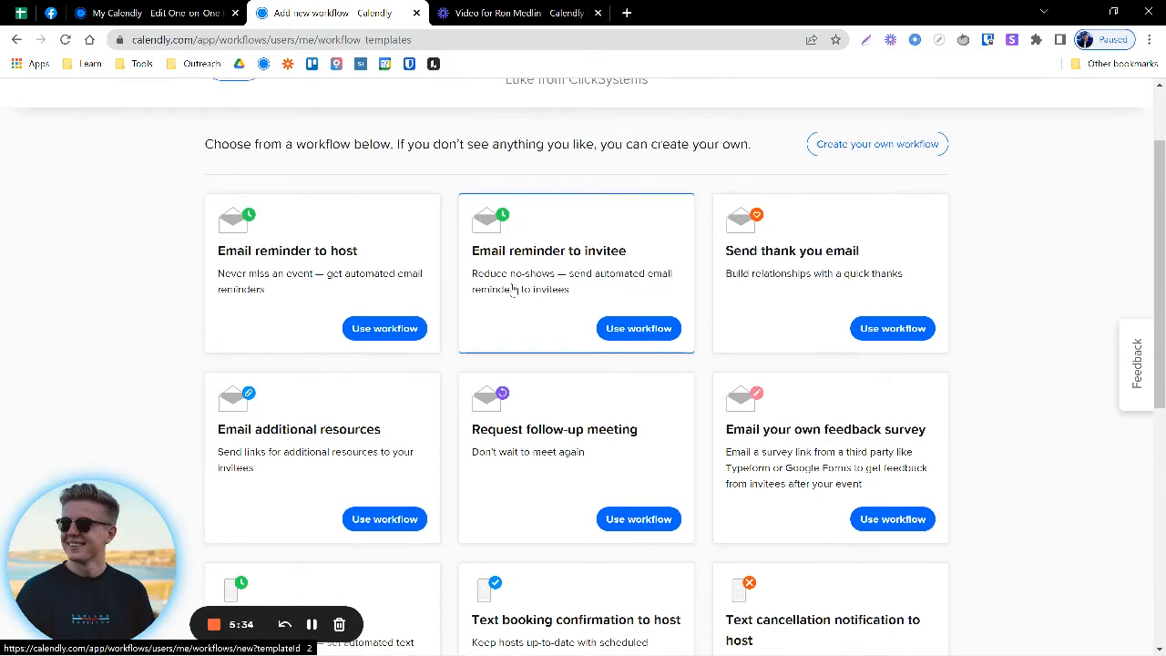
# Create a workflow from the "Email reminder to invitee" template and set its name to "Email 1 (Preperation".
pyautogui.click(630, 328)
pyautogui.click(342, 292)
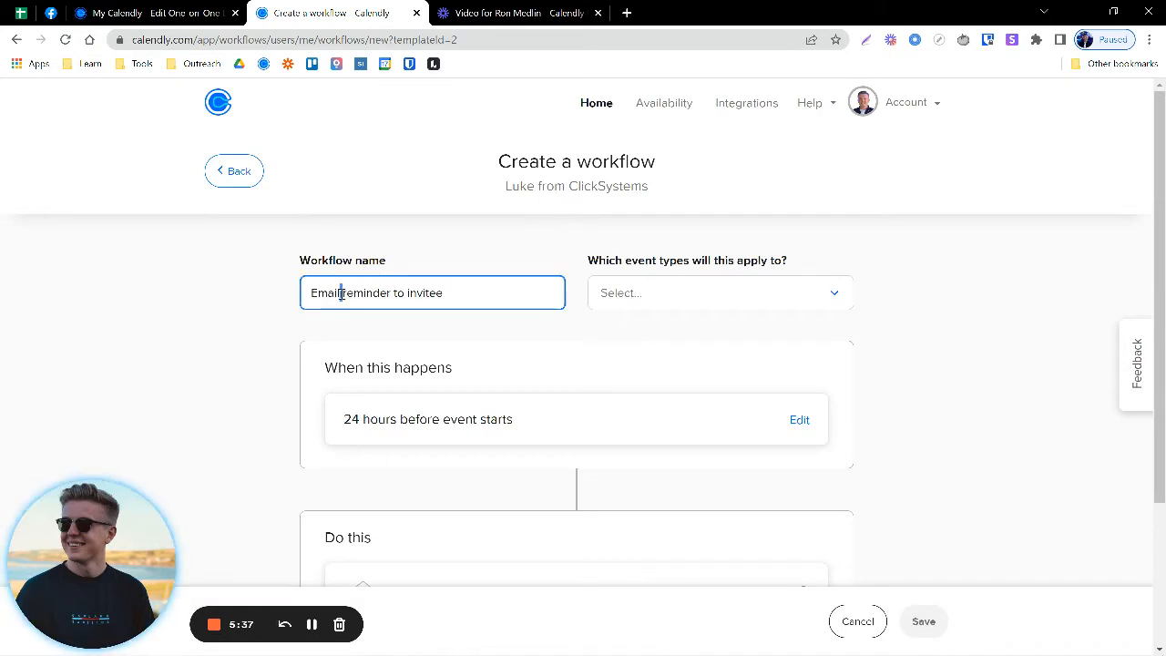
pyautogui.hotkey('ctrl', 'a')
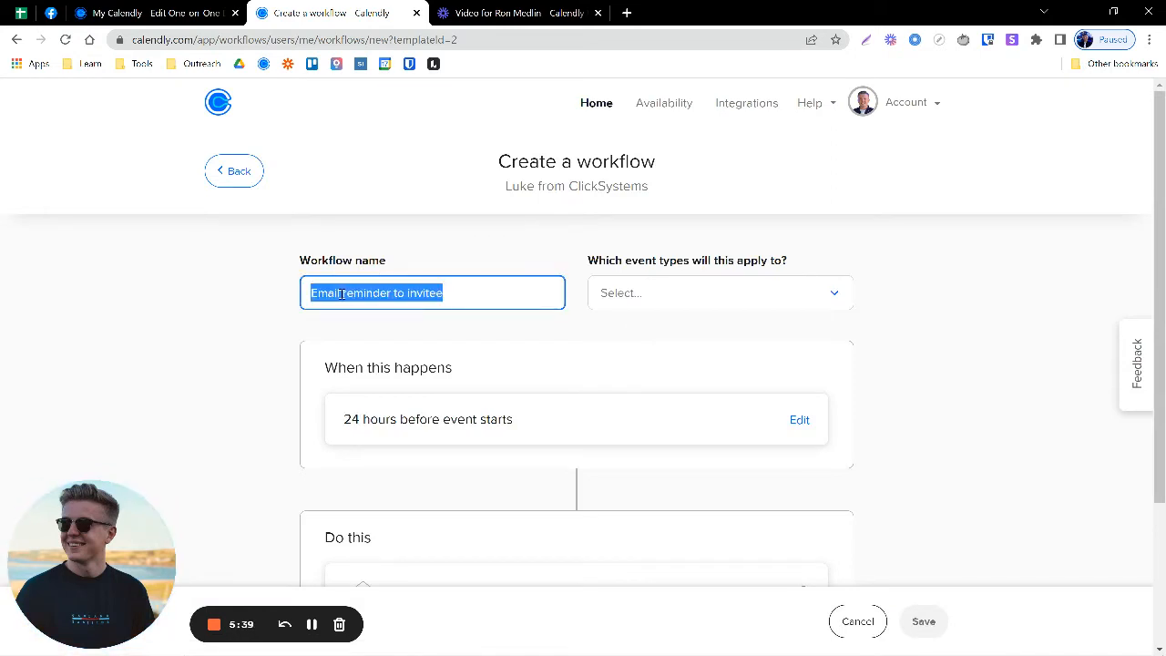
pyautogui.press('capslock')
pyautogui.write('E')
pyautogui.press('capslock')
pyautogui.write('mail')
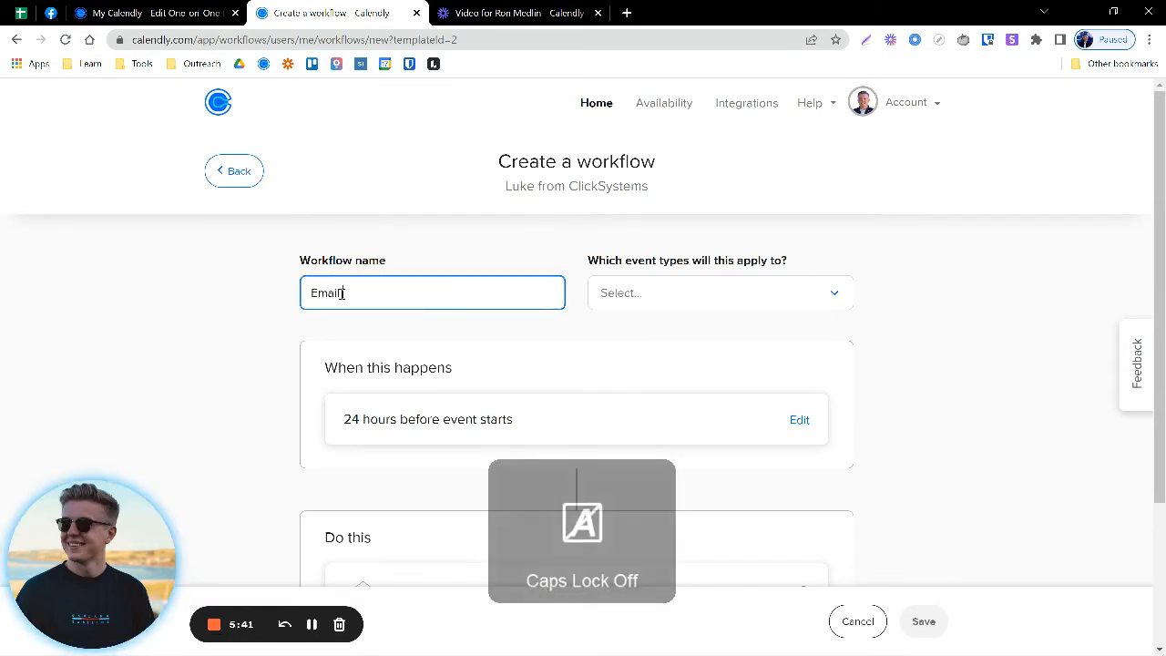
pyautogui.write(' (')
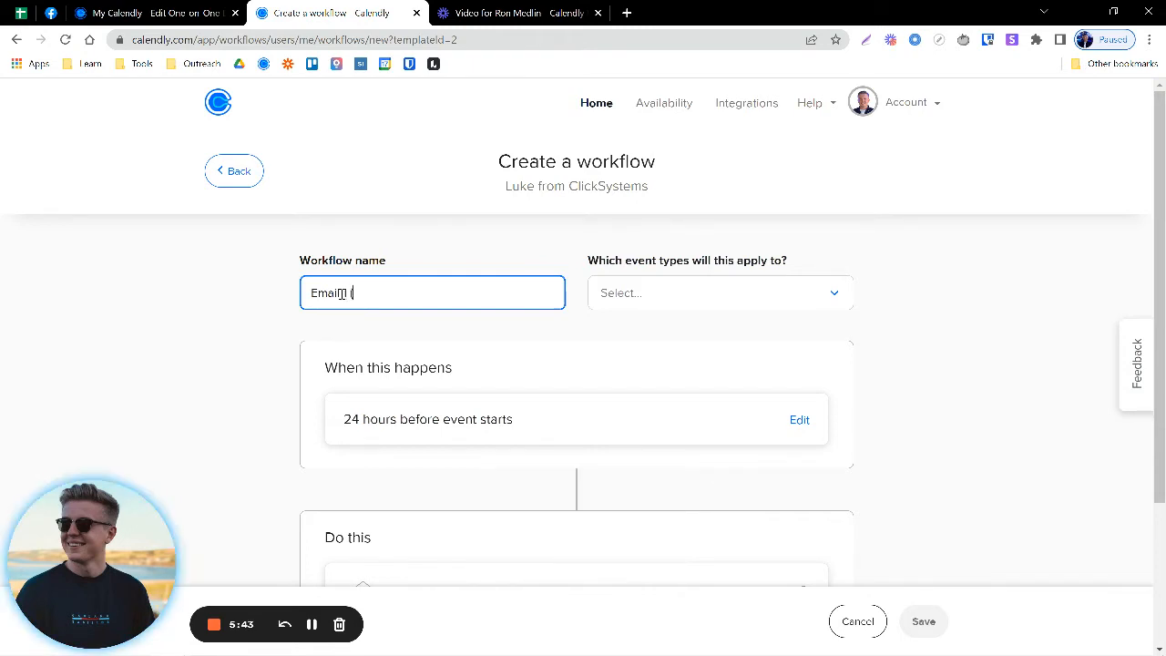
pyautogui.press('capslock')
pyautogui.write('P')
pyautogui.press('capslock')
pyautogui.write('r')
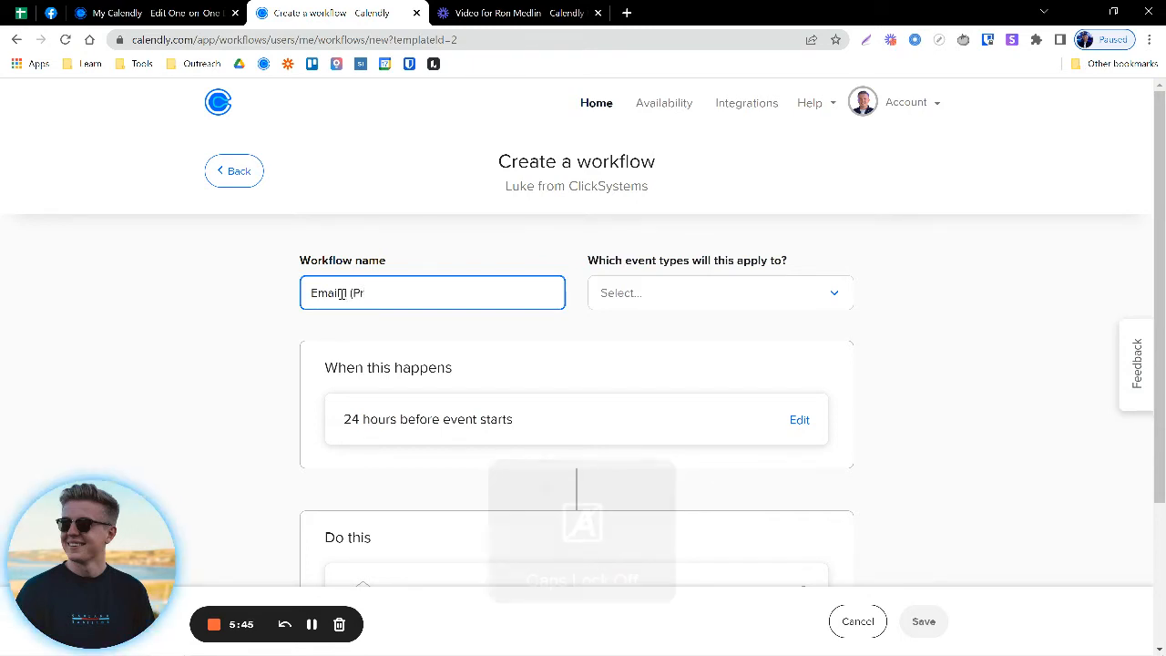
pyautogui.write('eperation')
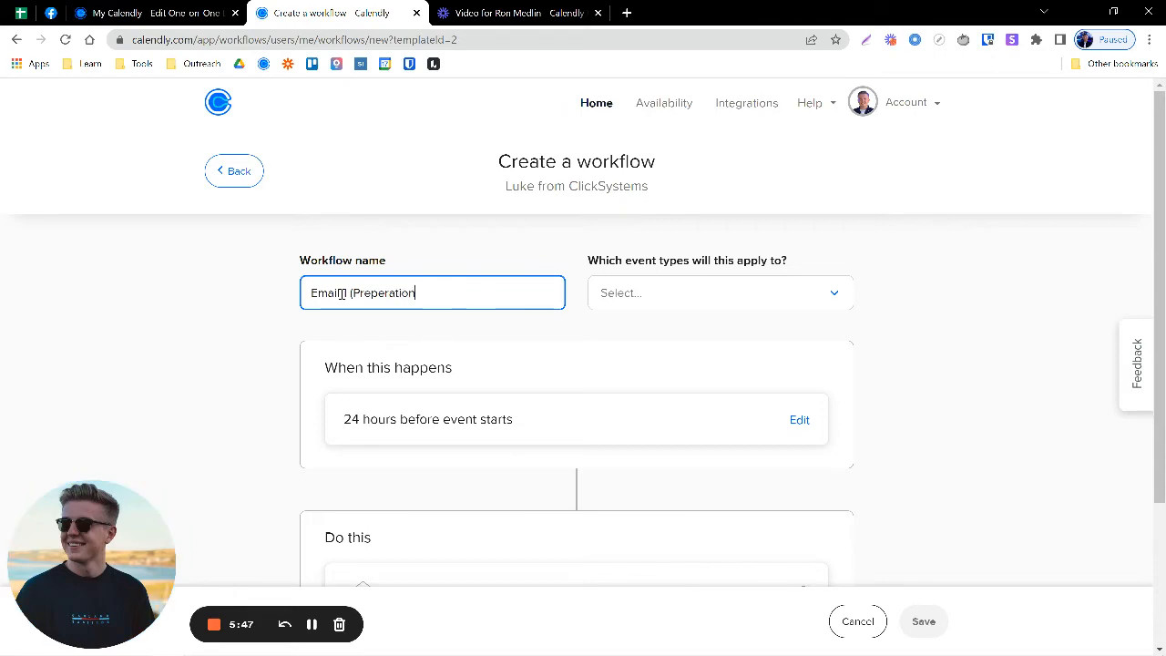
pyautogui.click(342, 293)
pyautogui.write('1')
# Return to the event type's Notifications and Cancellation Policy settings and open the email confirmation for personalization.
pyautogui.hotkey('ctrl', 'shift', 'Tab')
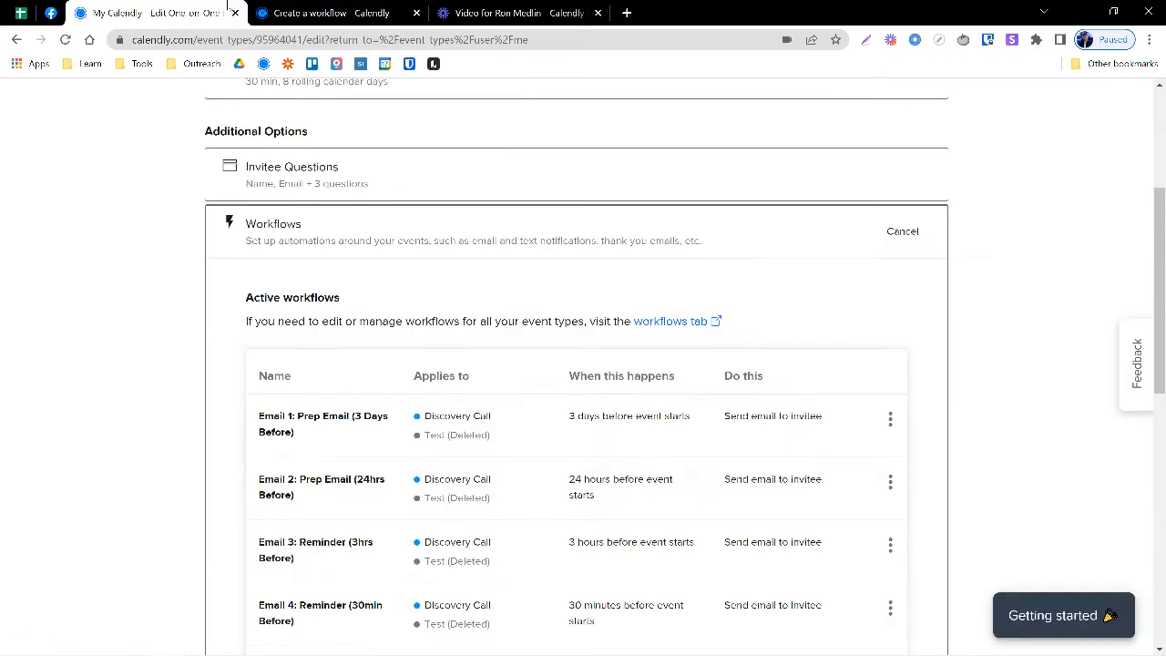
pyautogui.scroll(-8, 355, 313)
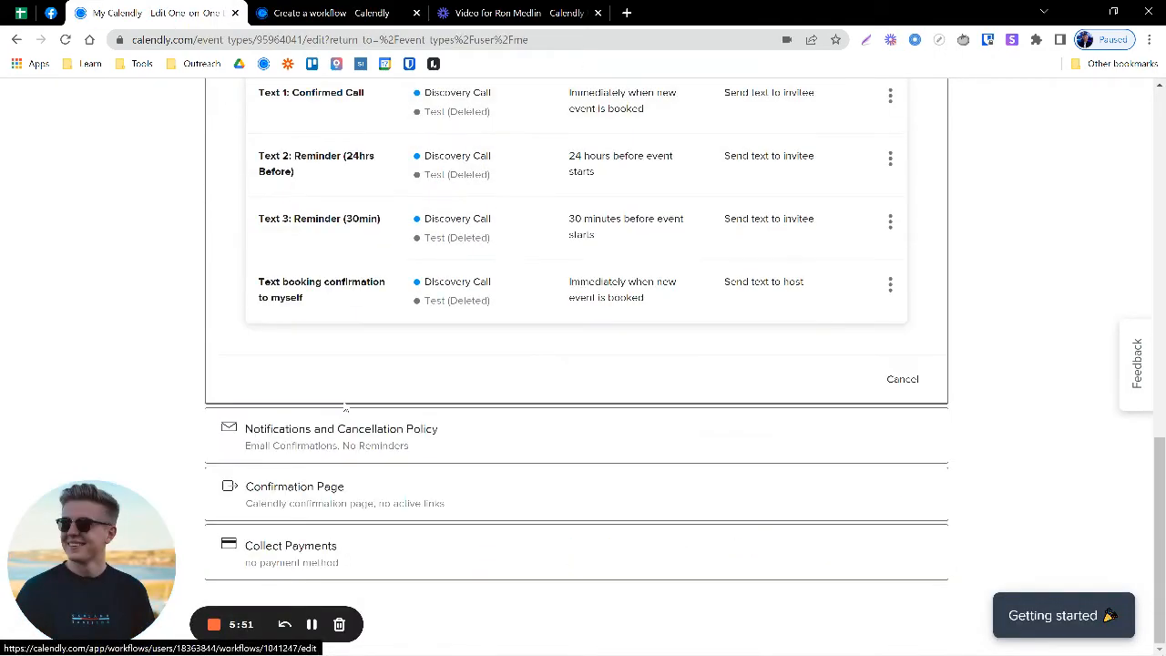
pyautogui.click(316, 445)
pyautogui.scroll(-2, 554, 297)
pyautogui.scroll(2, 546, 273)
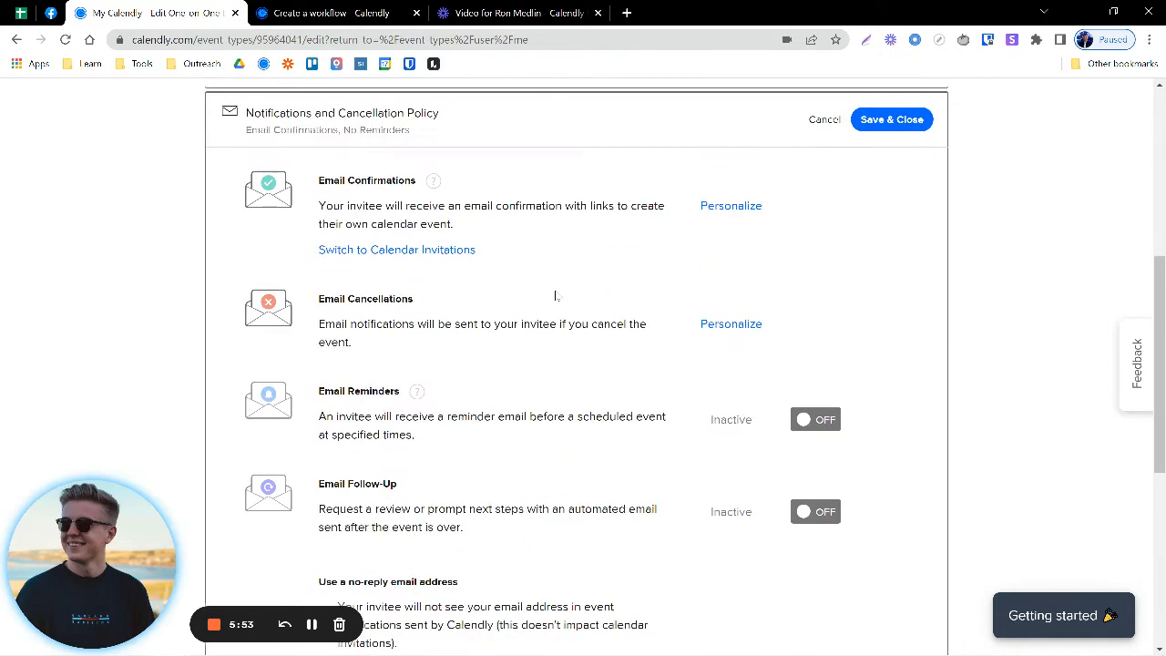
pyautogui.click(729, 232)
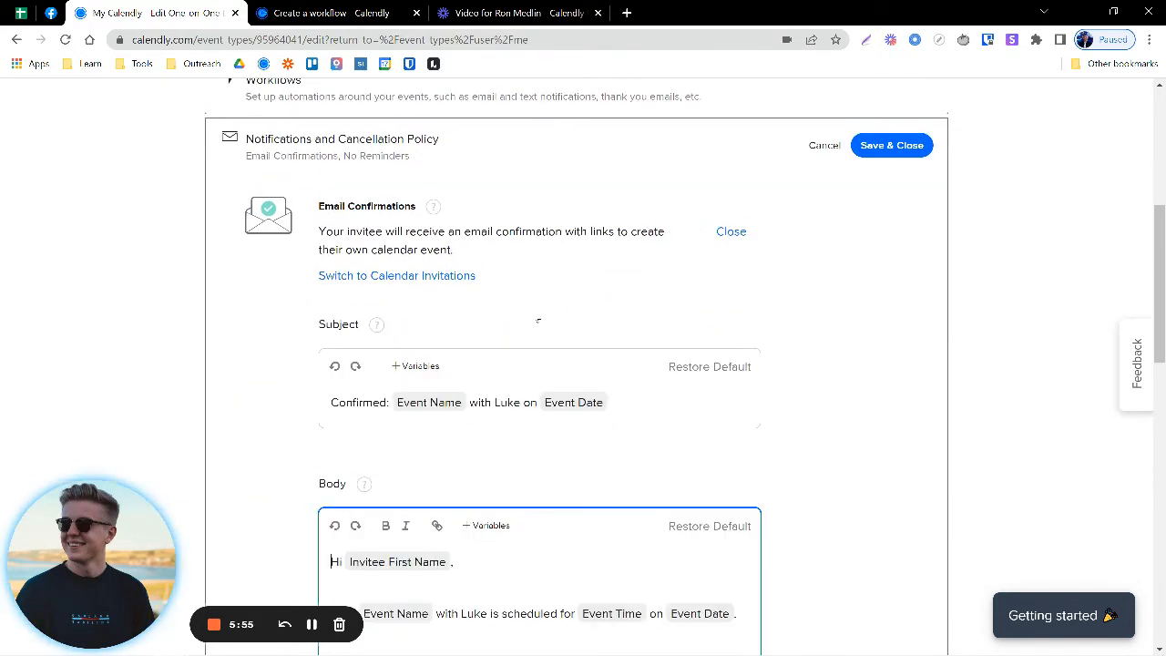
# Review the confirmation email's body text, including the Zoom link line and the closing line.
pyautogui.scroll(-3, 409, 437)
pyautogui.moveTo(332, 444); pyautogui.dragTo(547, 442)
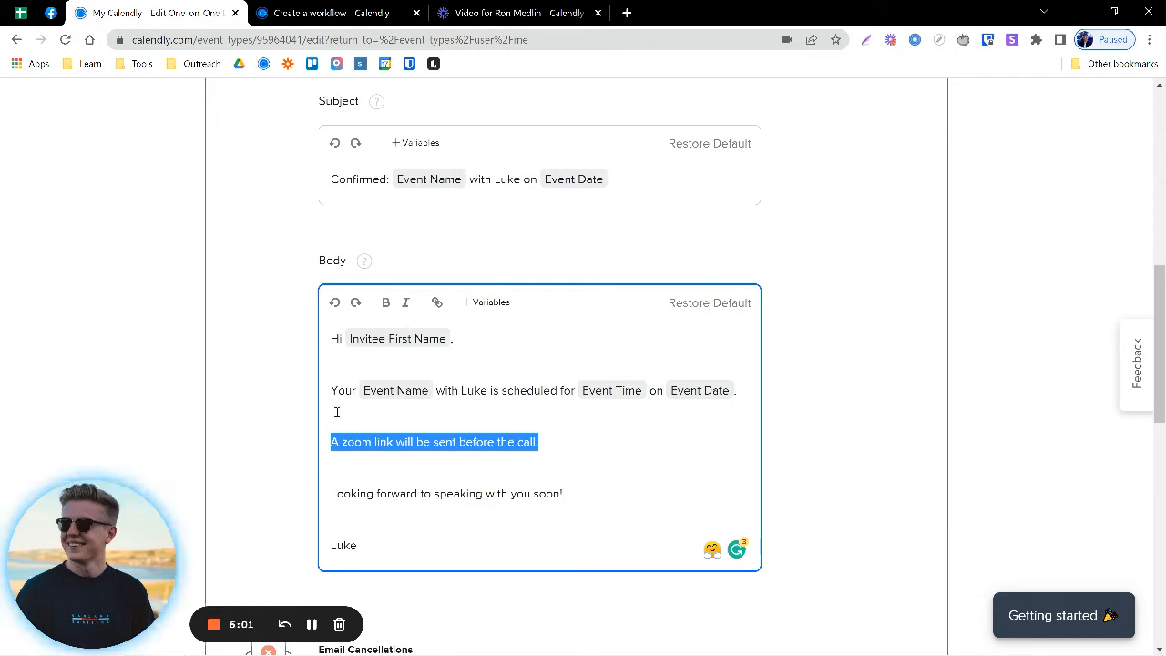
pyautogui.click(296, 257)
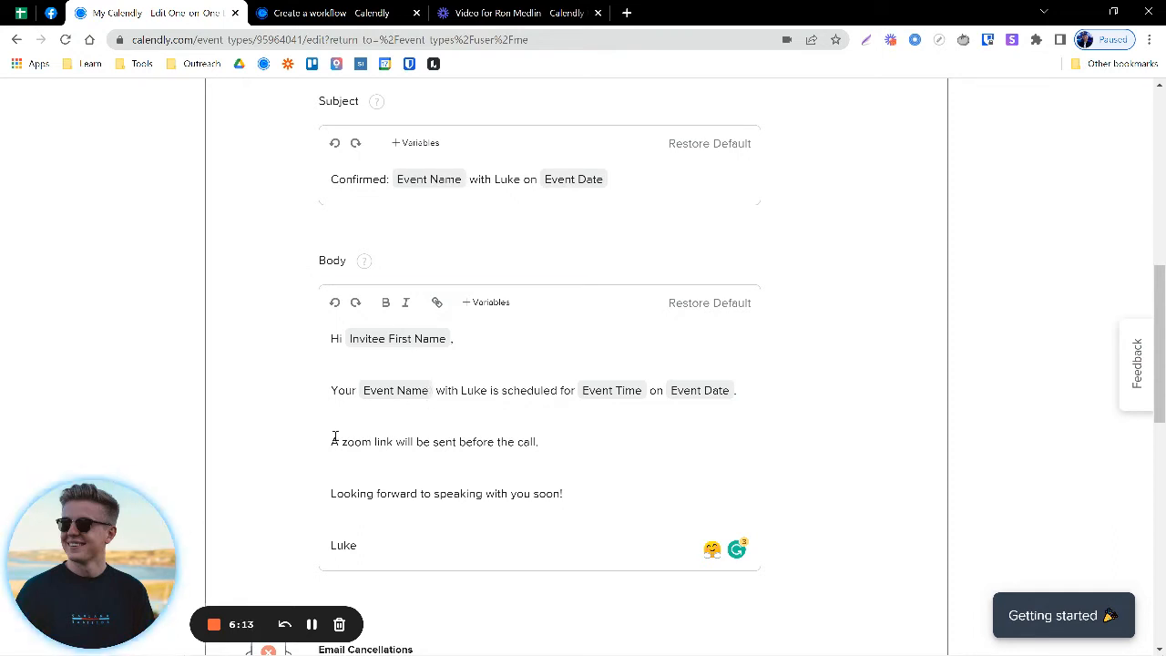
pyautogui.moveTo(332, 441); pyautogui.dragTo(579, 496)
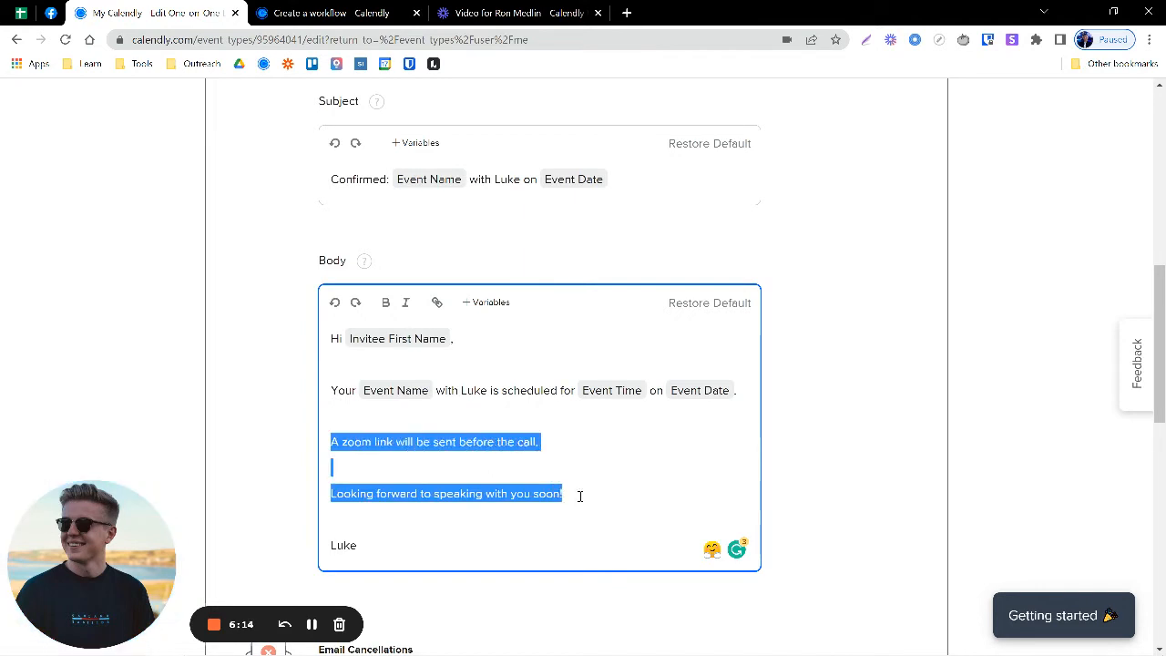
pyautogui.click(435, 456)
pyautogui.click(283, 377)
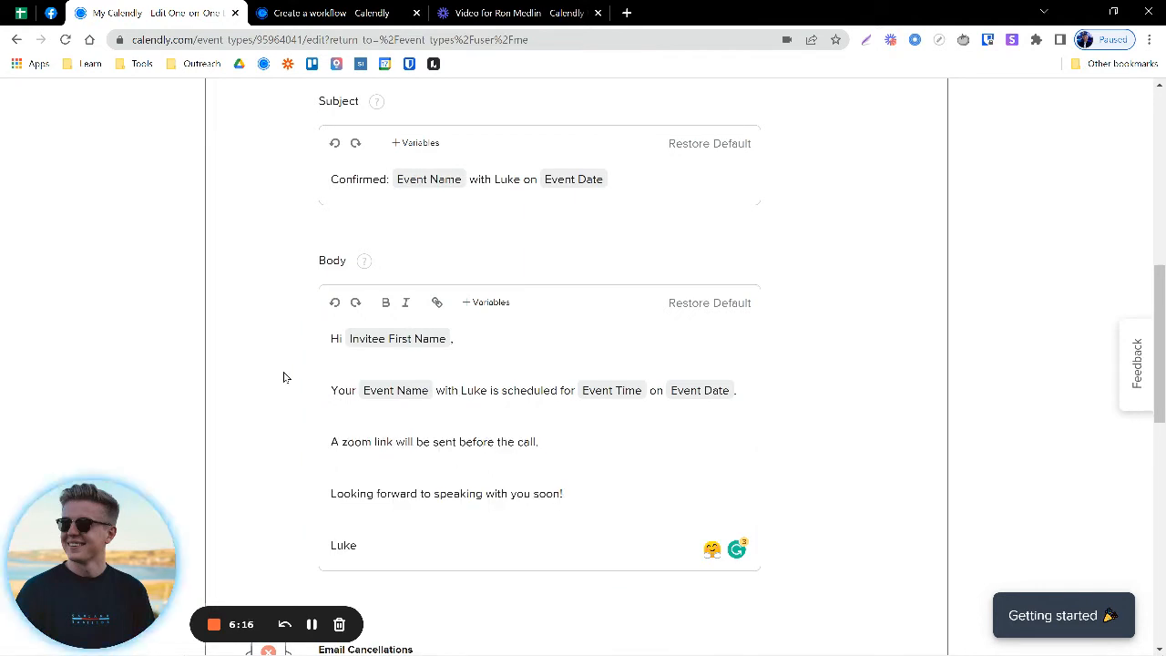
# Return to the workflow being created and apply it to the Discovery Call event type.
pyautogui.click(369, 12)
pyautogui.scroll(-1, 409, 297)
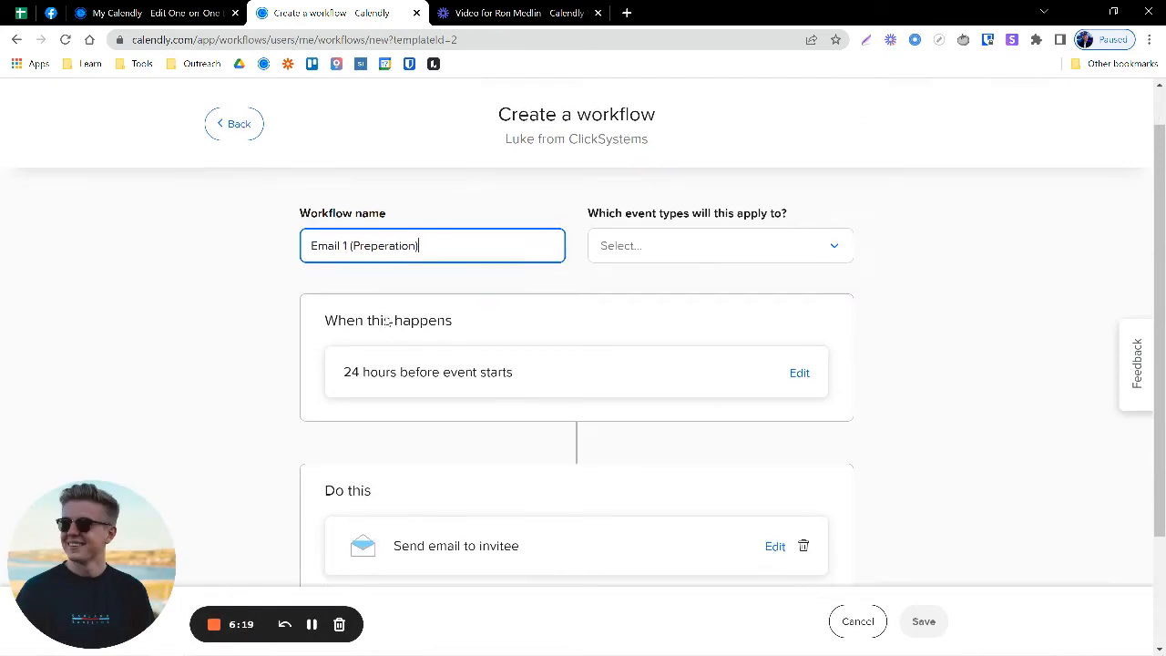
pyautogui.click(646, 231)
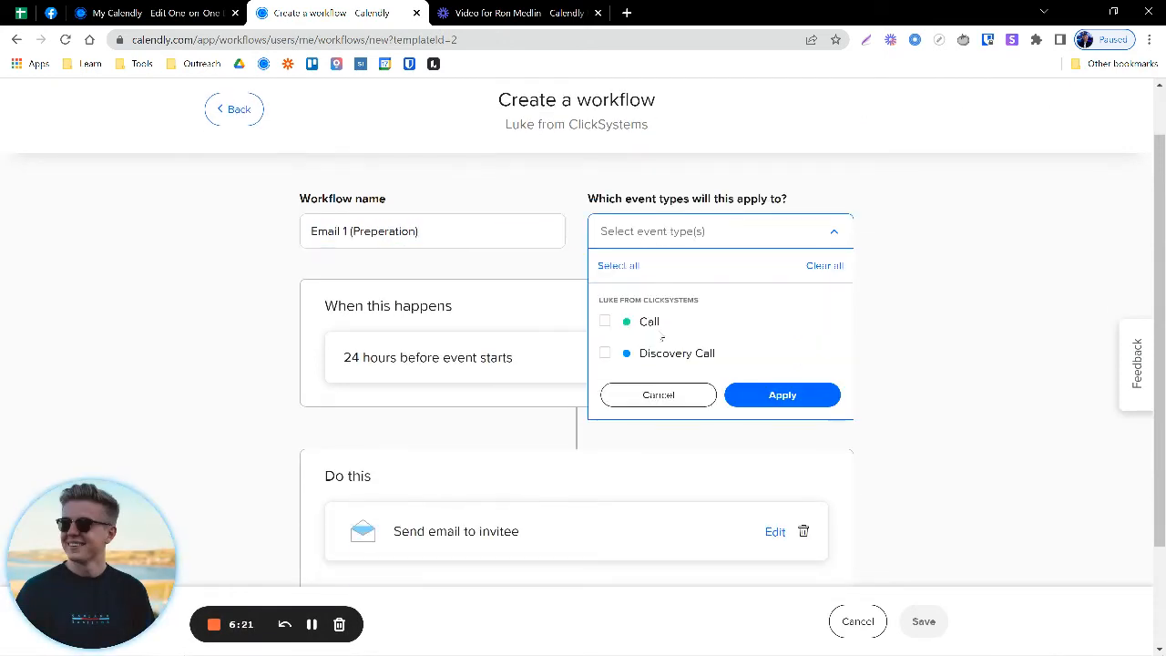
pyautogui.click(428, 232)
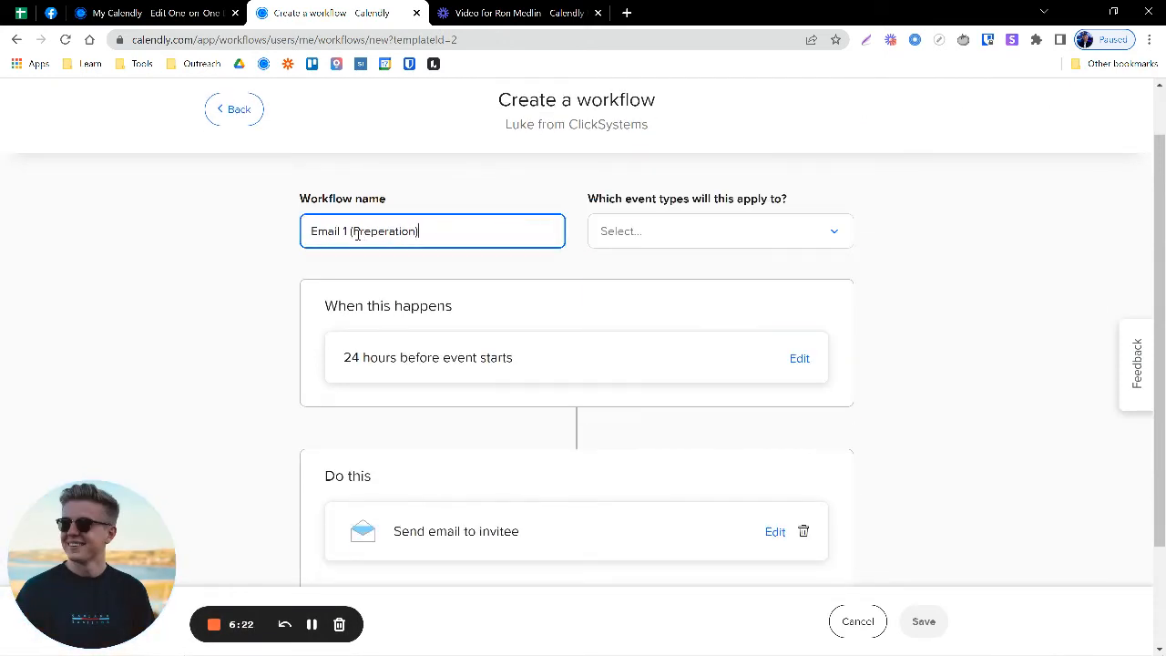
pyautogui.click(635, 232)
pyautogui.click(658, 357)
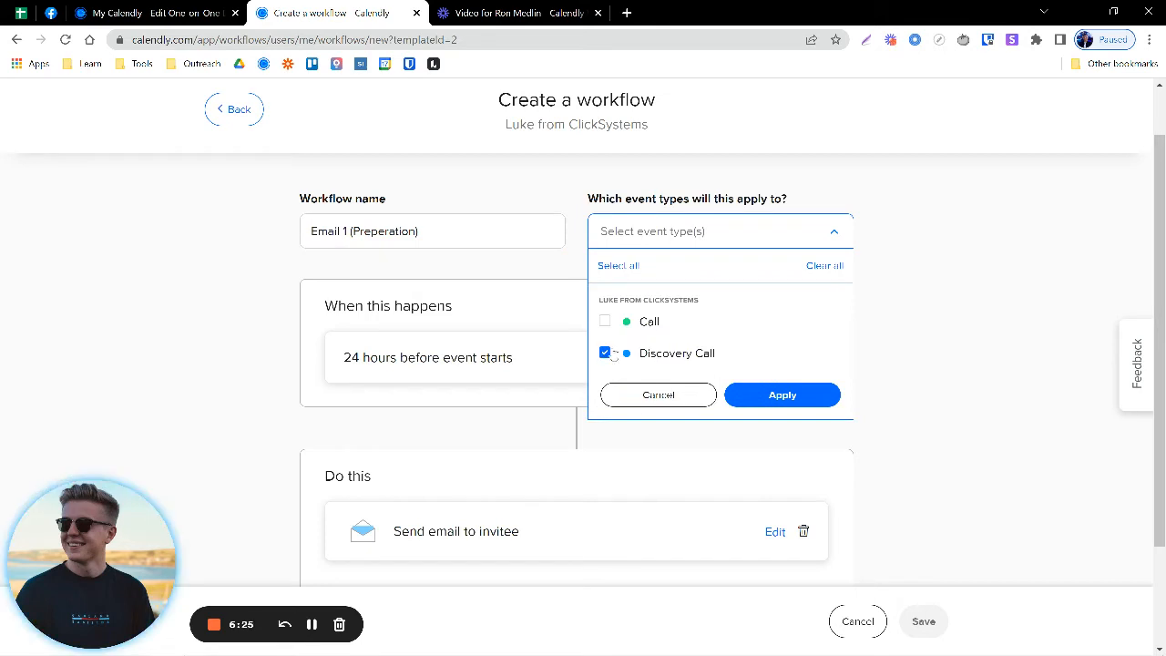
pyautogui.click(761, 395)
# Look over the workflow's trigger options and keep it set to 24 hours before the event starts.
pyautogui.scroll(-1, 639, 317)
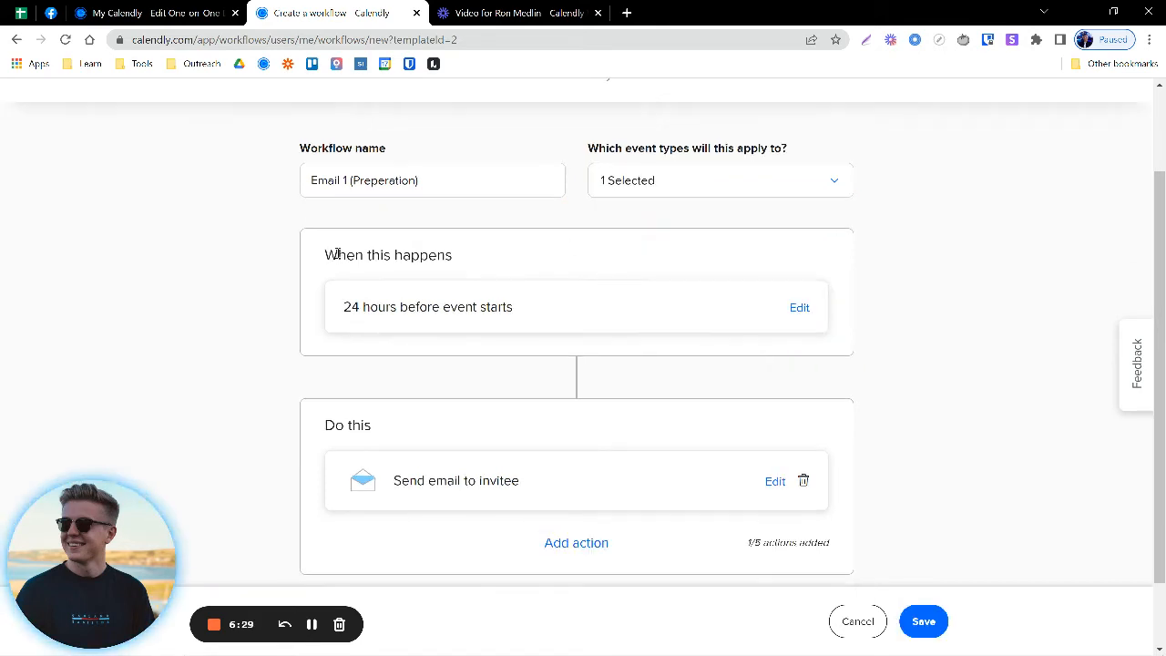
pyautogui.moveTo(323, 256); pyautogui.dragTo(500, 263)
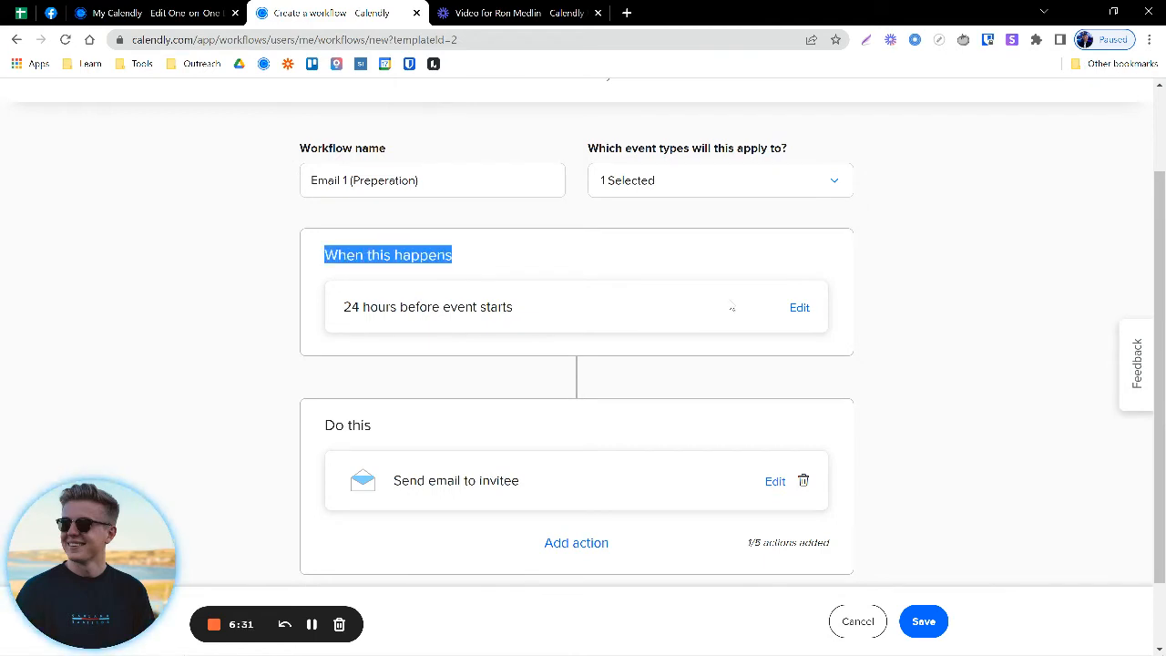
pyautogui.click(799, 309)
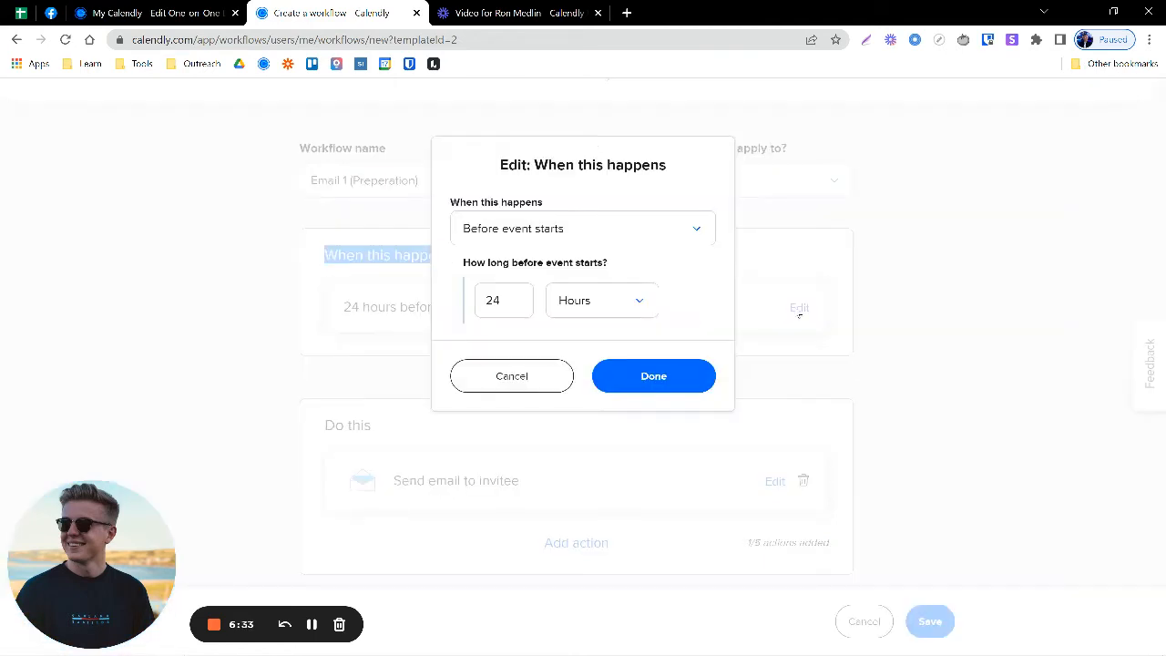
pyautogui.click(521, 238)
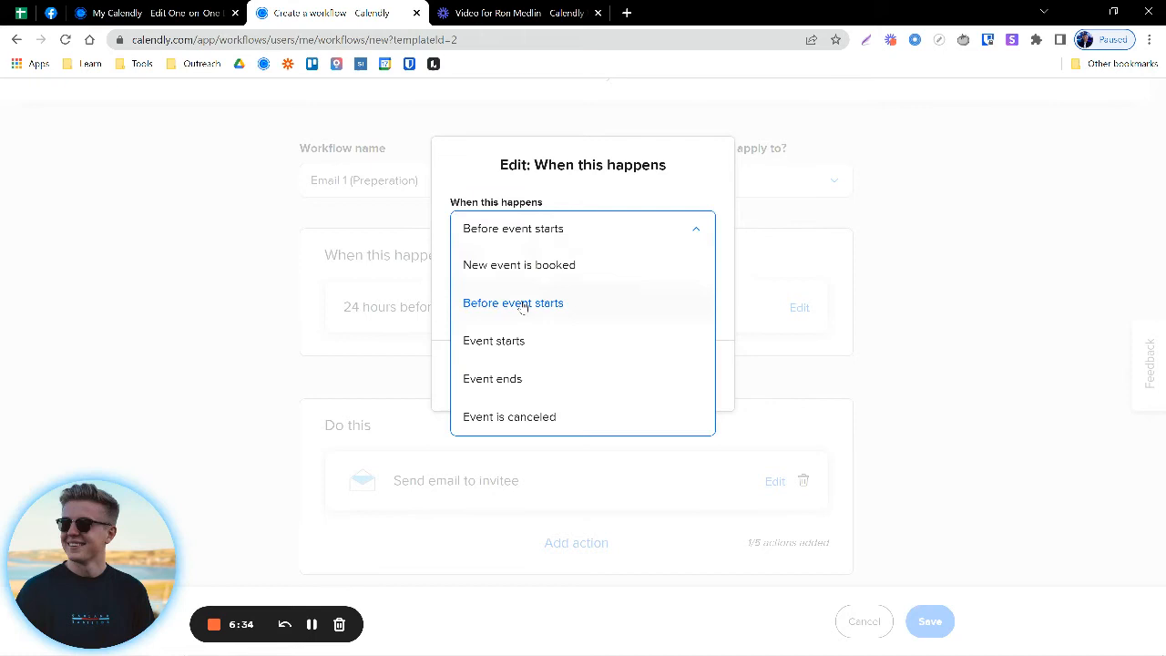
pyautogui.click(438, 267)
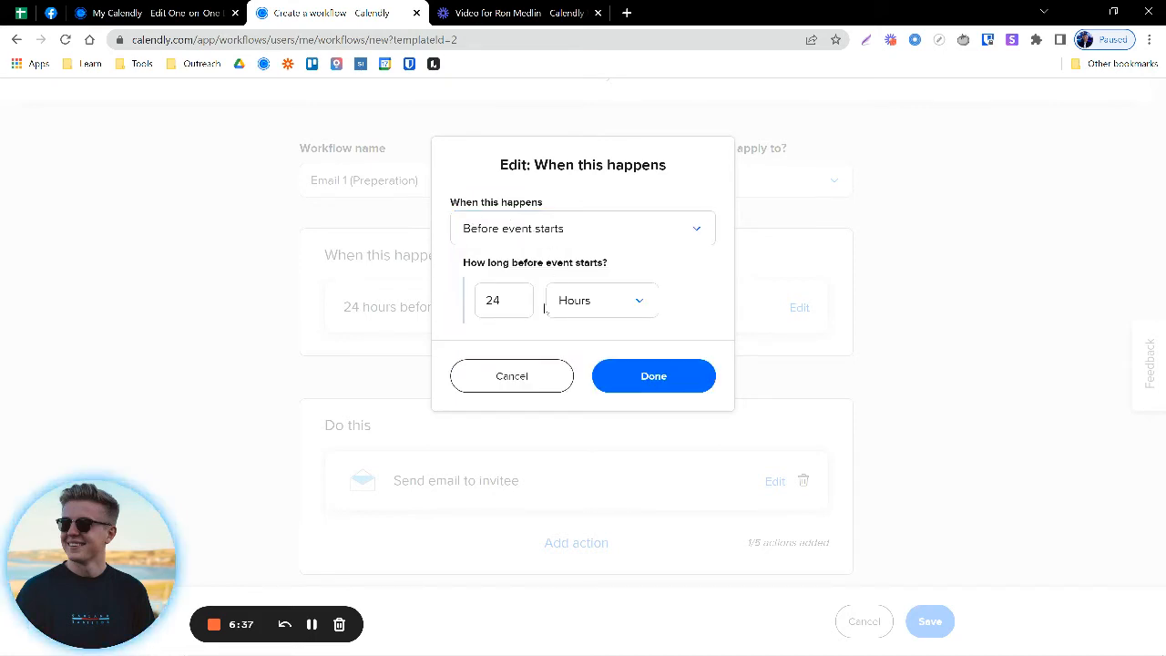
pyautogui.click(501, 303)
pyautogui.click(695, 301)
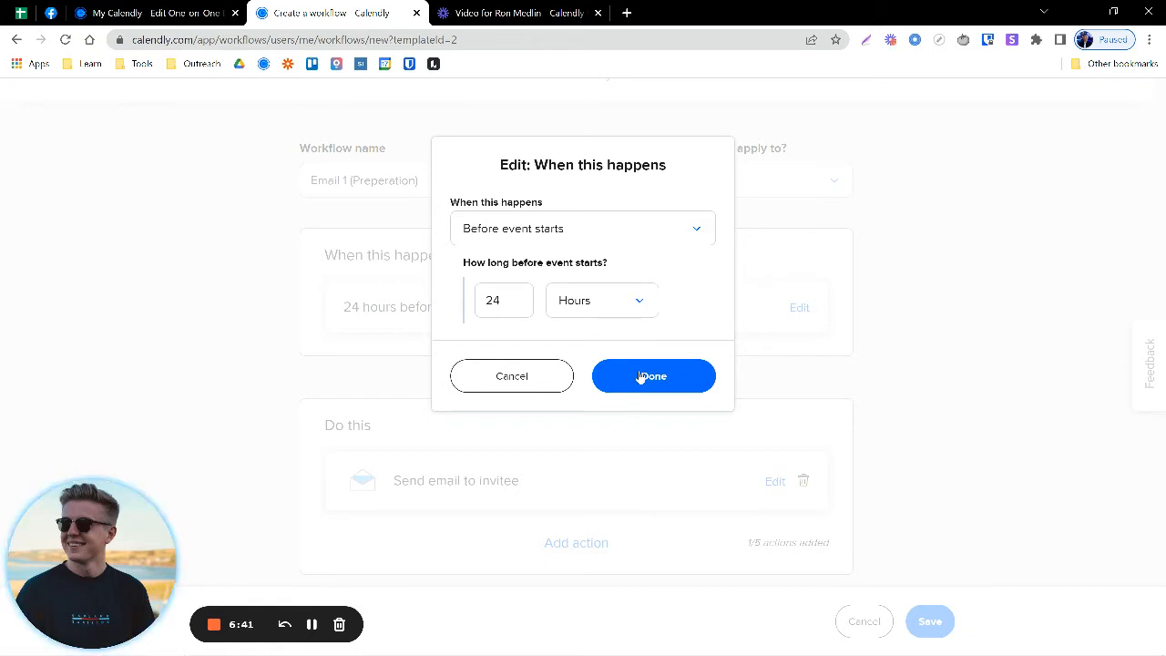
pyautogui.click(641, 377)
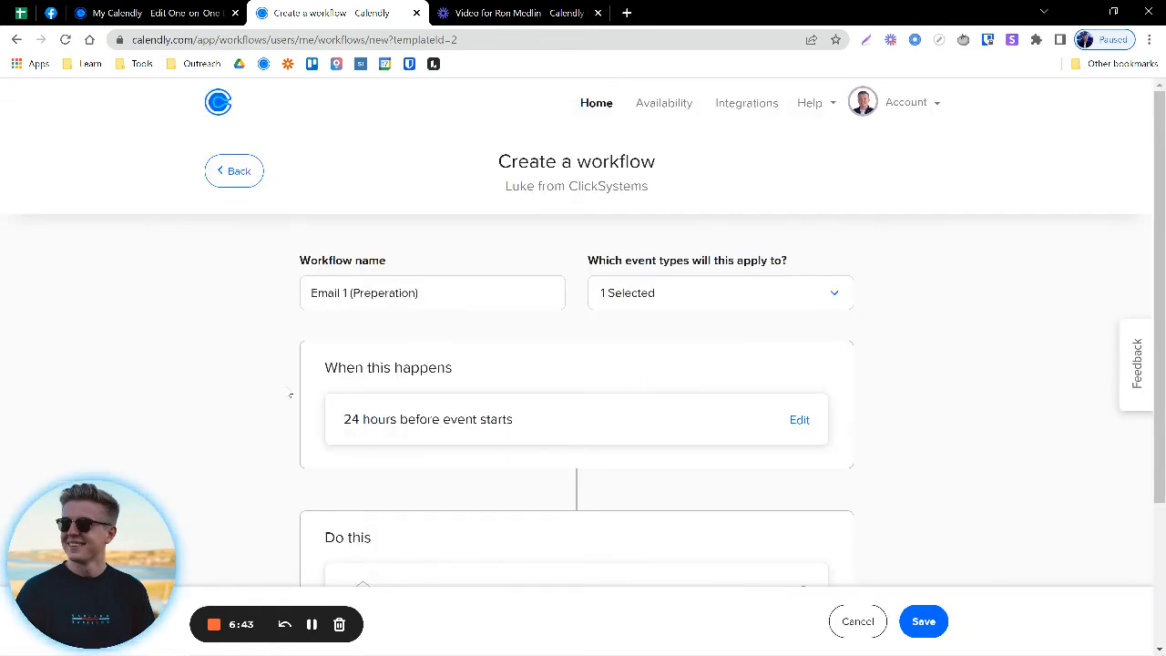
# Open the invitee email action for editing and set it to send from the connected Gmail address.
pyautogui.scroll(-2, 480, 396)
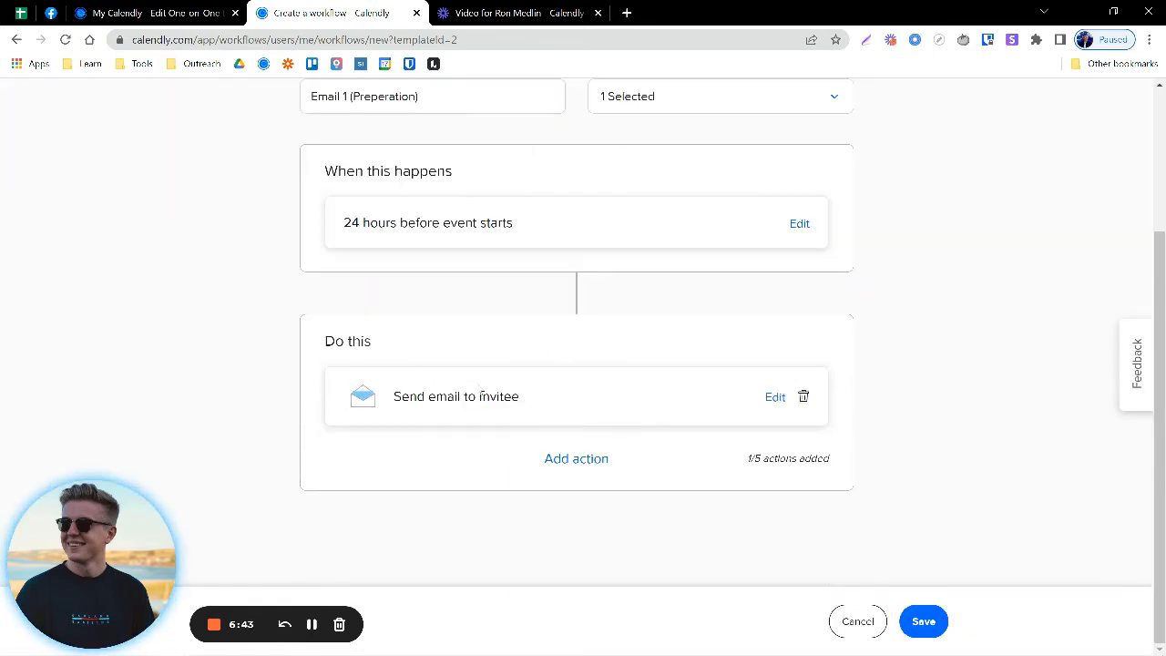
pyautogui.click(772, 398)
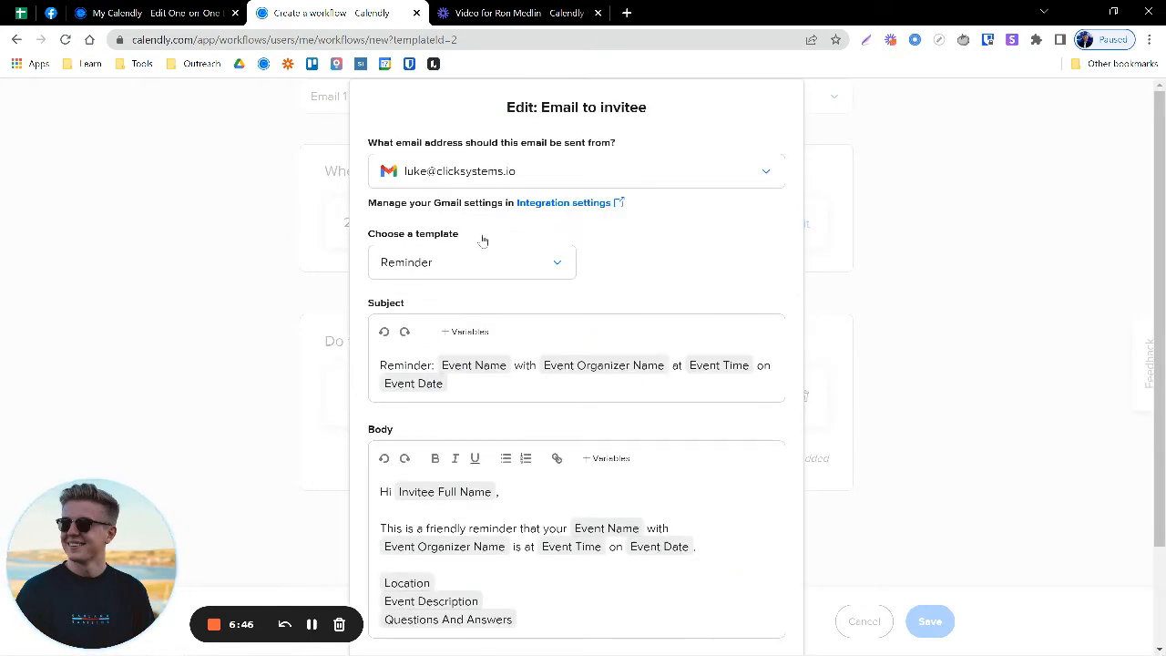
pyautogui.click(455, 175)
pyautogui.click(430, 222)
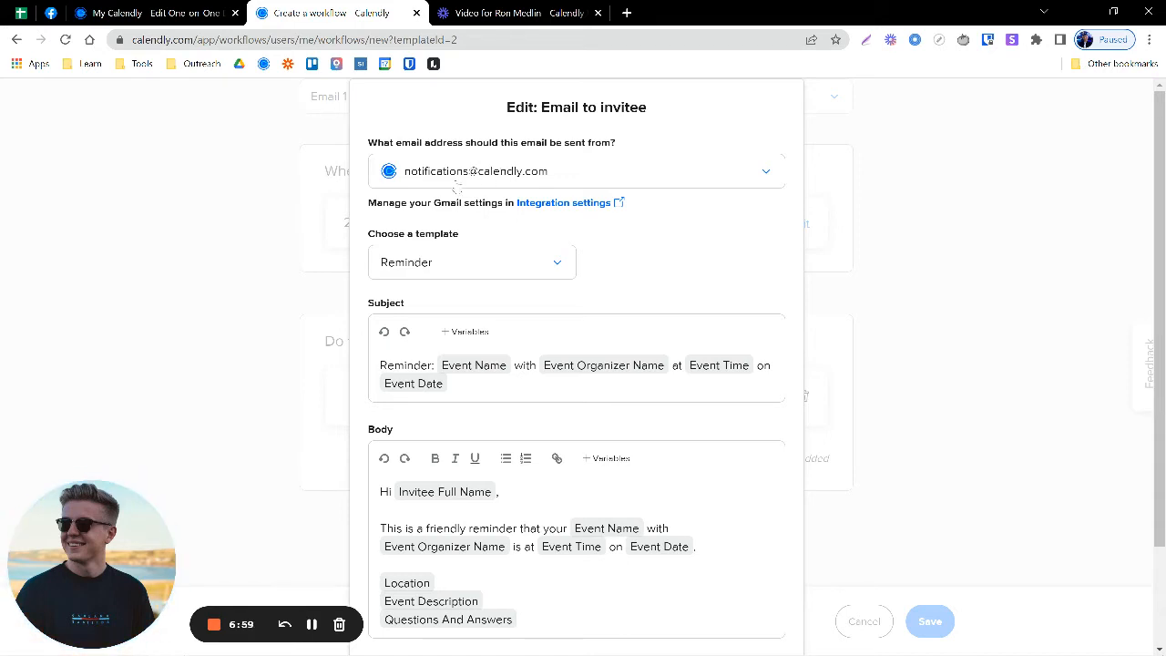
pyautogui.click(475, 175)
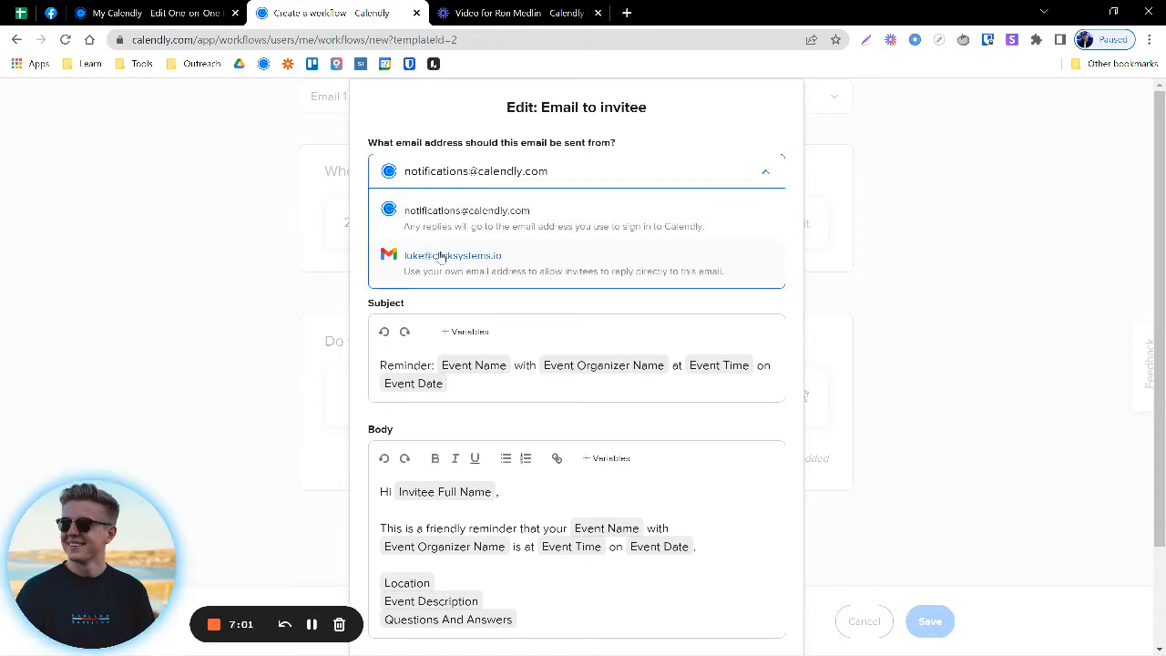
pyautogui.click(465, 260)
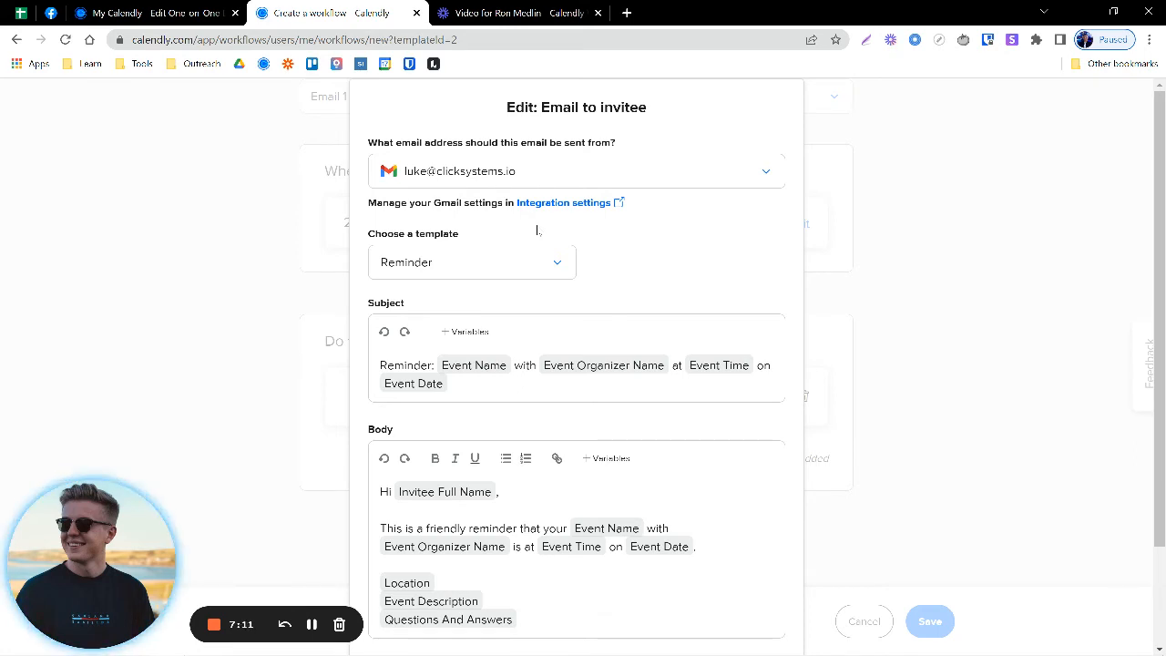
# Switch the invitee email's template to Custom for a blank subject and body.
pyautogui.scroll(-1, 468, 255)
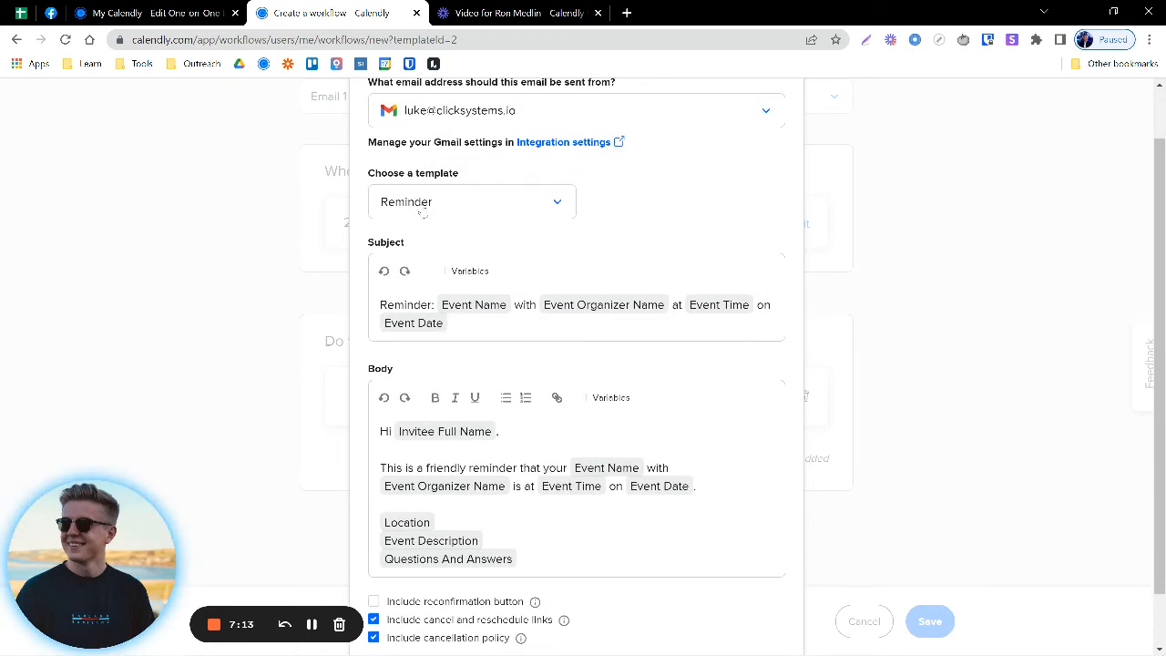
pyautogui.click(426, 201)
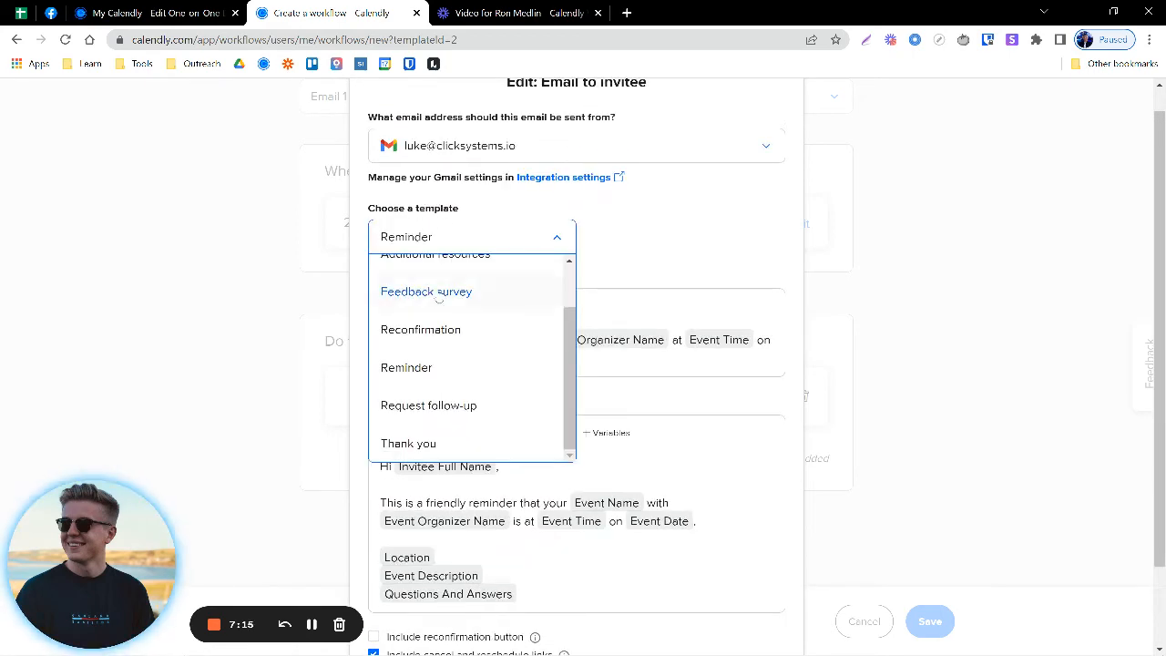
pyautogui.scroll(1, 438, 298)
pyautogui.click(403, 270)
pyautogui.scroll(-1, 468, 264)
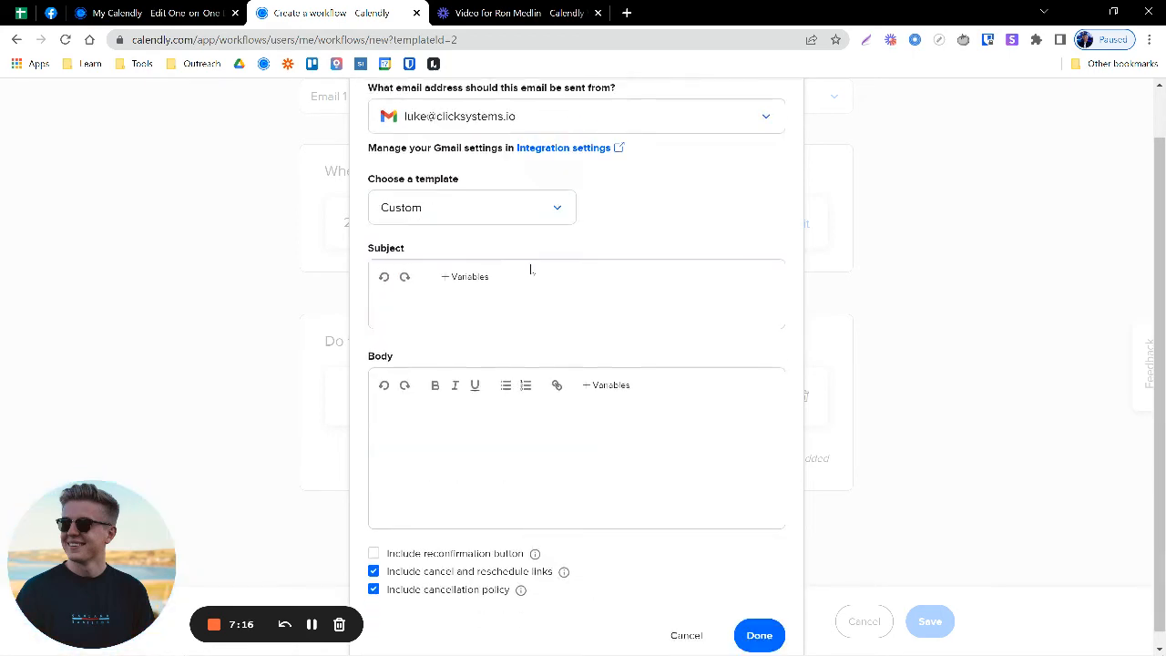
# Exclude the cancellation policy from the invitee email and apply the email settings with subject and body left blank.
pyautogui.click(425, 289)
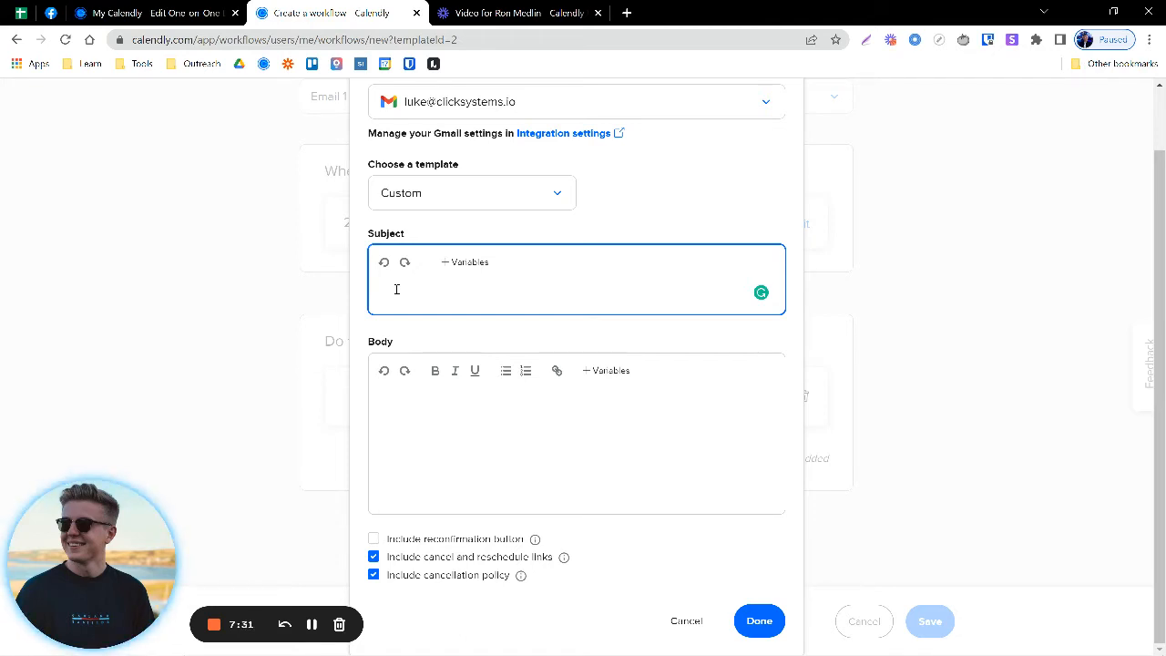
pyautogui.click(408, 401)
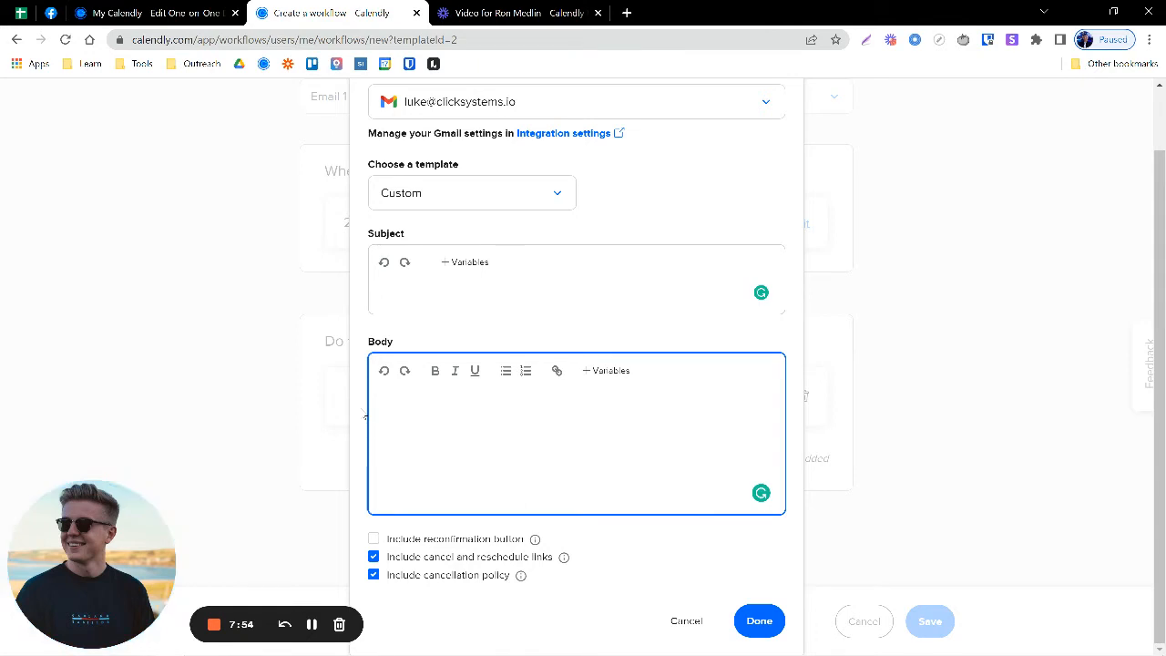
pyautogui.click(364, 415)
pyautogui.click(404, 410)
pyautogui.click(373, 574)
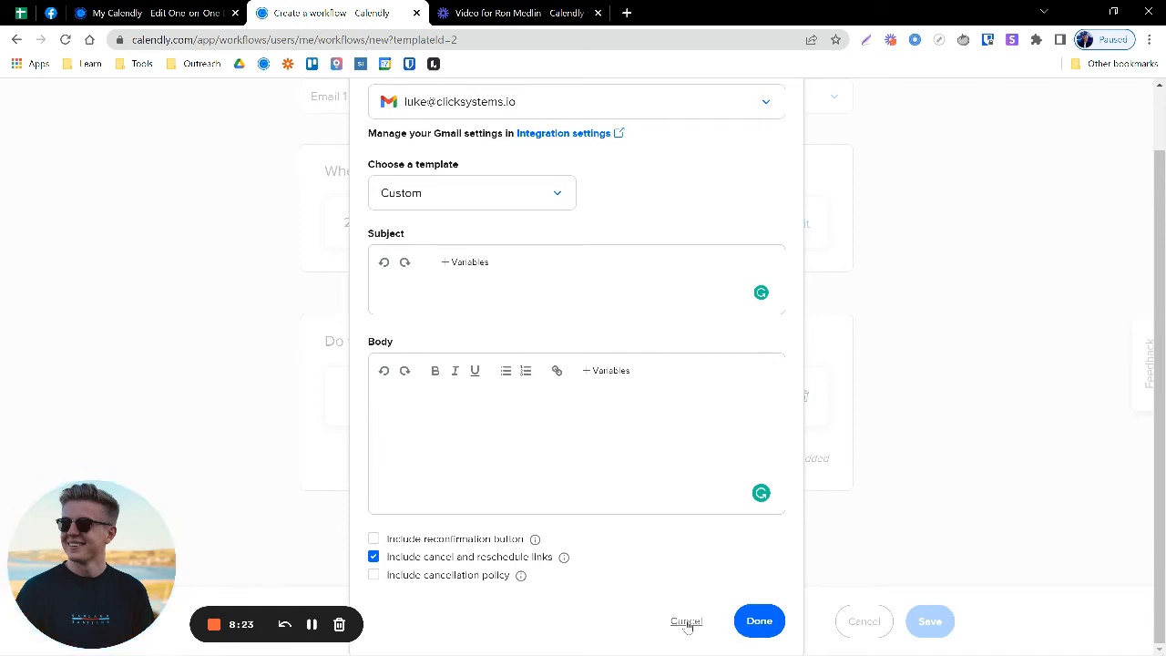
pyautogui.click(745, 627)
# Rename the workflow as "Email 2 (Case Study)".
pyautogui.scroll(-1, 645, 437)
pyautogui.scroll(-1, 682, 396)
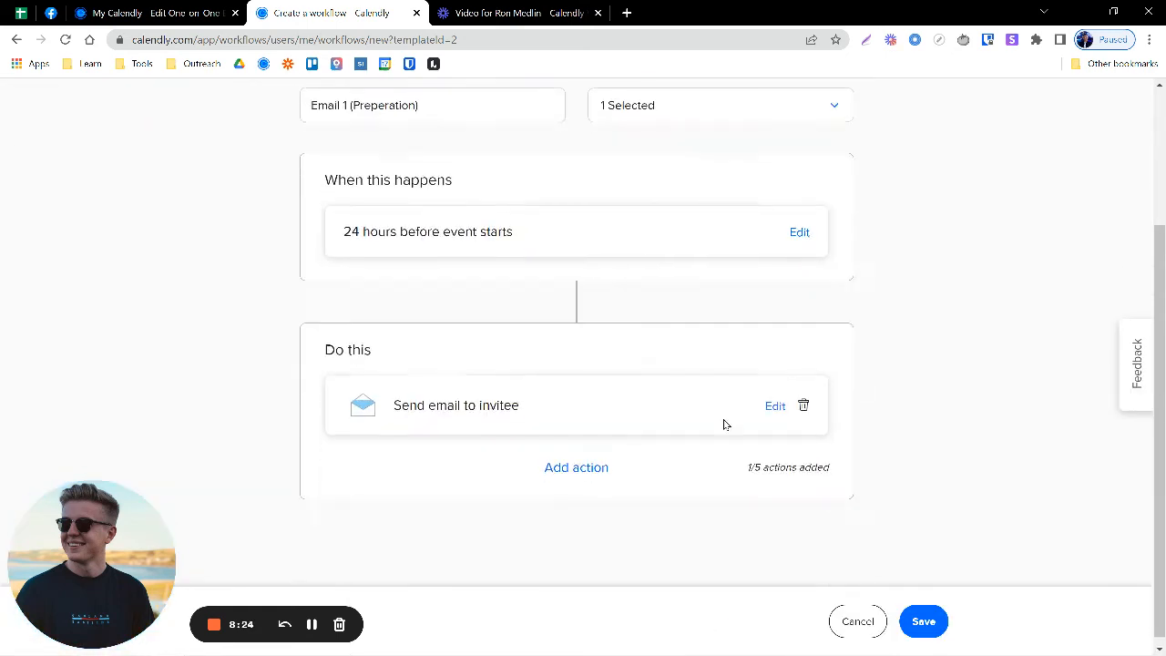
pyautogui.scroll(2, 807, 458)
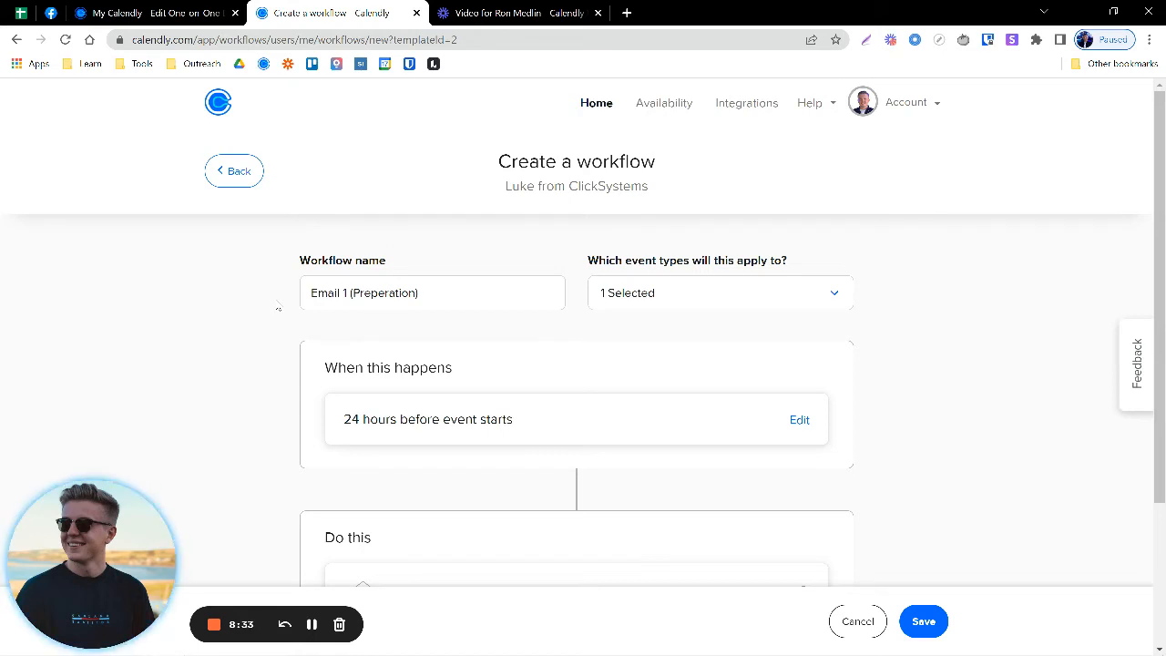
pyautogui.doubleClick(347, 293)
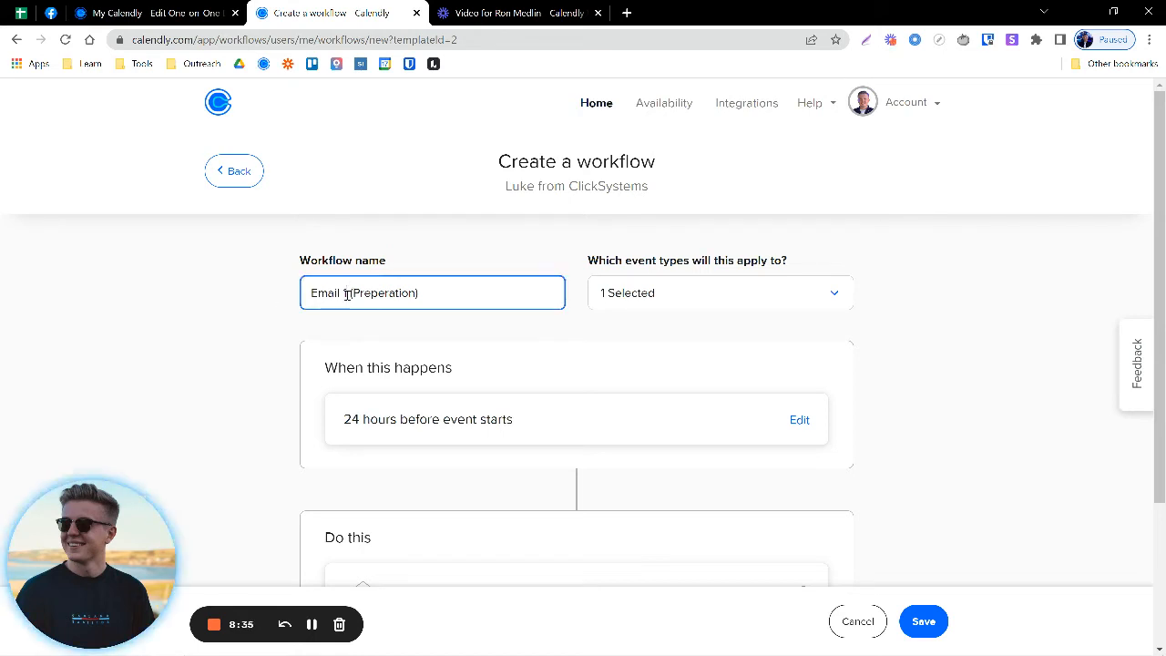
pyautogui.write('2')
pyautogui.doubleClick(383, 292)
pyautogui.press('capslock')
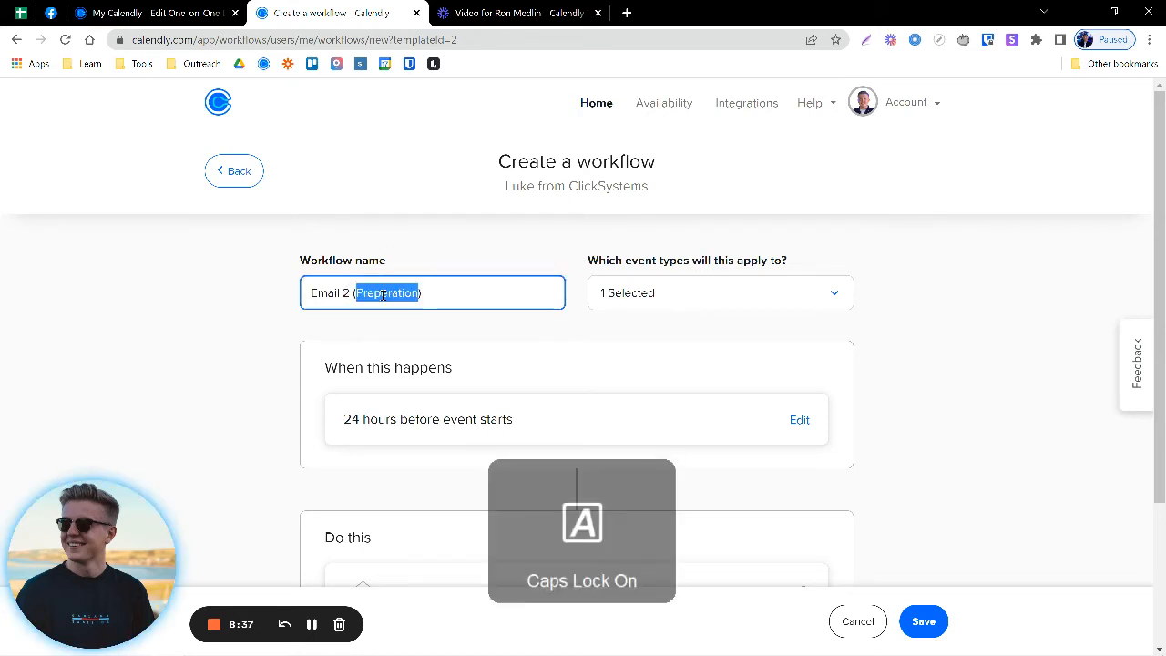
pyautogui.write('C')
pyautogui.press('capslock')
pyautogui.write('ase Study')
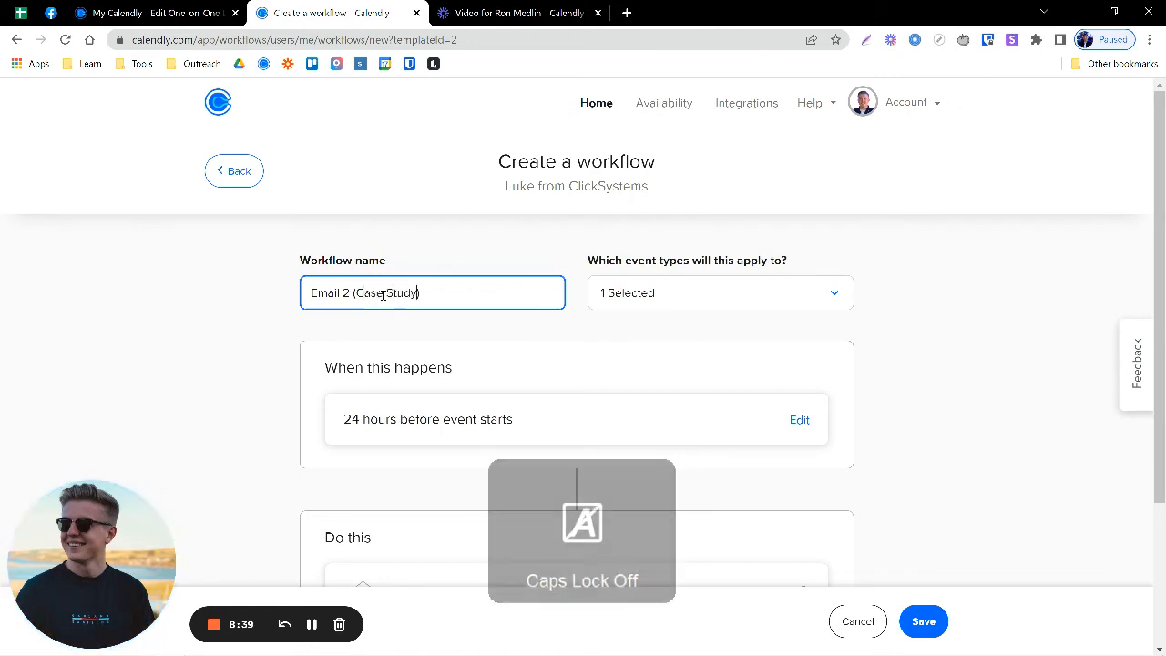
pyautogui.click(267, 351)
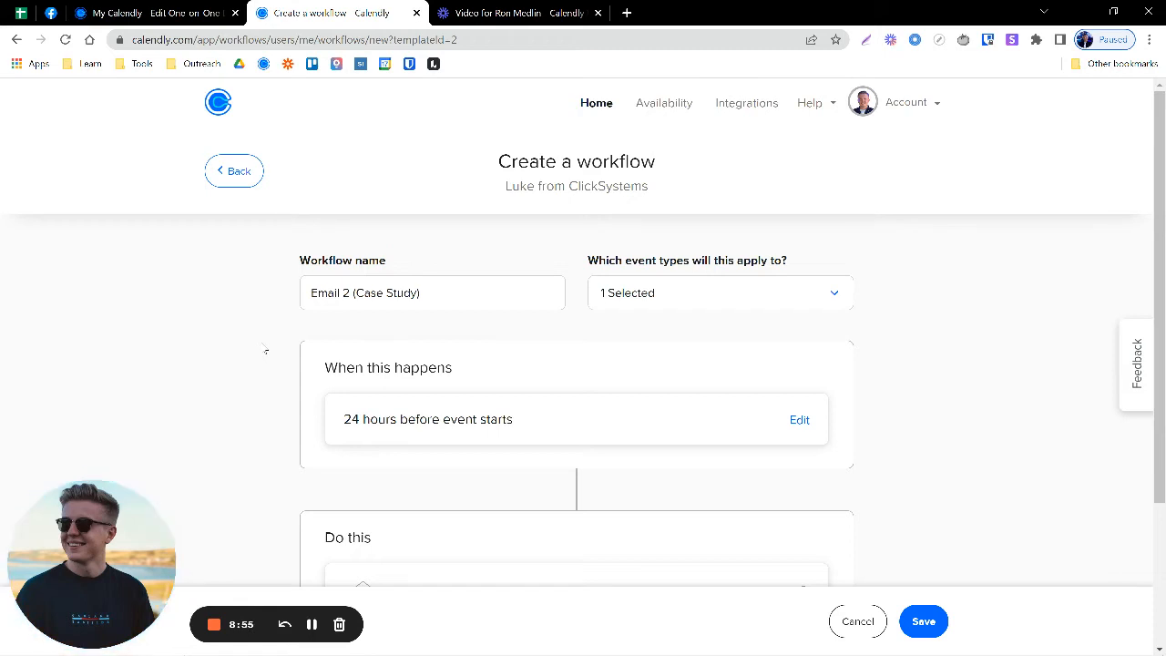
# Keep Discovery Call as the only event type the workflow applies to.
pyautogui.moveTo(352, 292); pyautogui.dragTo(422, 292)
pyautogui.click(281, 310)
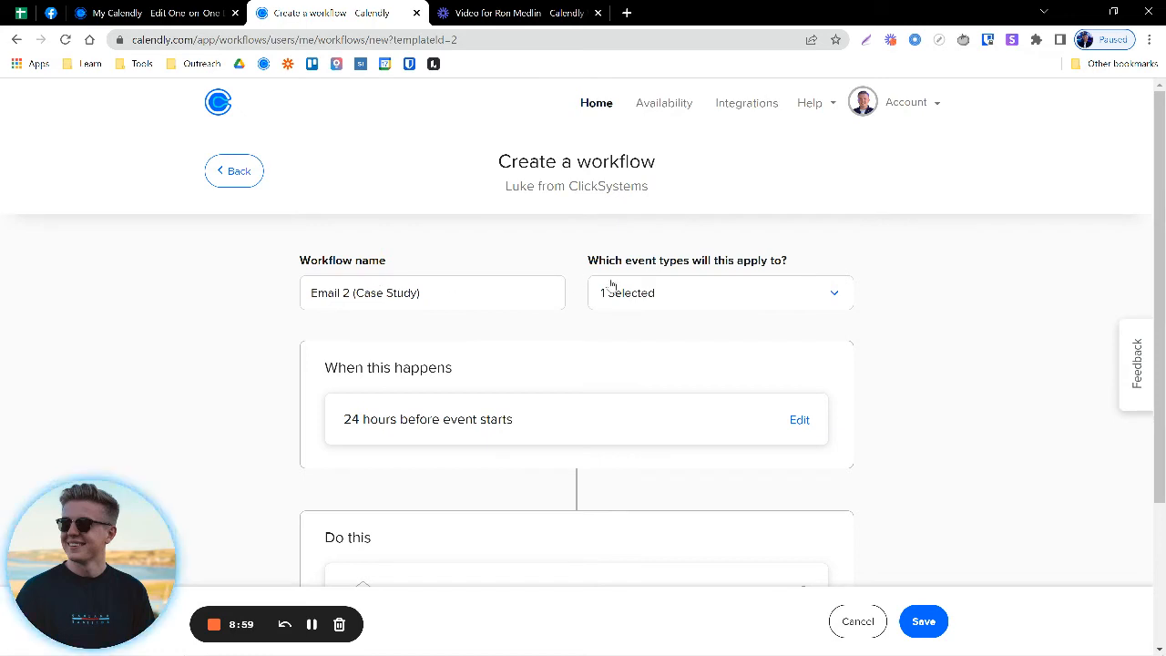
pyautogui.click(654, 292)
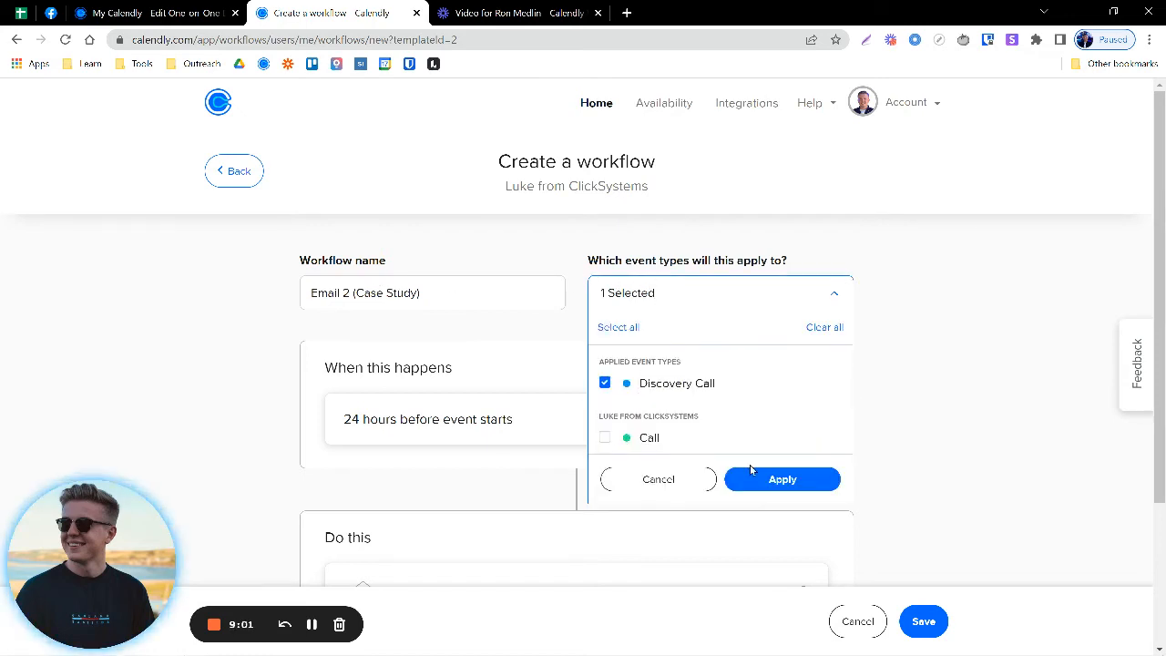
pyautogui.click(778, 484)
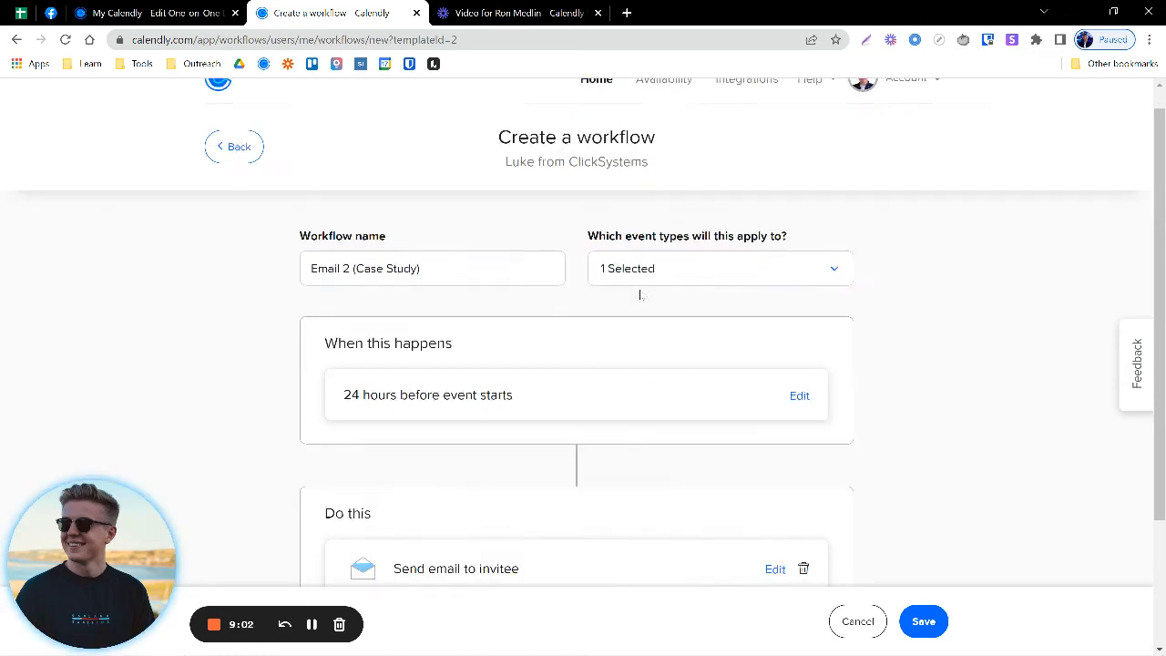
# Set the workflow's trigger to 12 hours before the event starts.
pyautogui.scroll(-1, 692, 310)
pyautogui.click(799, 329)
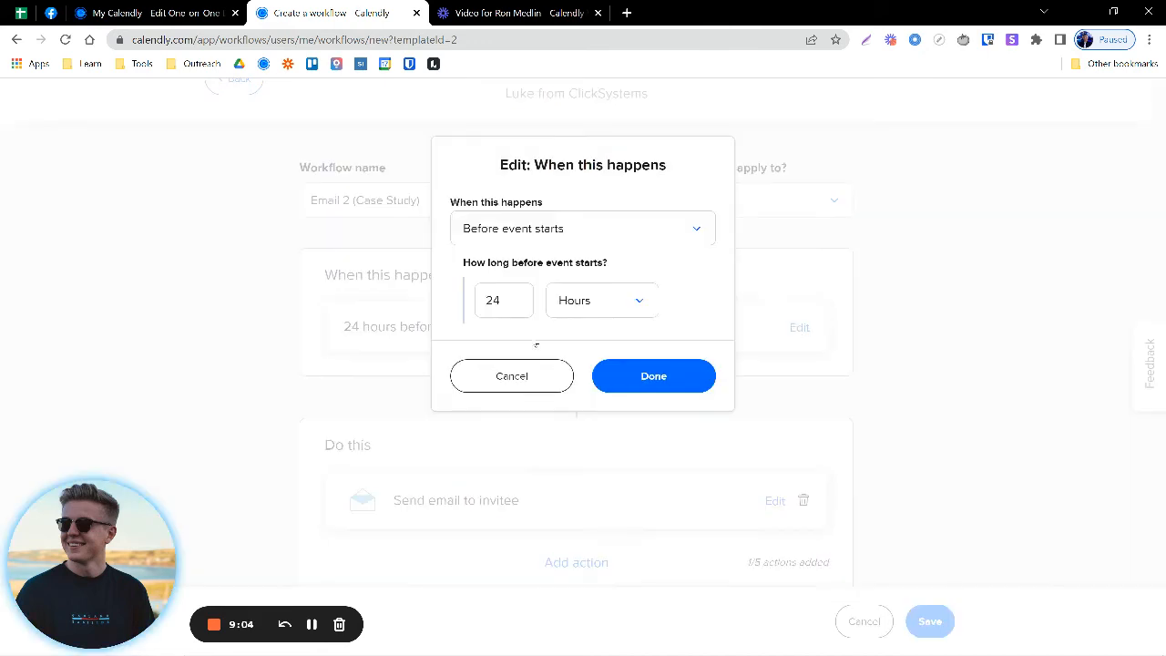
pyautogui.click(507, 306)
pyautogui.press('BackSpace')
pyautogui.press('BackSpace')
pyautogui.write('12')
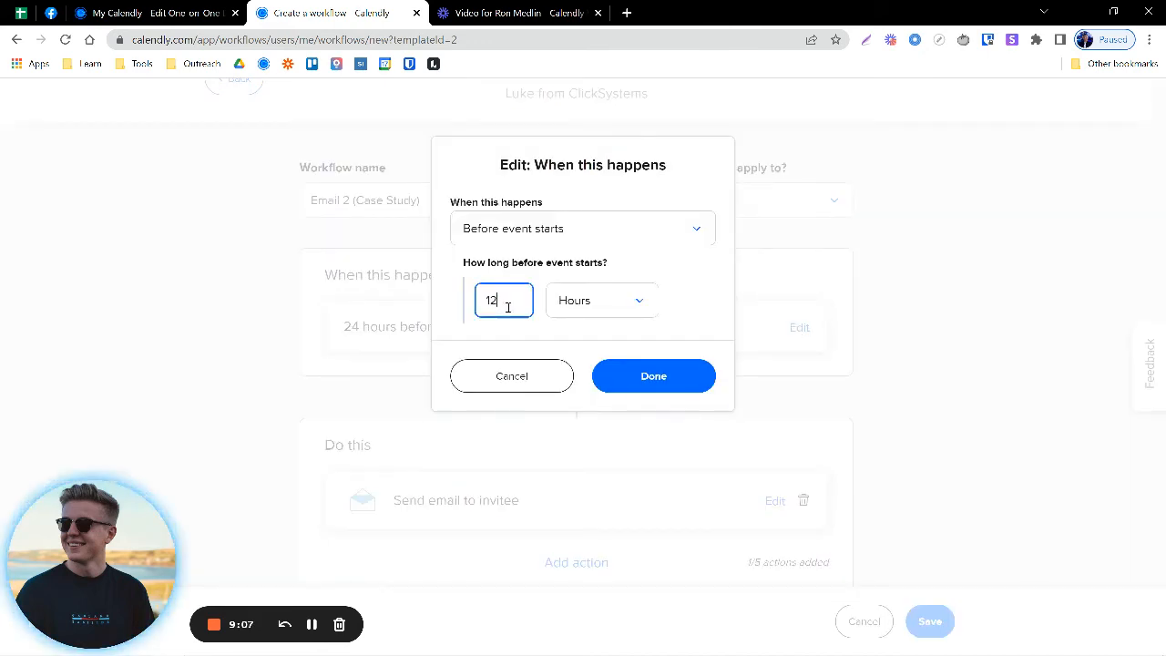
pyautogui.click(658, 386)
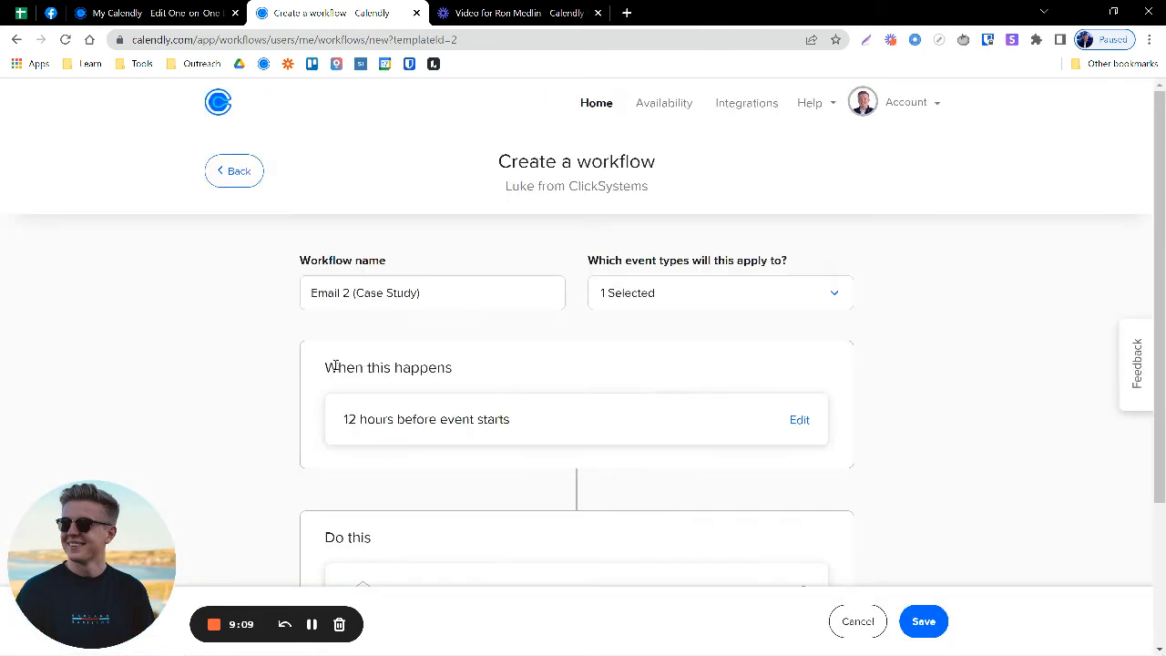
# Open the invitee email action for editing and switch its template to Custom, leaving the subject and body blank.
pyautogui.scroll(-1, 332, 364)
pyautogui.scroll(-1, 332, 364)
pyautogui.click(769, 401)
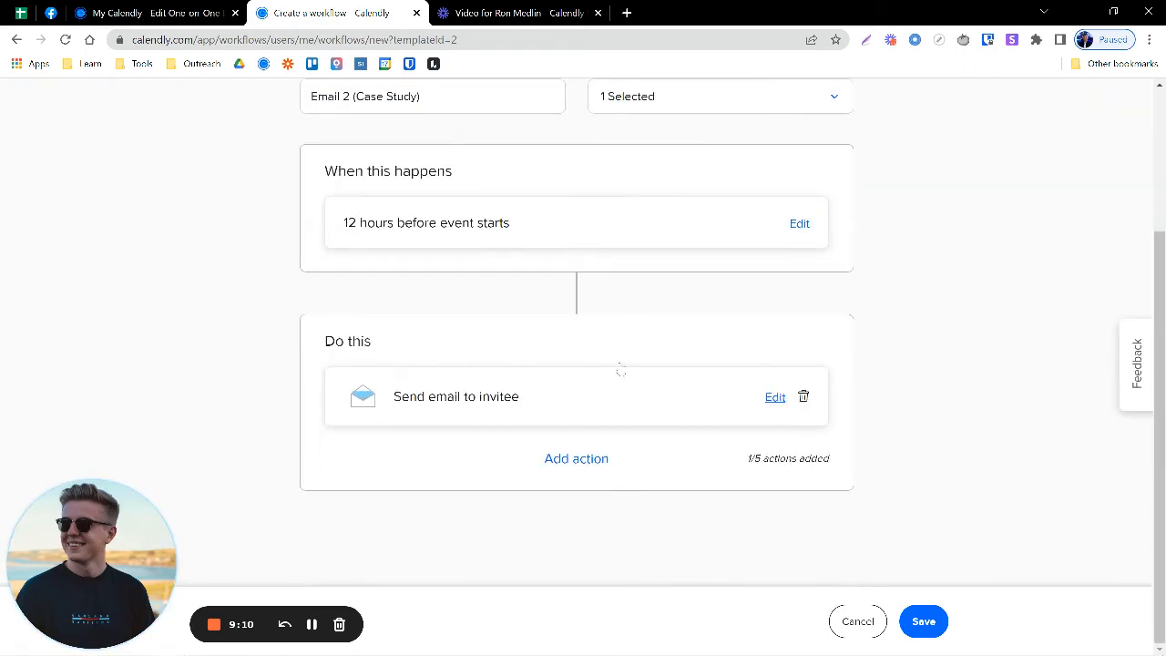
pyautogui.scroll(-1, 518, 339)
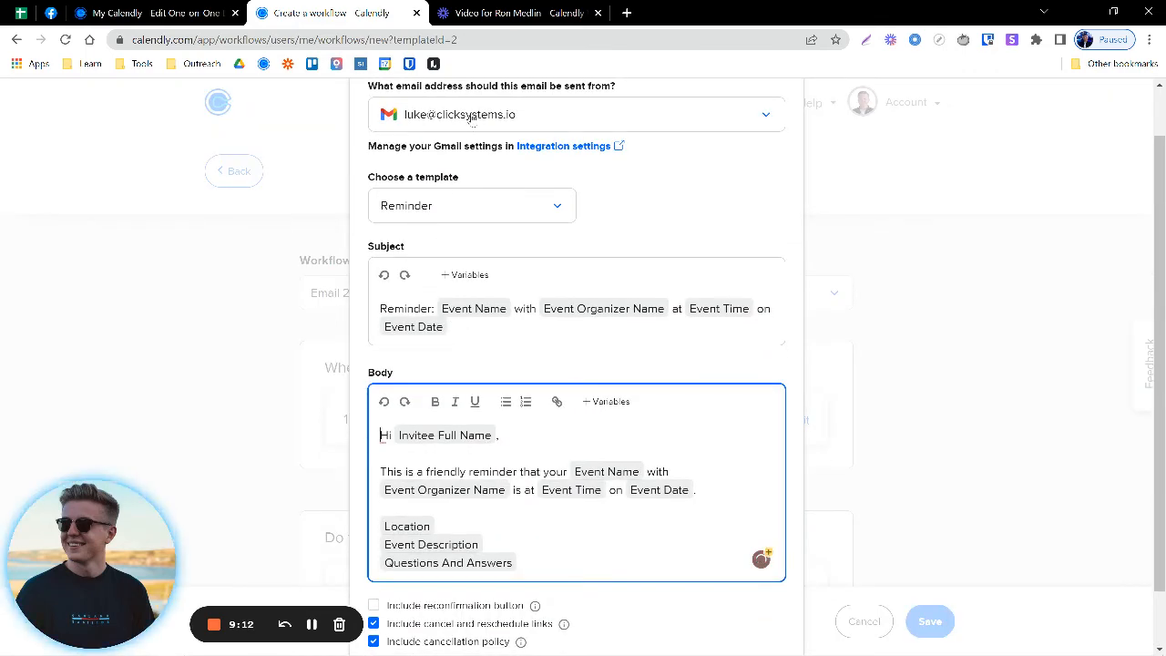
pyautogui.click(467, 121)
pyautogui.click(603, 246)
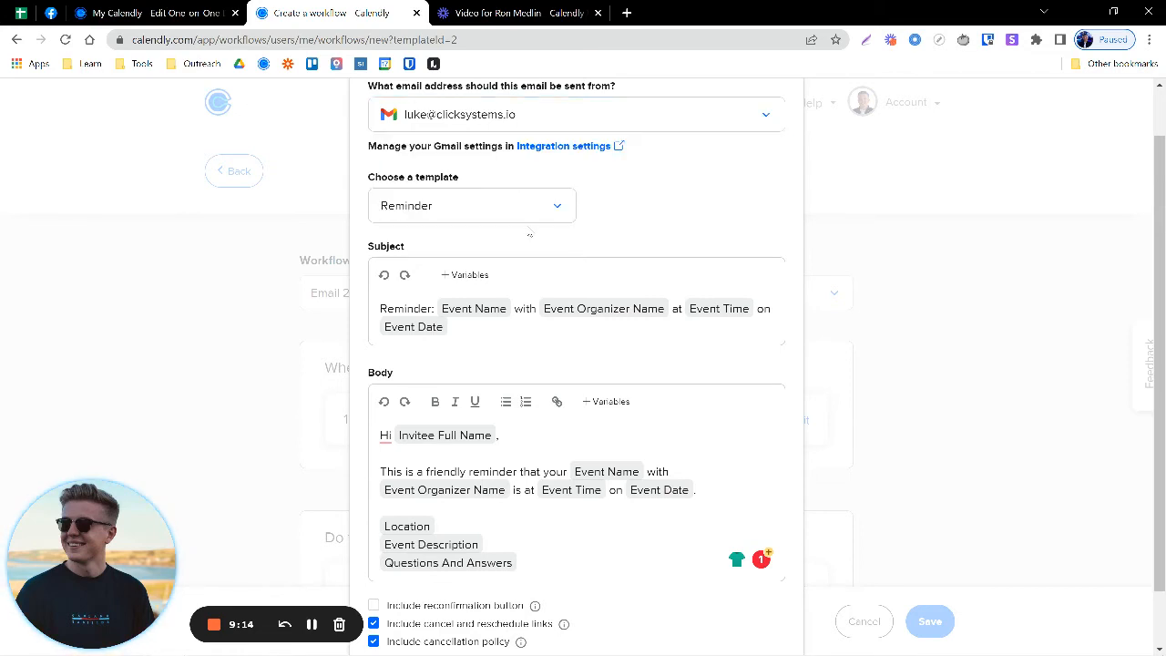
pyautogui.click(475, 215)
pyautogui.scroll(2, 415, 355)
pyautogui.click(410, 276)
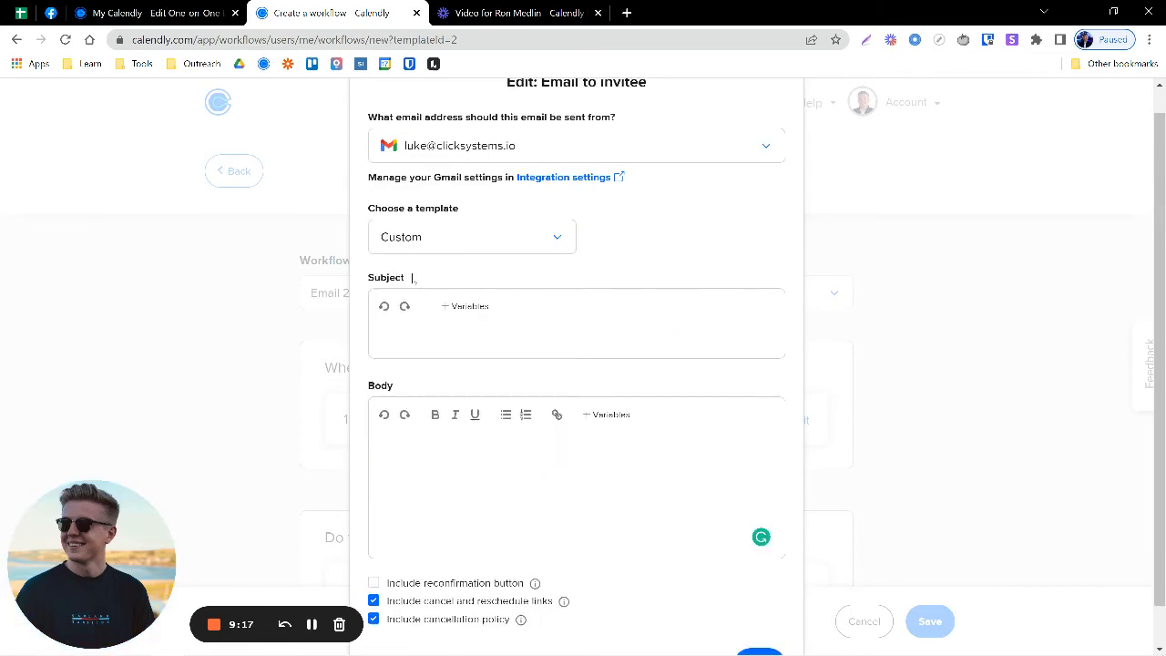
pyautogui.click(458, 328)
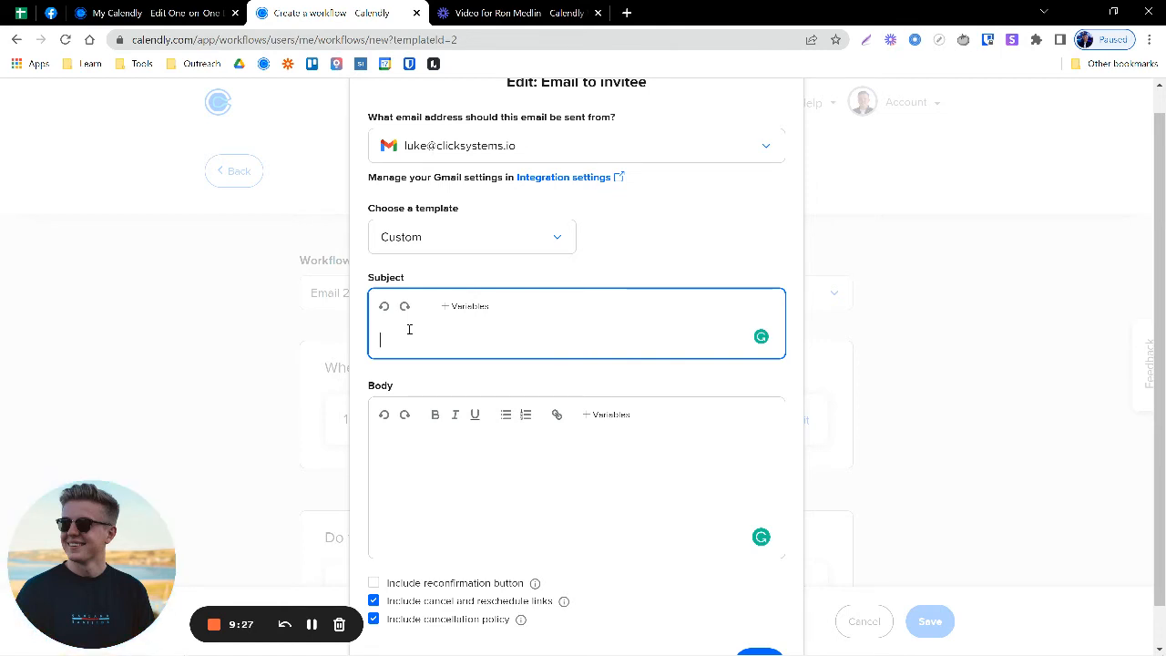
pyautogui.click(418, 441)
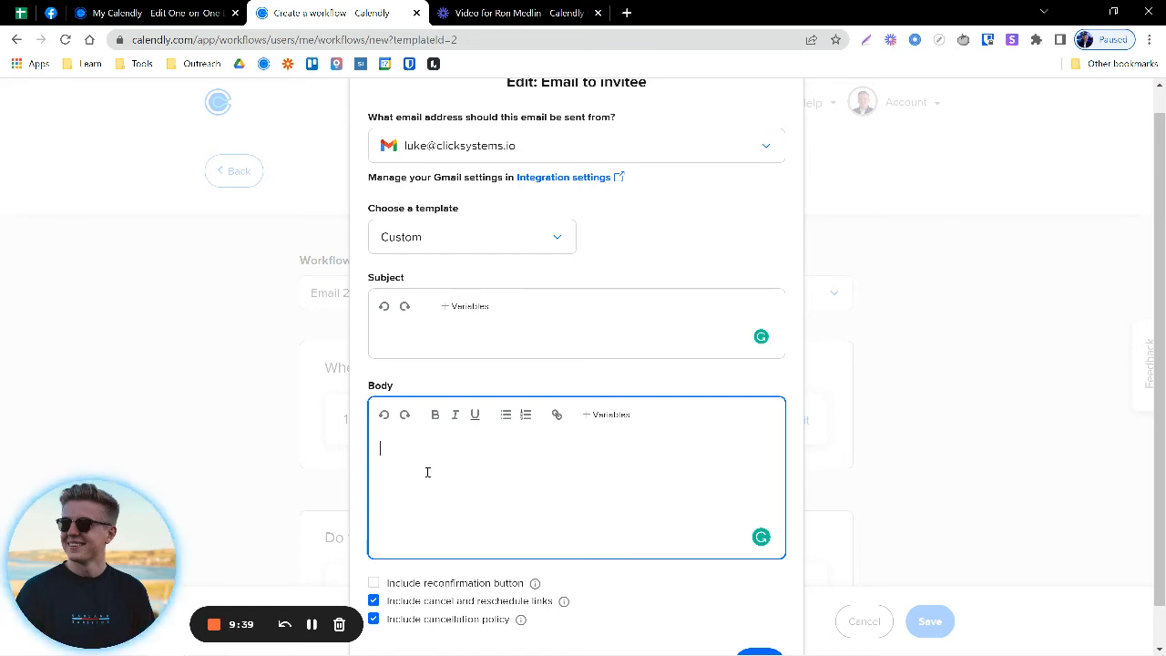
# Exclude the cancellation policy but keep the cancel and reschedule links in the invitee email, and discard the email edits.
pyautogui.scroll(-1, 427, 472)
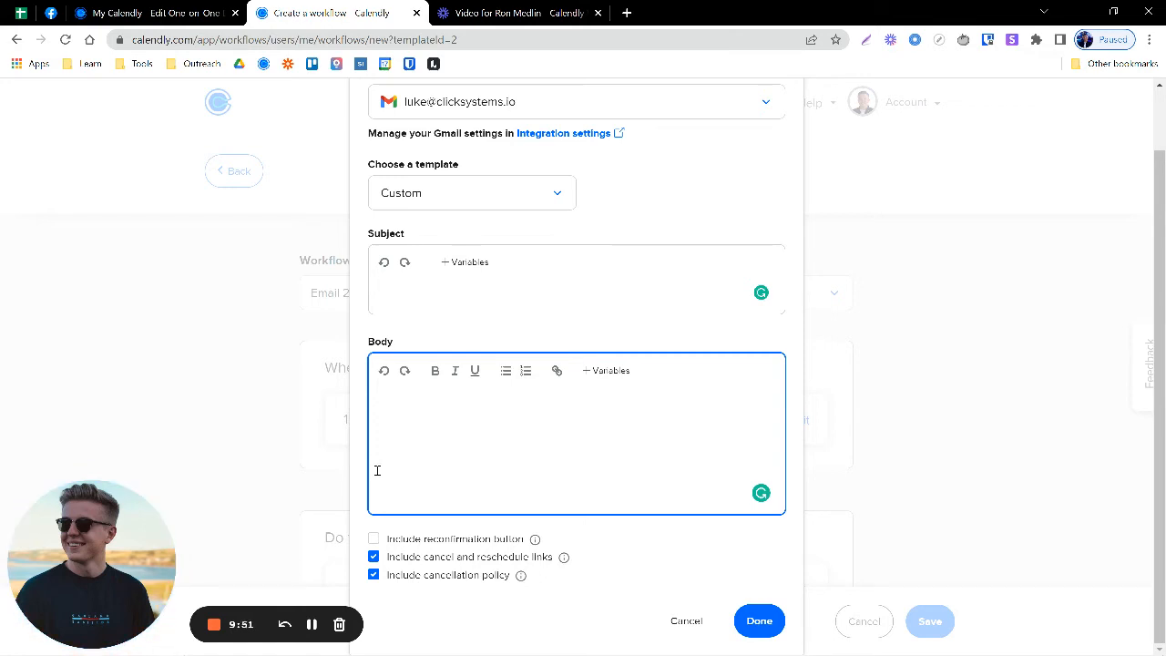
pyautogui.click(359, 445)
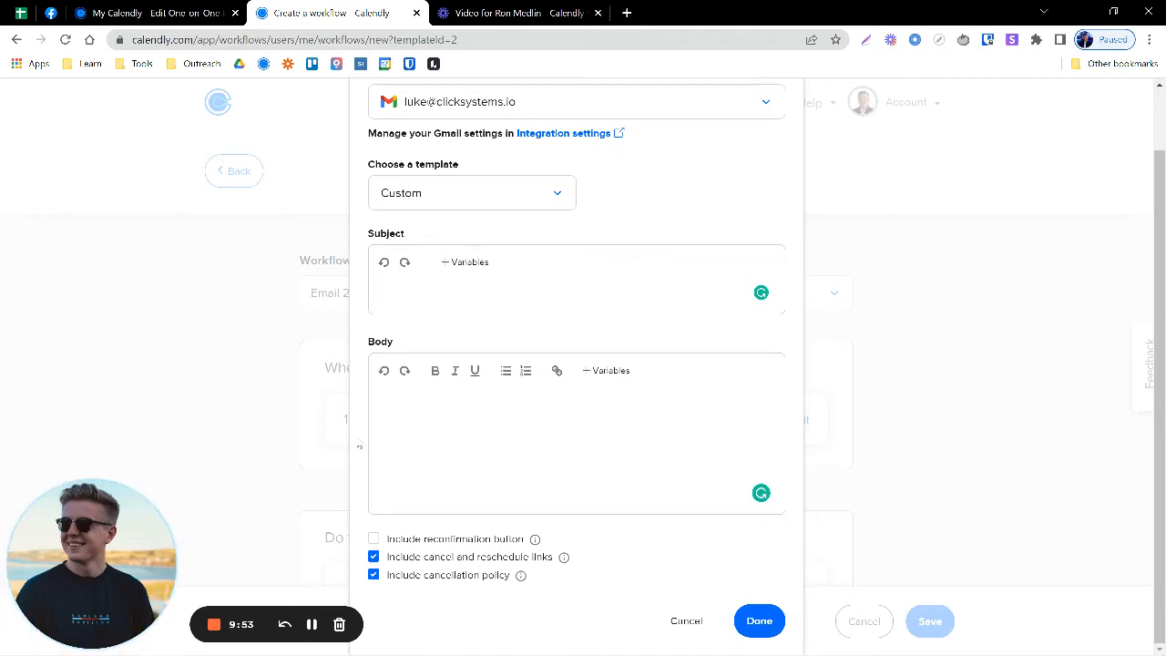
pyautogui.click(373, 576)
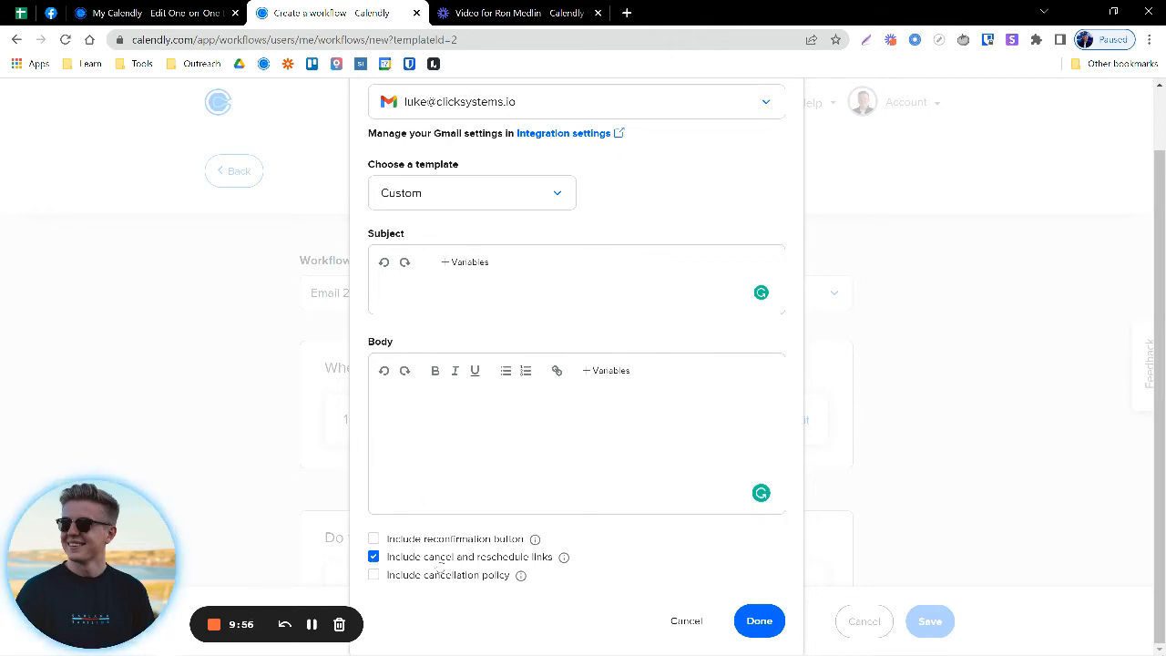
pyautogui.click(373, 556)
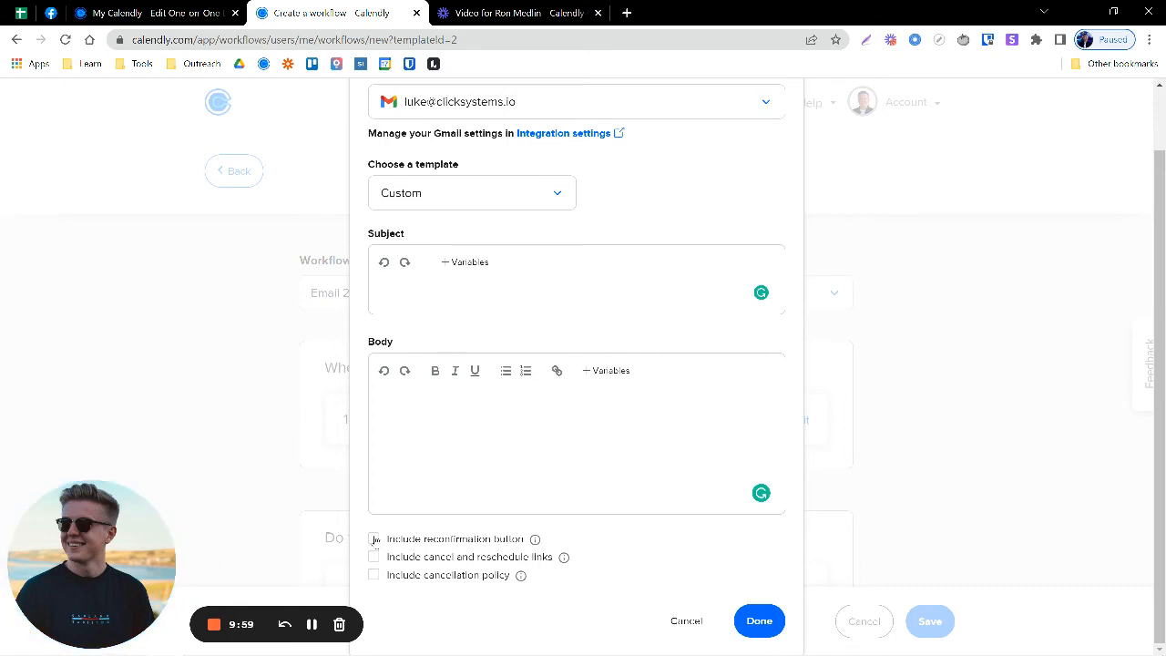
pyautogui.click(439, 458)
pyautogui.click(435, 340)
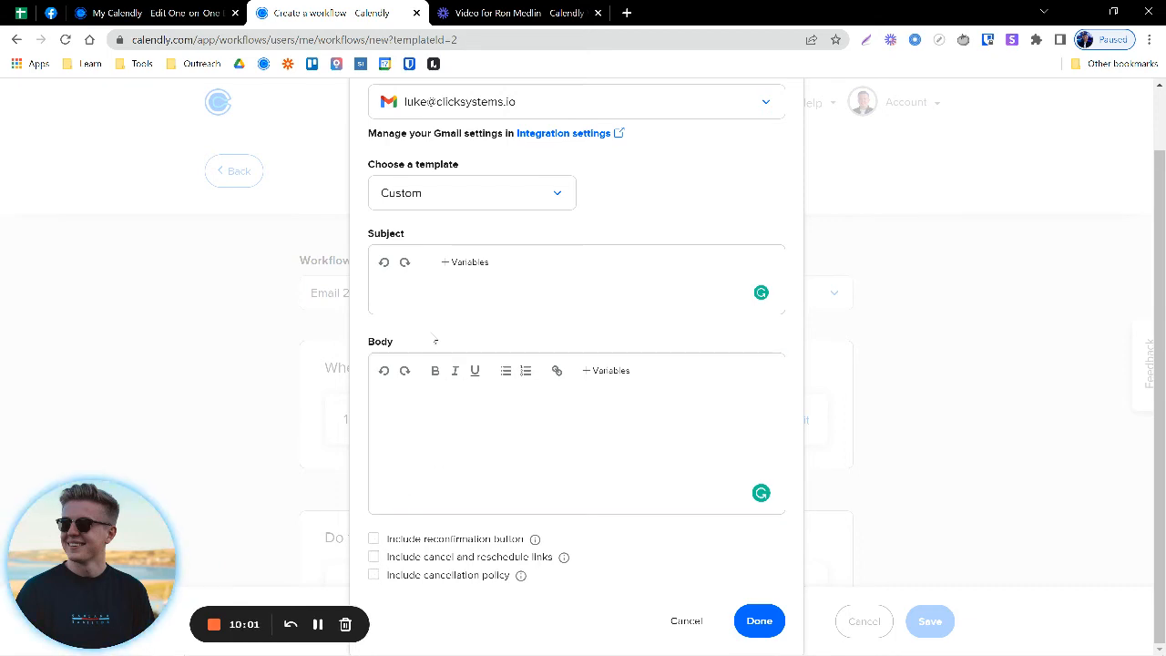
pyautogui.scroll(1, 435, 341)
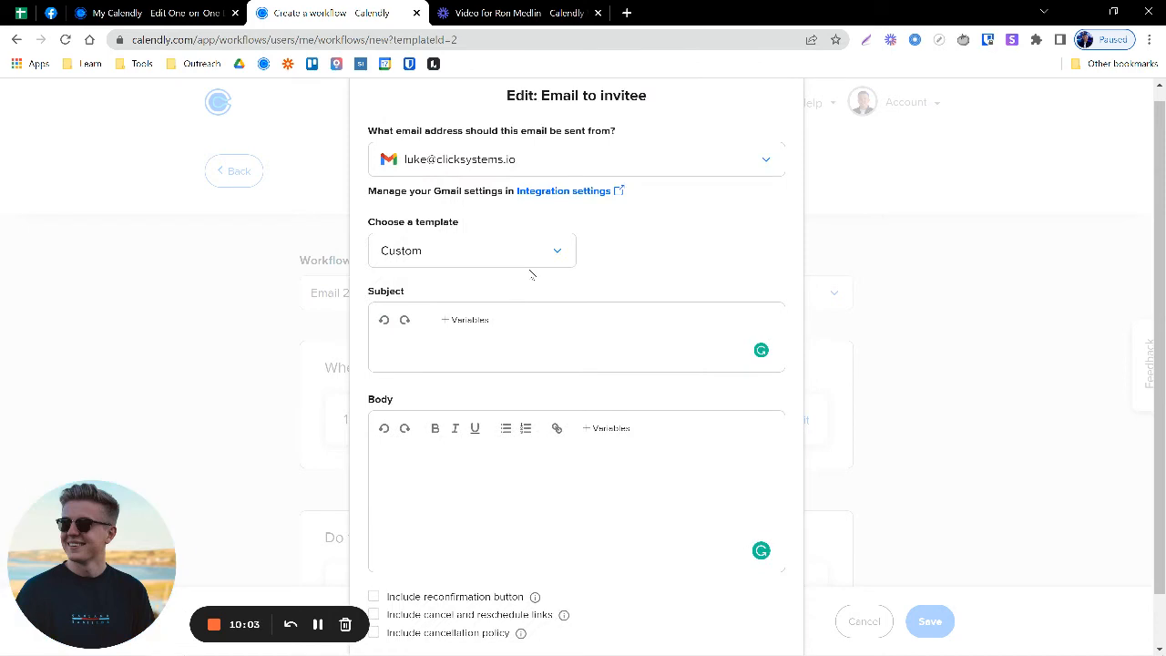
pyautogui.scroll(-1, 488, 285)
pyautogui.click(449, 292)
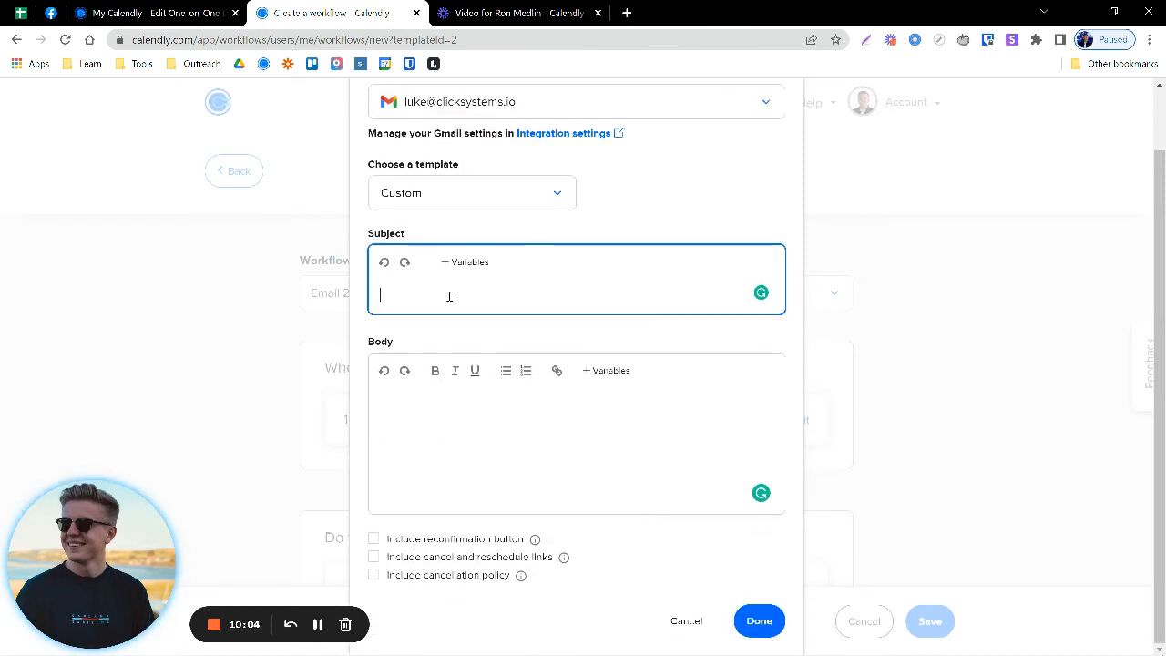
pyautogui.click(427, 336)
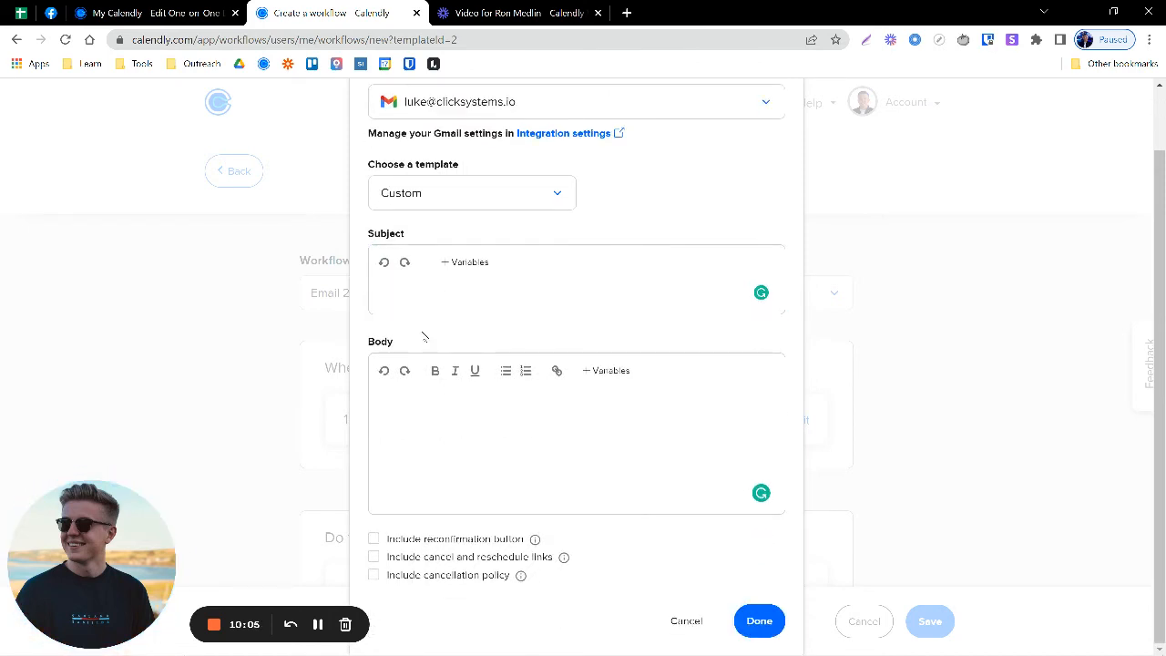
pyautogui.click(373, 556)
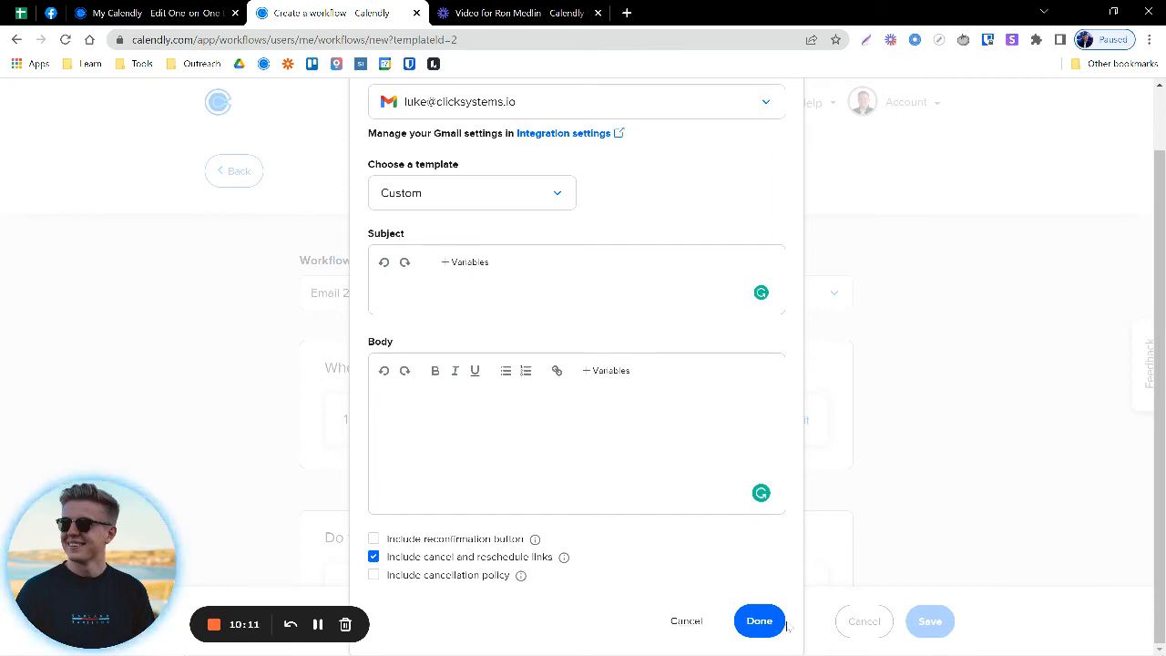
pyautogui.click(686, 621)
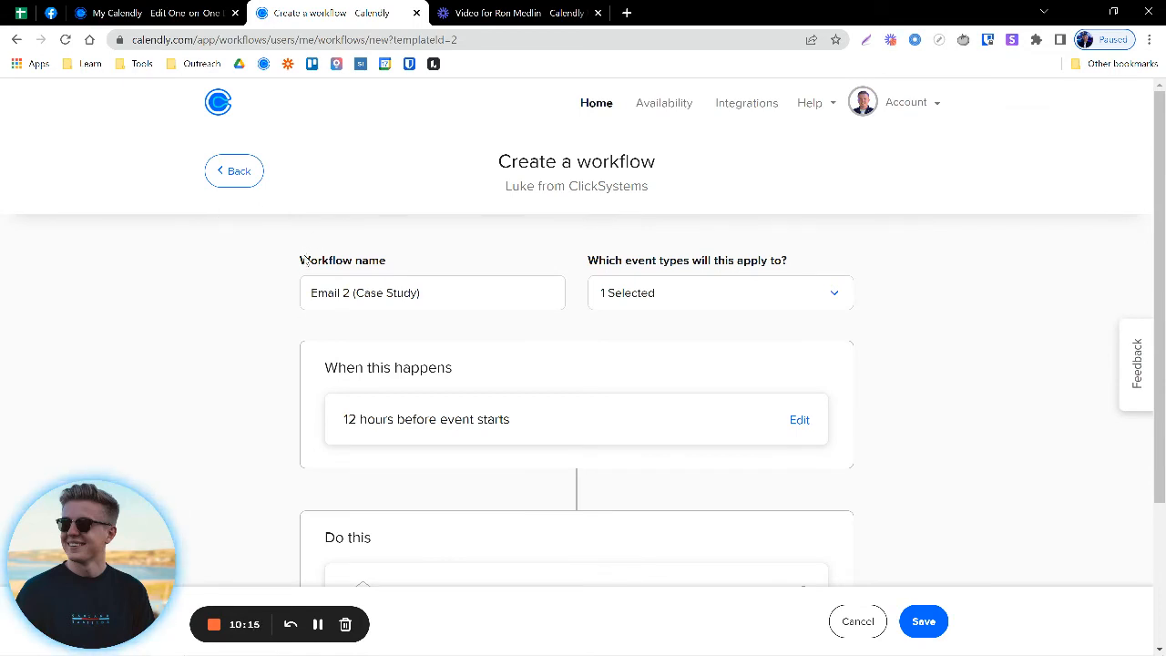
# Rename the workflow as "Email 3 (15 min reminder)".
pyautogui.click(351, 293)
pyautogui.press('BackSpace')
pyautogui.write('3')
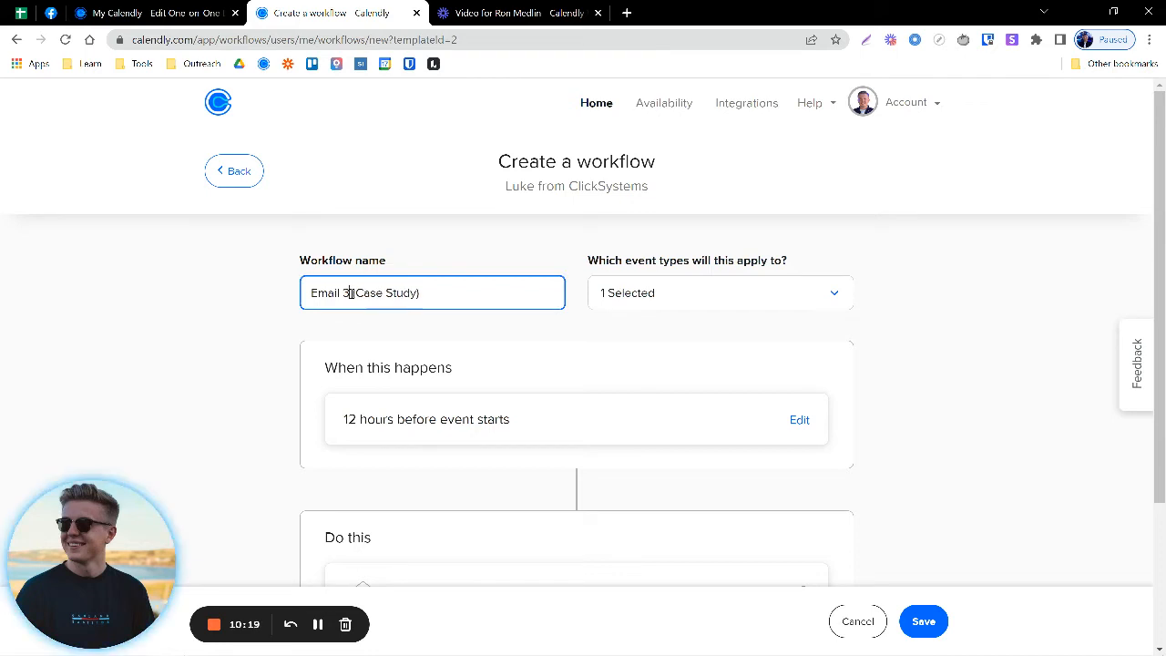
pyautogui.doubleClick(374, 296)
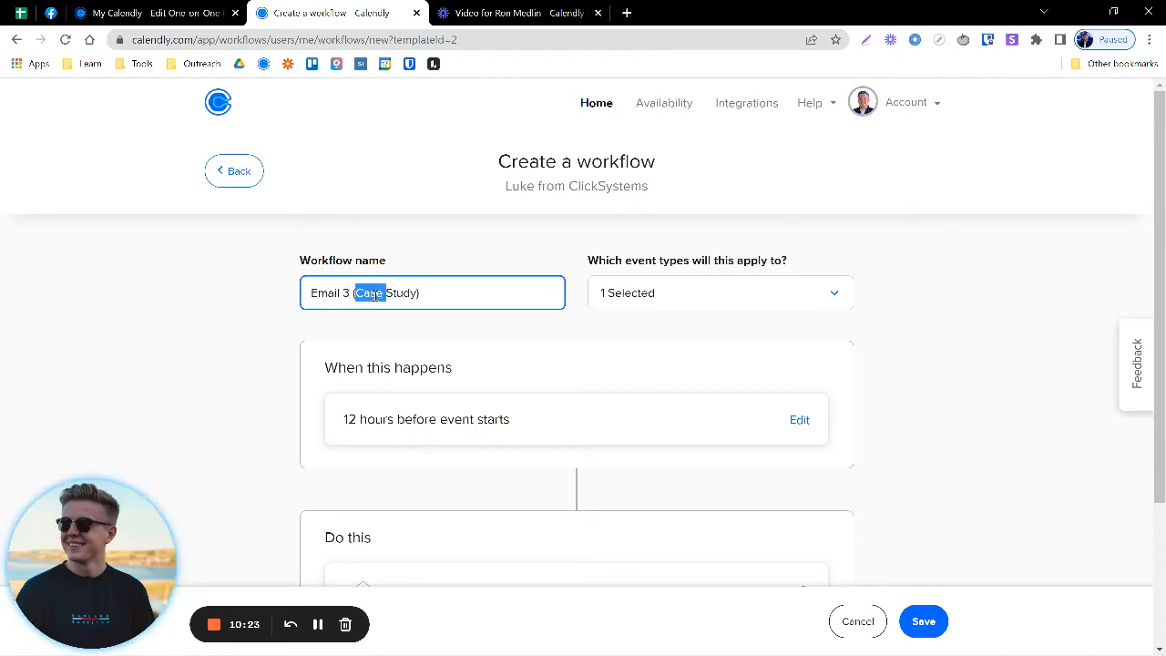
pyautogui.press('capslock')
pyautogui.write('E')
pyautogui.press('capslock')
pyautogui.write('mail')
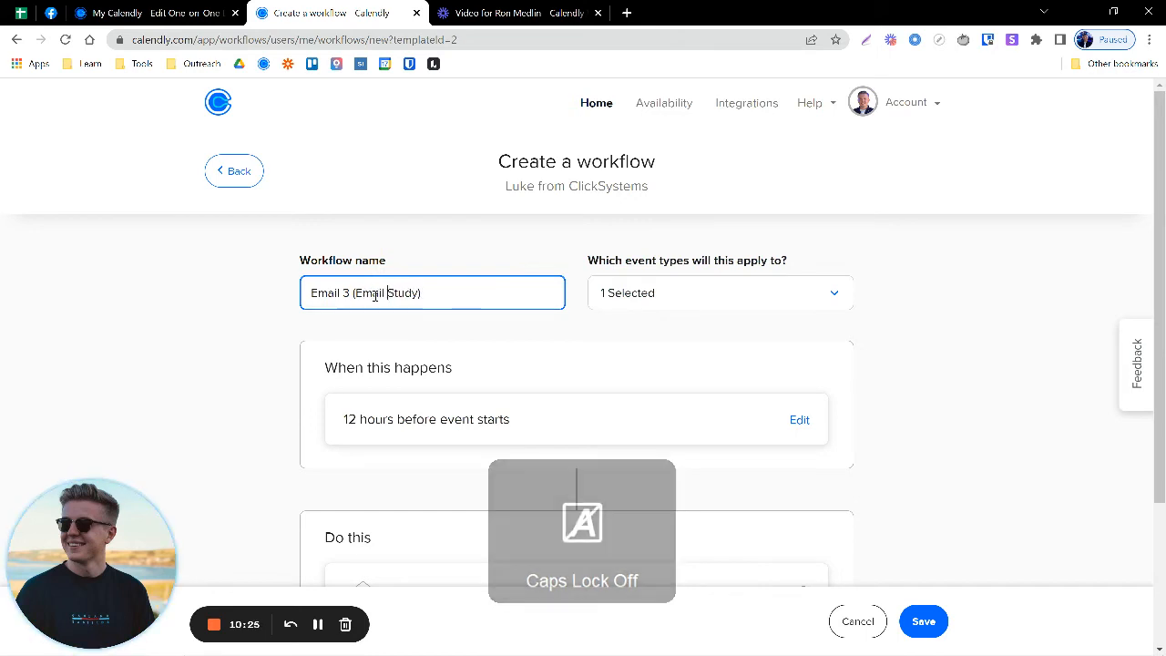
pyautogui.press('Delete')
pyautogui.press('Delete')
pyautogui.press('Delete')
pyautogui.press('Delete')
pyautogui.press('Delete')
pyautogui.press('Delete')
pyautogui.press('BackSpace')
pyautogui.press('BackSpace')
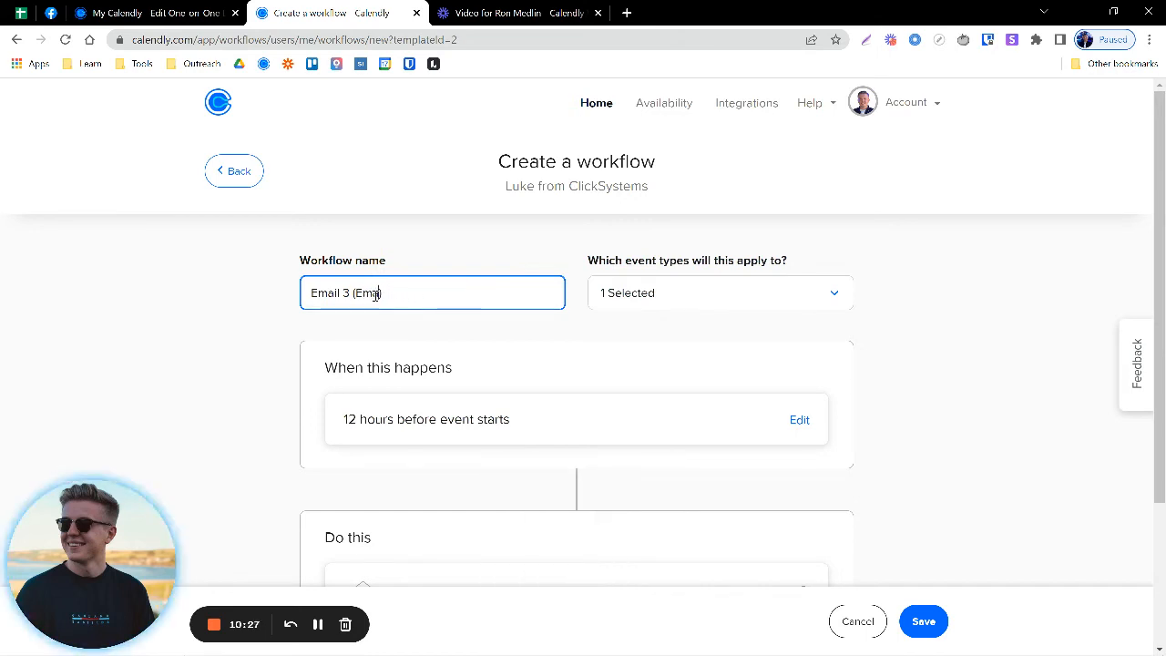
pyautogui.press('BackSpace')
pyautogui.press('BackSpace')
pyautogui.press('BackSpace')
pyautogui.write('15 min rem')
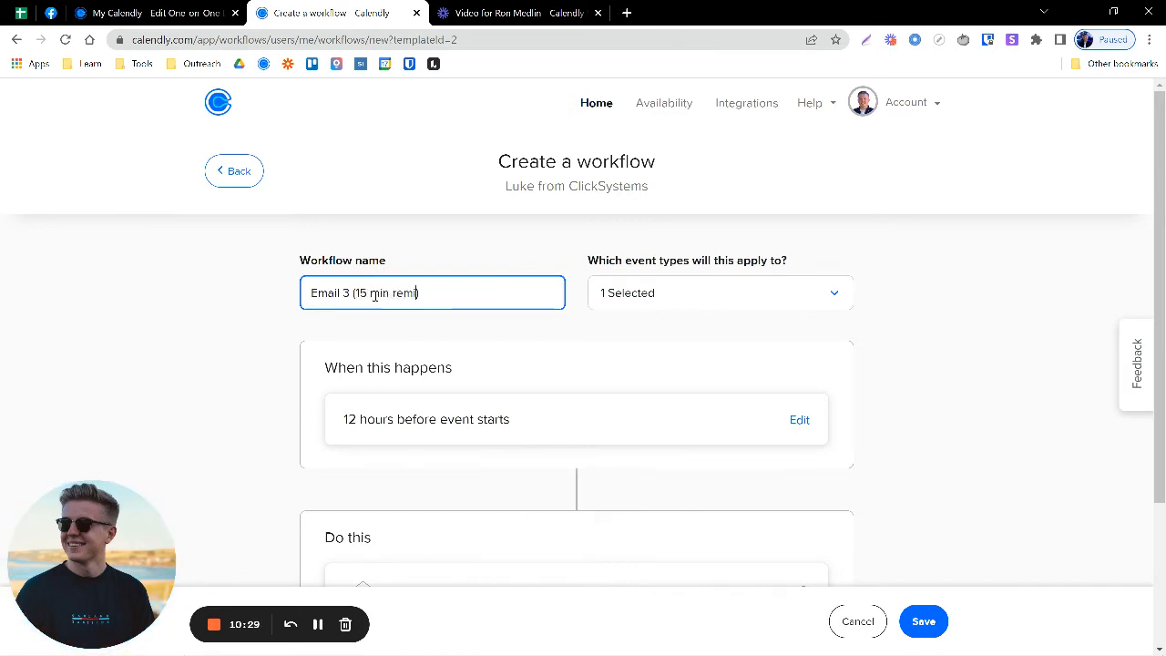
pyautogui.write('inder)')
pyautogui.click(228, 304)
# Return to the event type being edited, activate its email reminders and open the reminder email for personalizing.
pyautogui.click(191, 9)
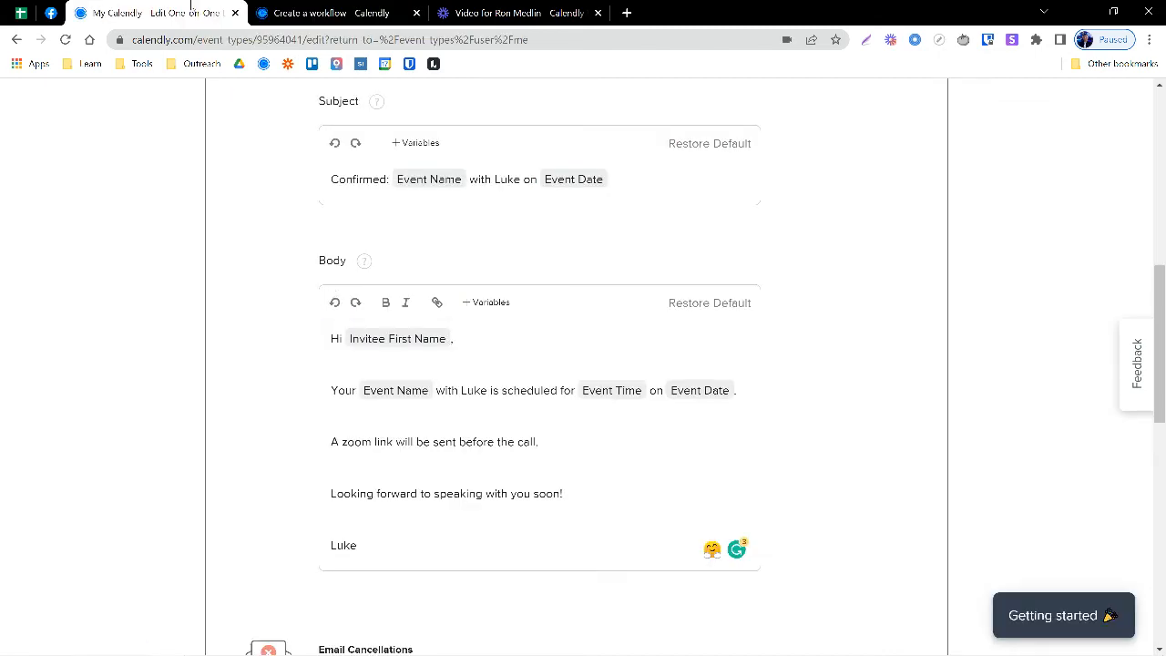
pyautogui.scroll(-4, 408, 350)
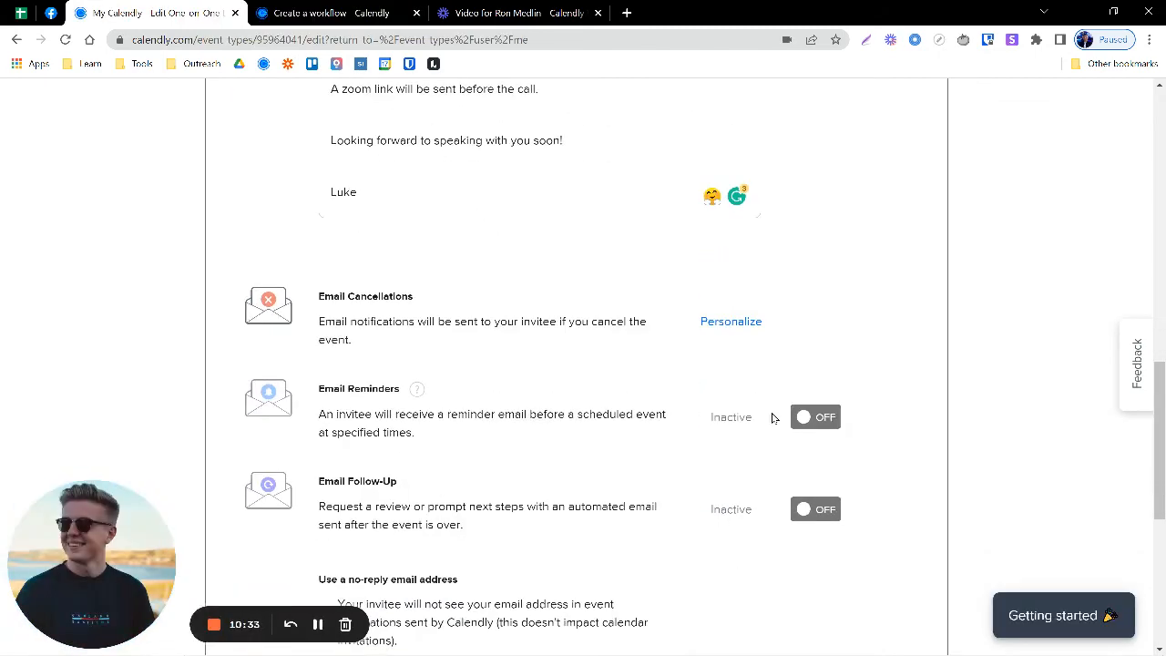
pyautogui.click(813, 417)
pyautogui.scroll(-1, 783, 383)
pyautogui.click(742, 305)
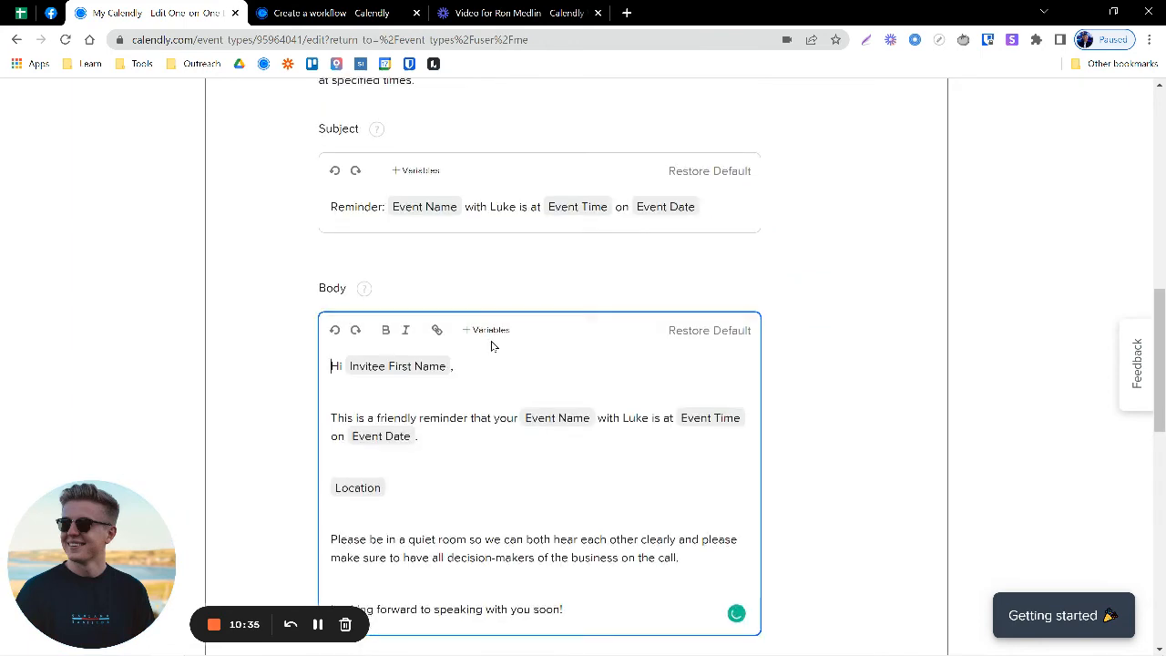
# Set the 30-minute email reminder to 15 minutes before the event and delete the 24-hour and 3-hour reminders.
pyautogui.scroll(-4, 491, 344)
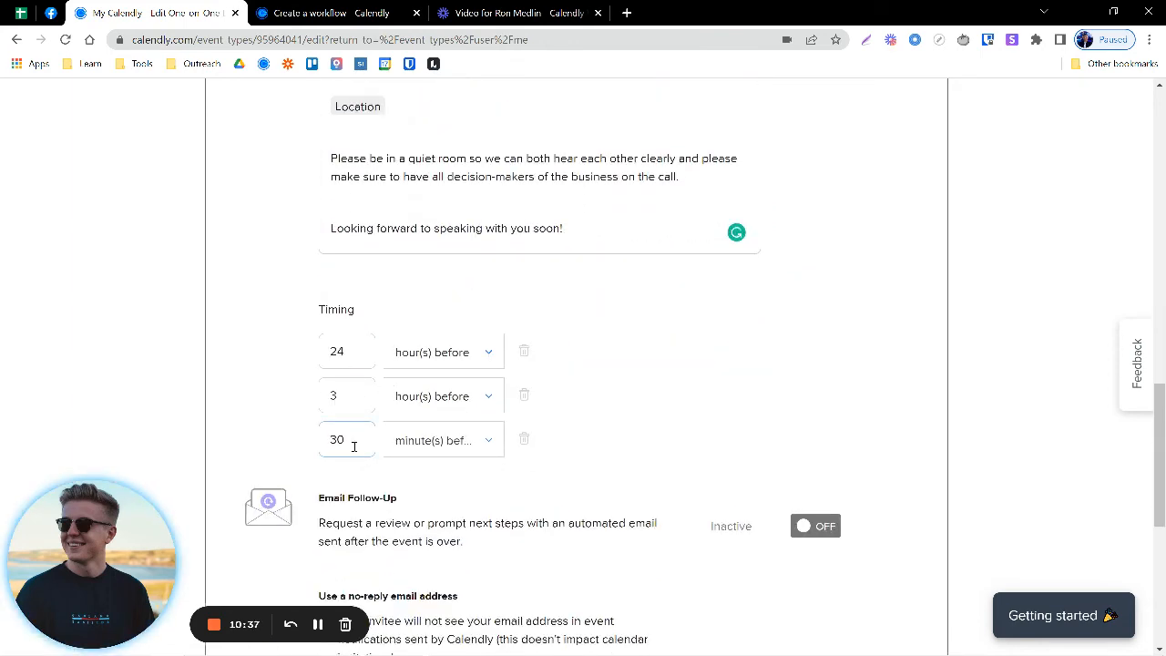
pyautogui.press('BackSpace')
pyautogui.press('BackSpace')
pyautogui.write('15')
pyautogui.click(525, 352)
pyautogui.click(526, 352)
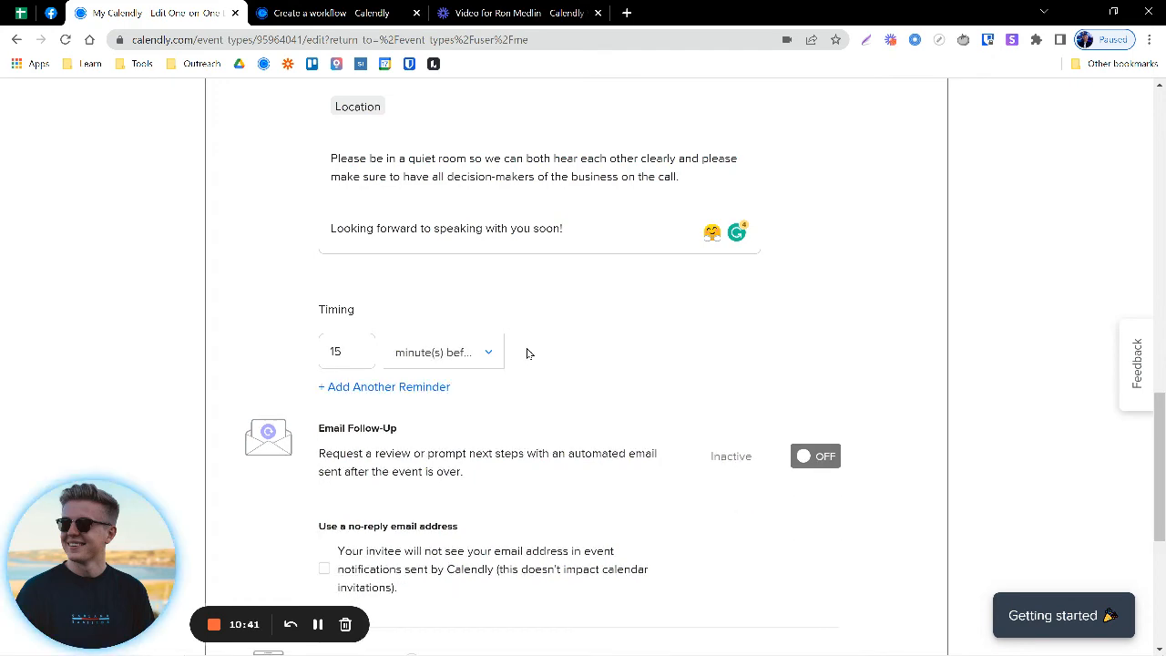
pyautogui.scroll(3, 513, 361)
pyautogui.scroll(-2, 379, 346)
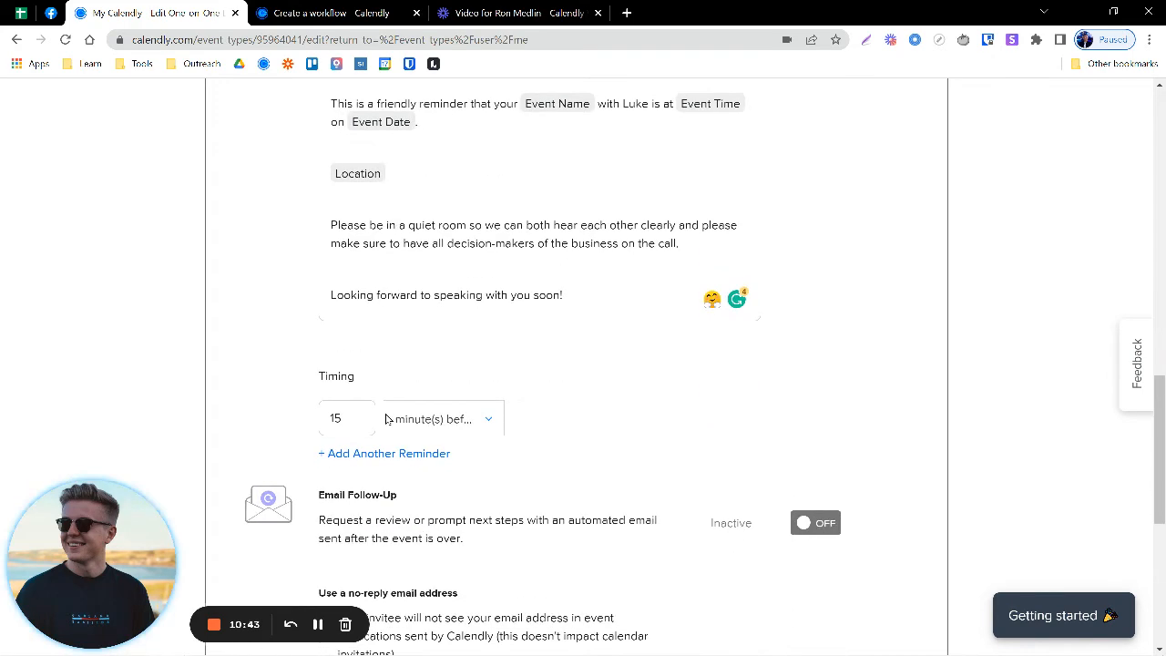
# Return to the workflow being created and set its trigger to 15 minutes before the event starts.
pyautogui.click(369, 7)
pyautogui.scroll(-1, 416, 365)
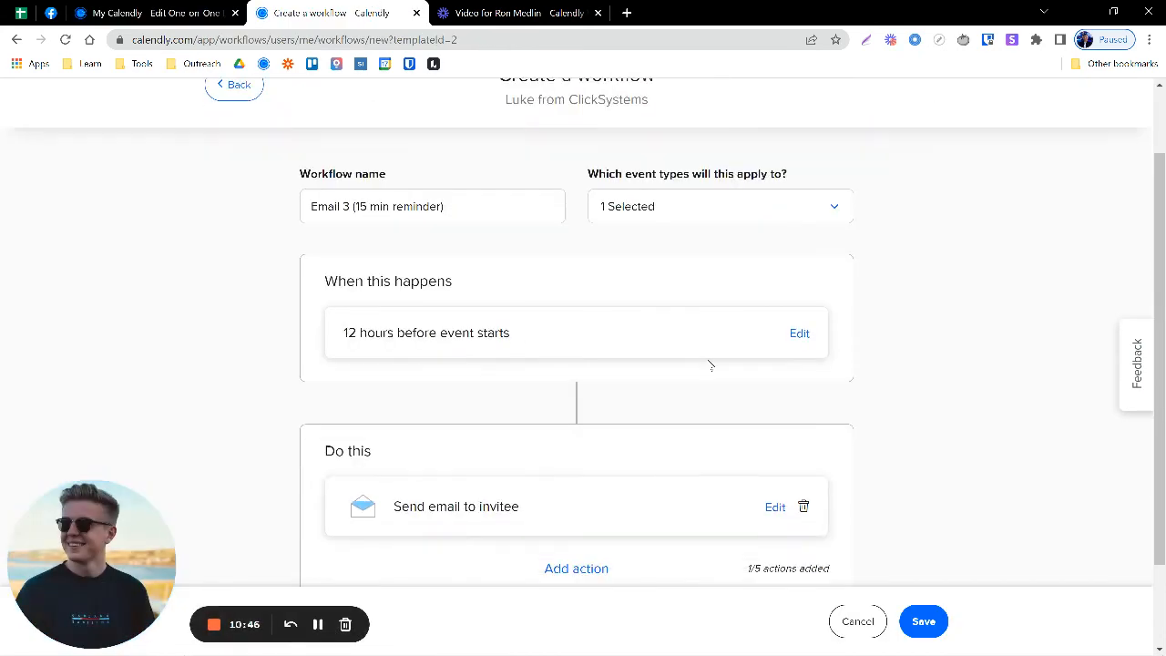
pyautogui.click(800, 333)
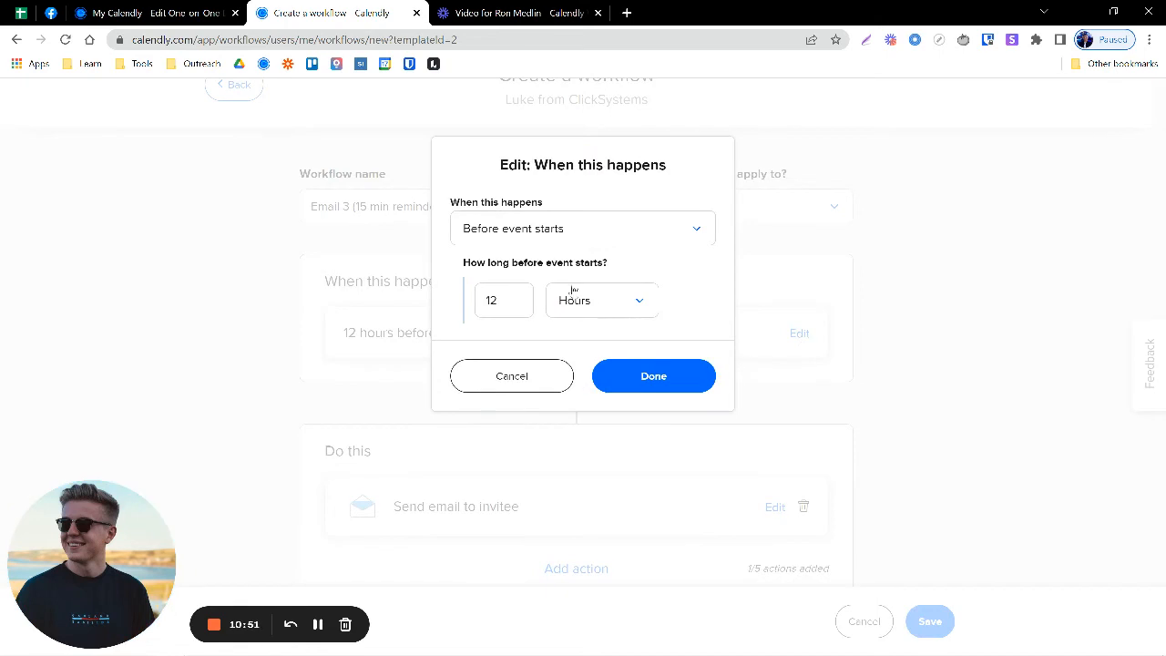
pyautogui.click(516, 293)
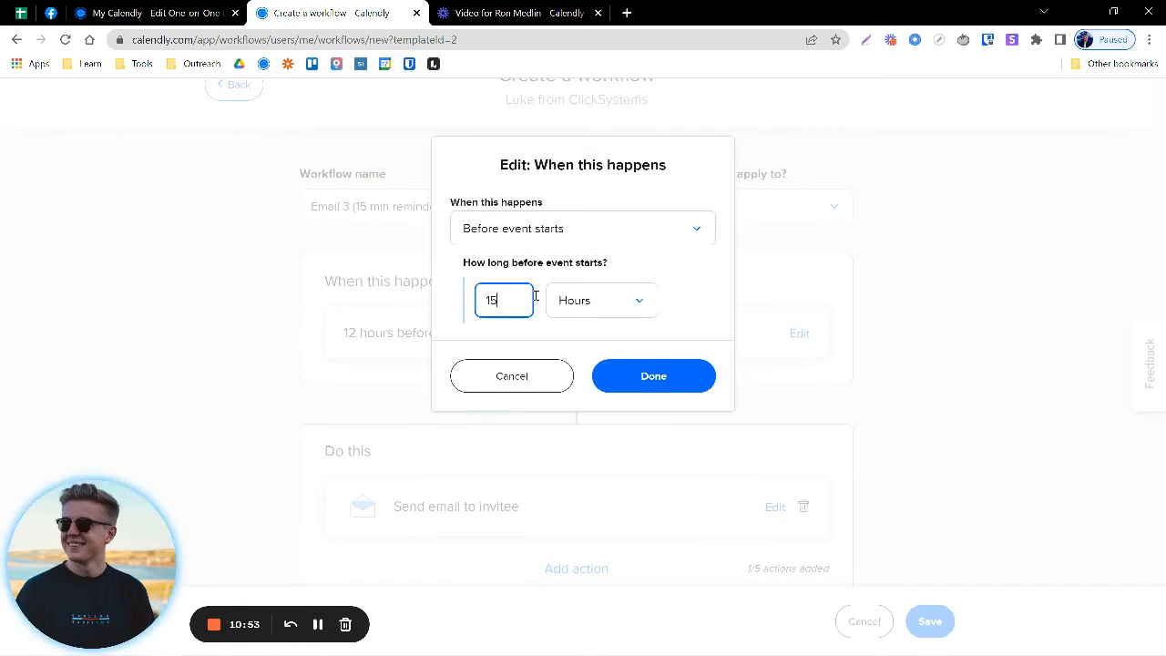
pyautogui.click(596, 301)
pyautogui.click(577, 411)
pyautogui.click(653, 376)
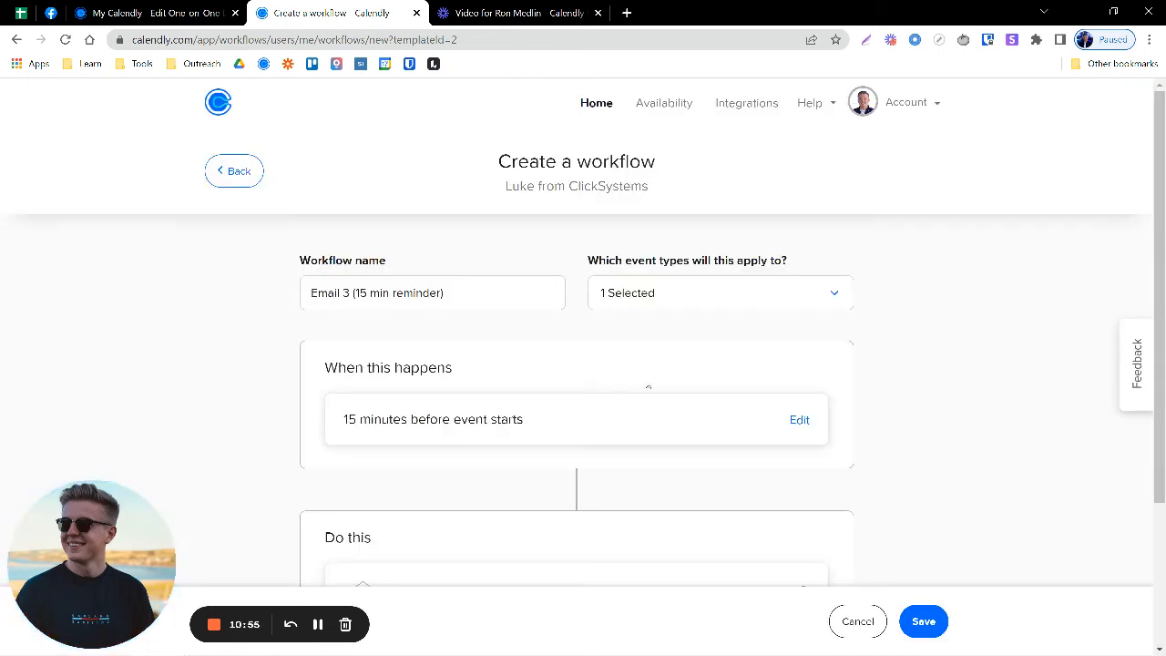
pyautogui.scroll(-3, 684, 455)
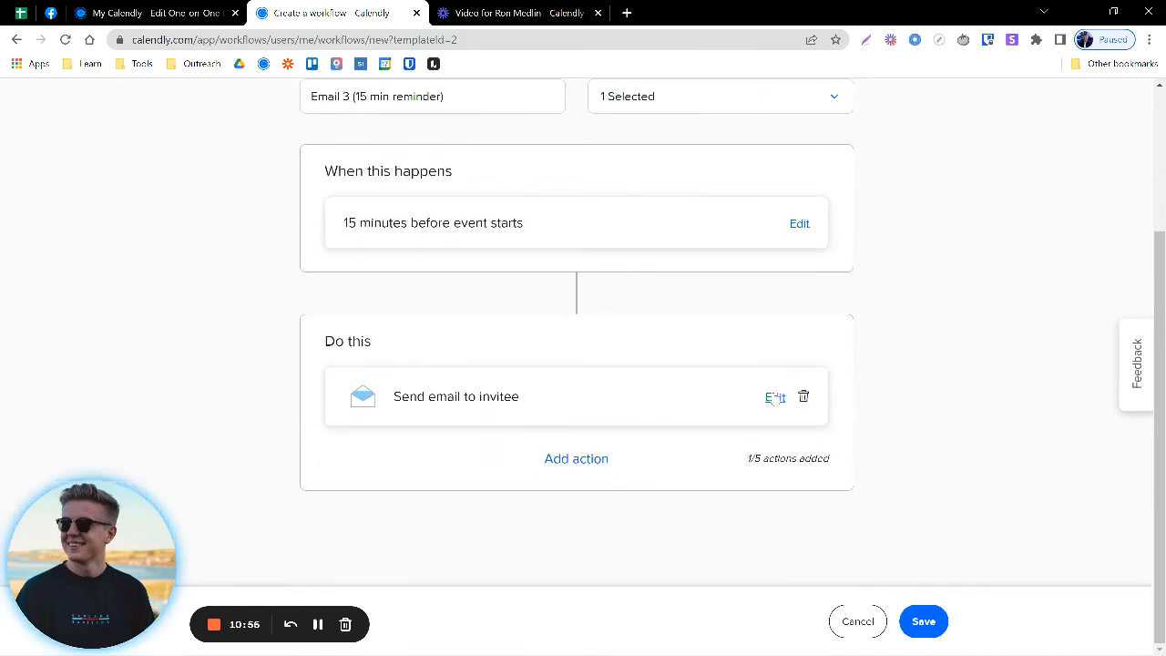
# Try removing the cancellation policy from the workflow's reminder email to the invitee, and discard the email edits.
pyautogui.click(773, 398)
pyautogui.click(407, 264)
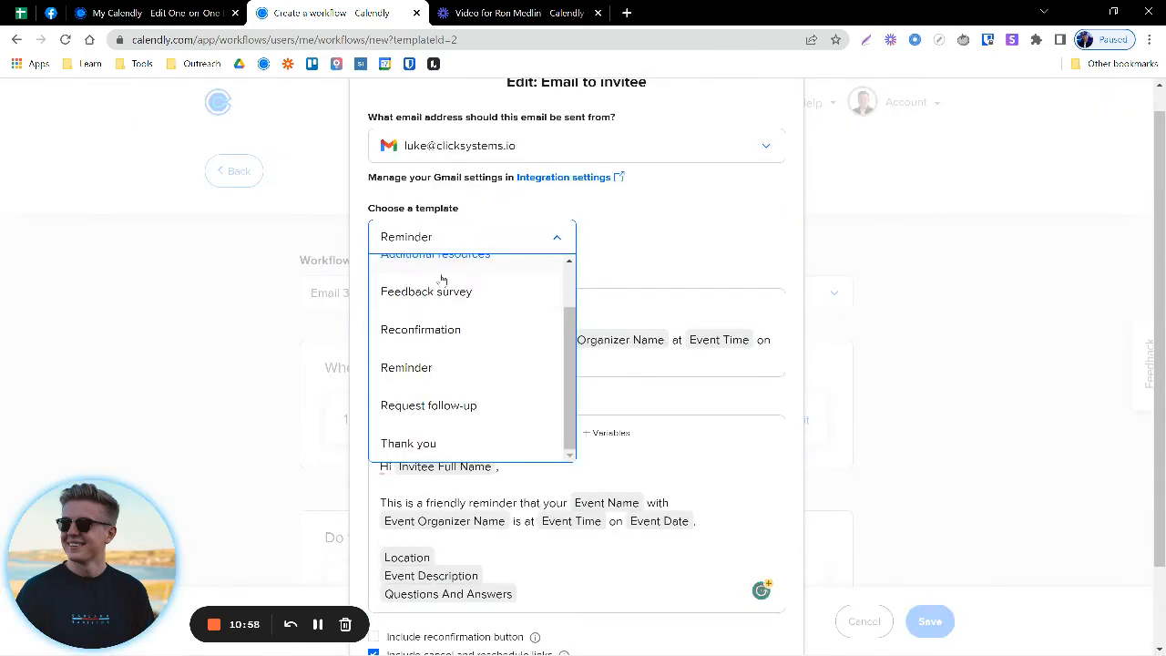
pyautogui.scroll(-2, 553, 313)
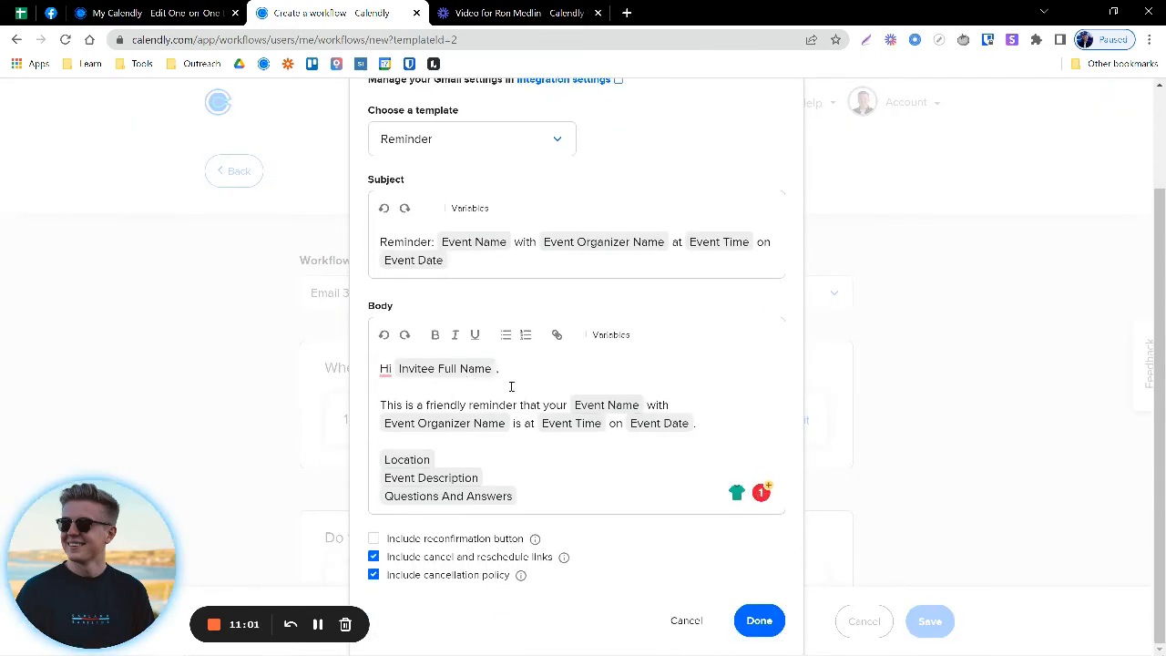
pyautogui.click(417, 386)
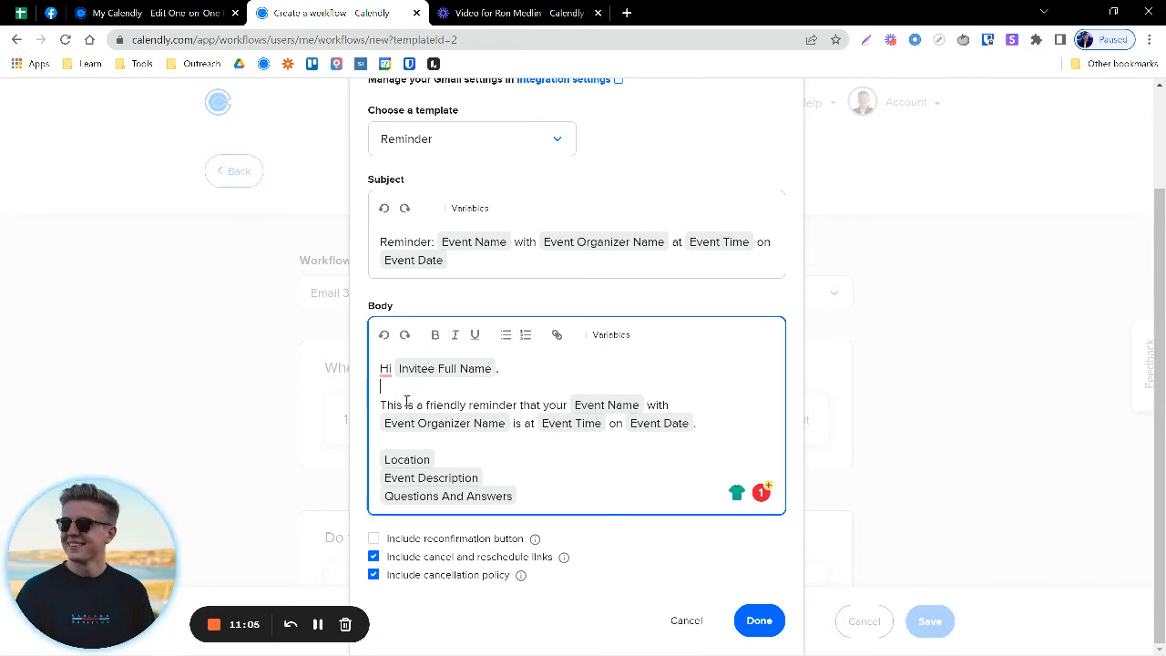
pyautogui.doubleClick(380, 460)
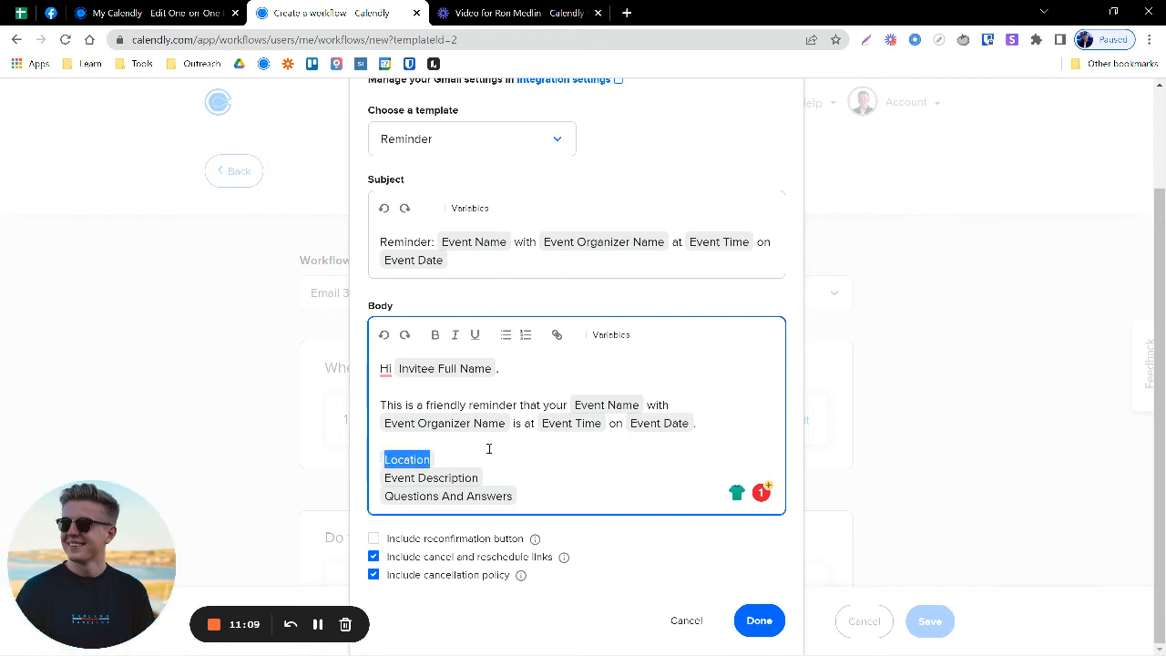
pyautogui.click(374, 575)
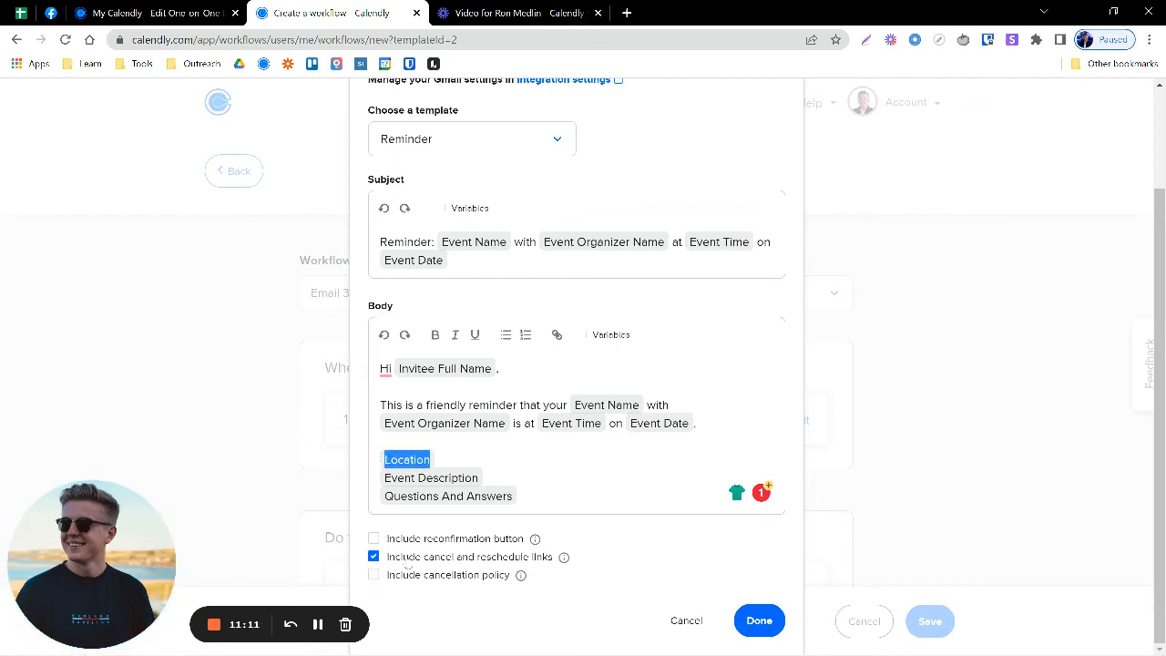
pyautogui.click(689, 620)
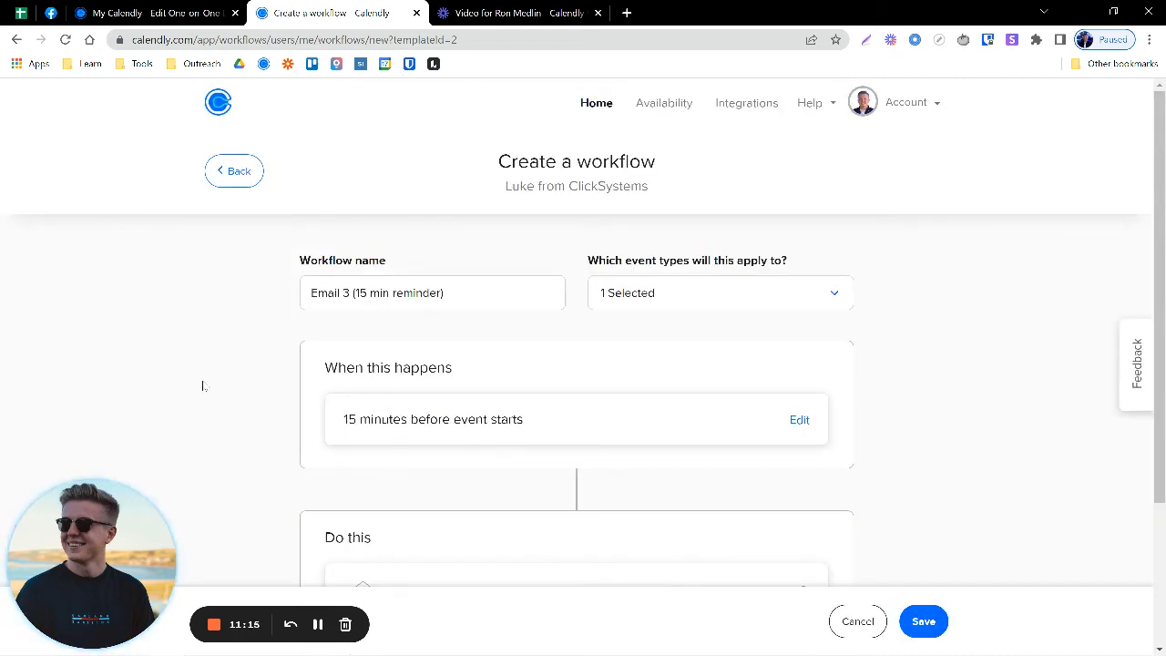
# Rename the workflow as "Email 4 (Testimonails)".
pyautogui.click(353, 292)
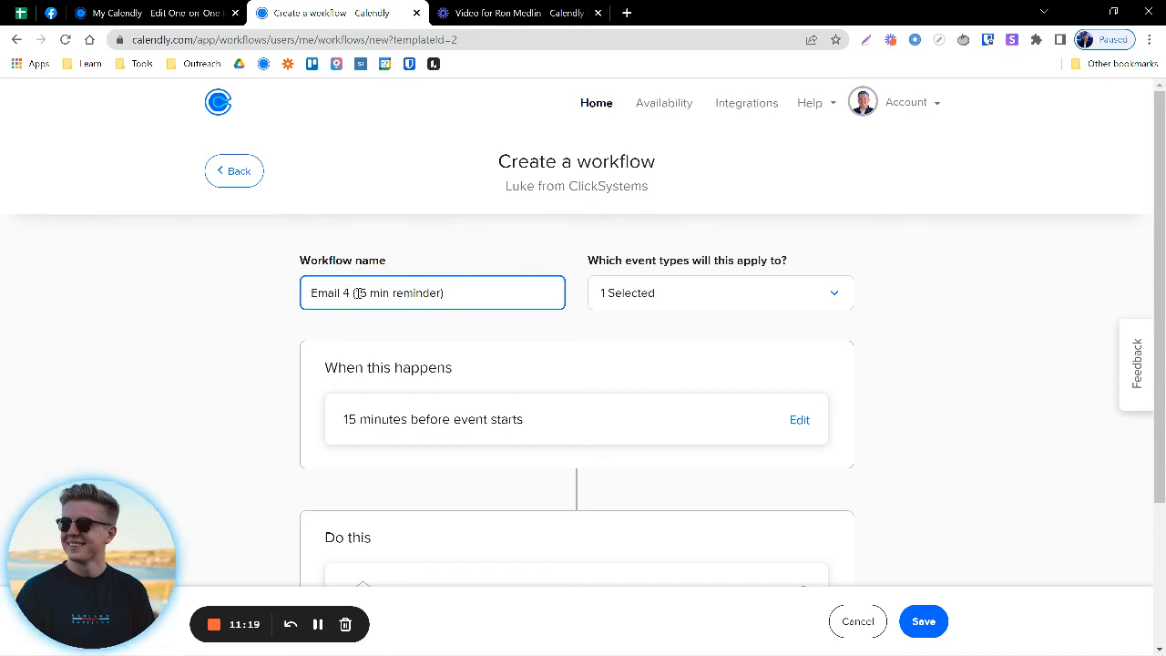
pyautogui.doubleClick(358, 292)
pyautogui.write('Testimon')
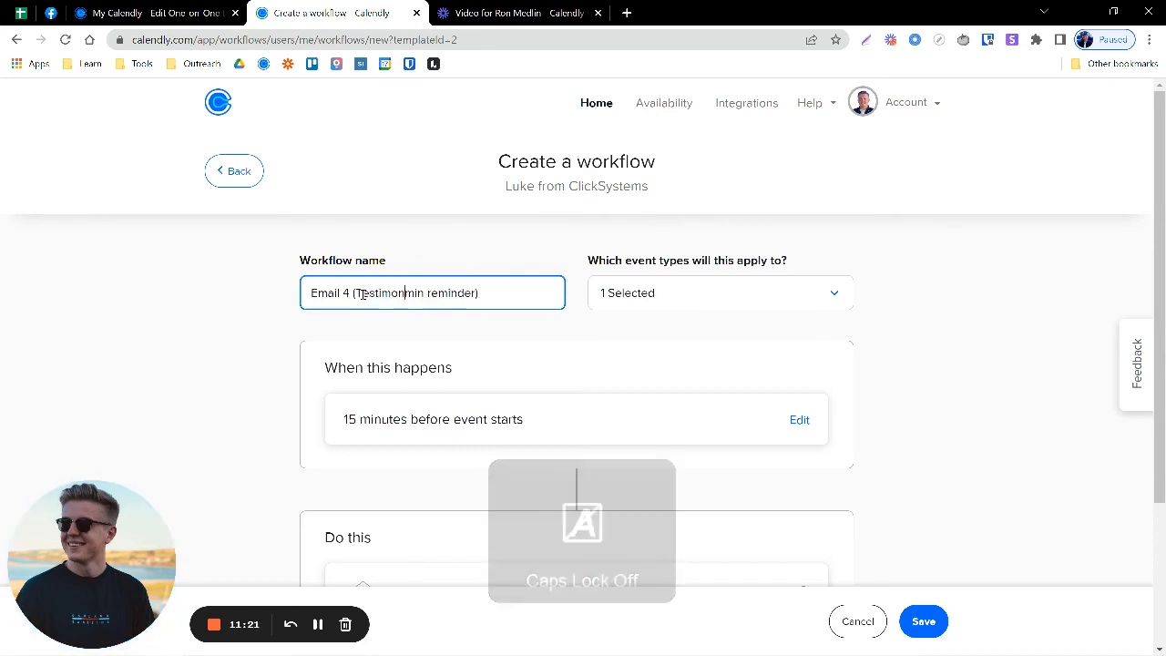
pyautogui.write('ails')
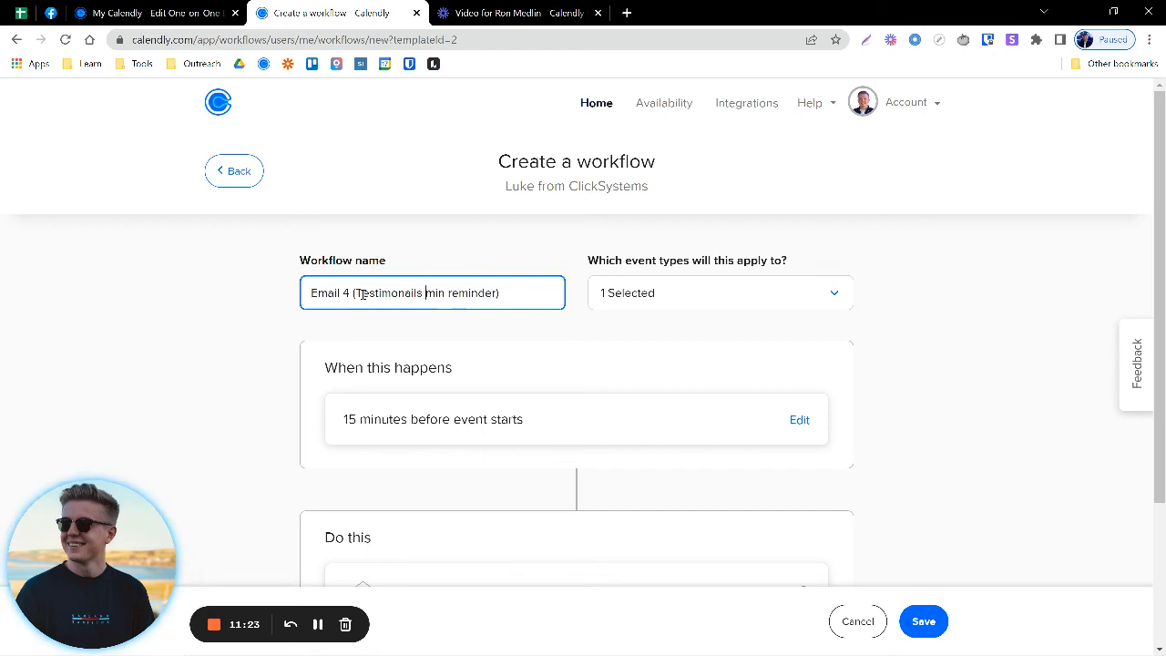
pyautogui.press('Delete')
pyautogui.press('Delete')
pyautogui.press('Delete')
pyautogui.press('Delete')
pyautogui.press('Delete')
pyautogui.press('Delete')
pyautogui.press('Delete')
pyautogui.press('Delete')
pyautogui.press('Delete')
pyautogui.press('Delete')
pyautogui.press('Delete')
pyautogui.press('Delete')
pyautogui.press('BackSpace')
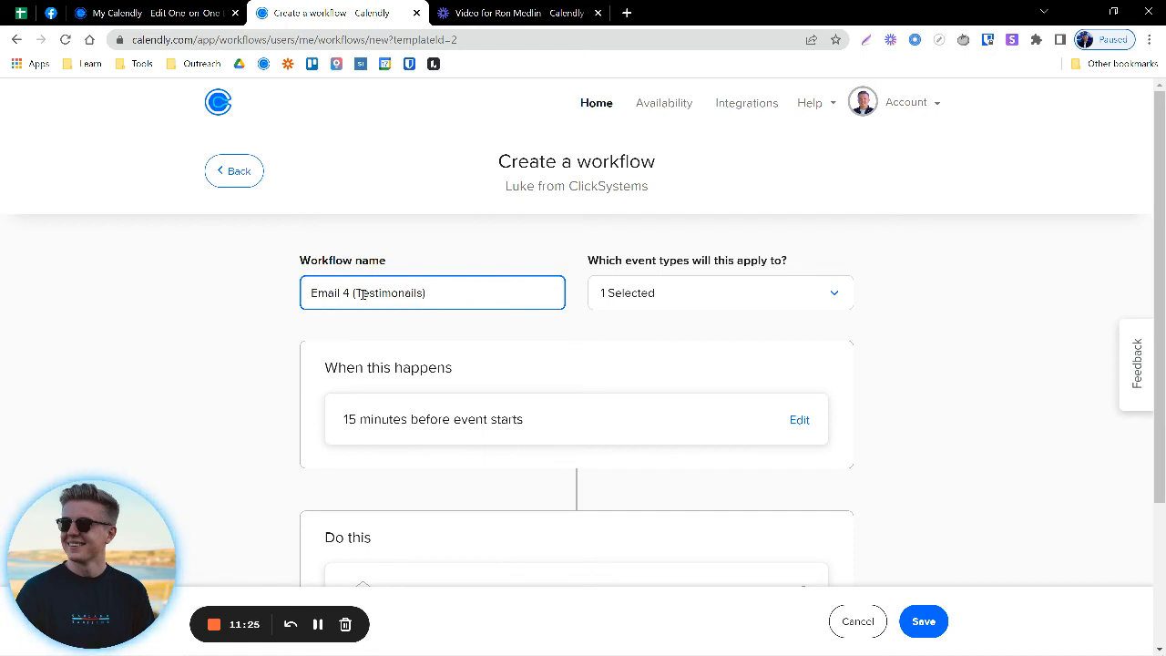
pyautogui.click(260, 313)
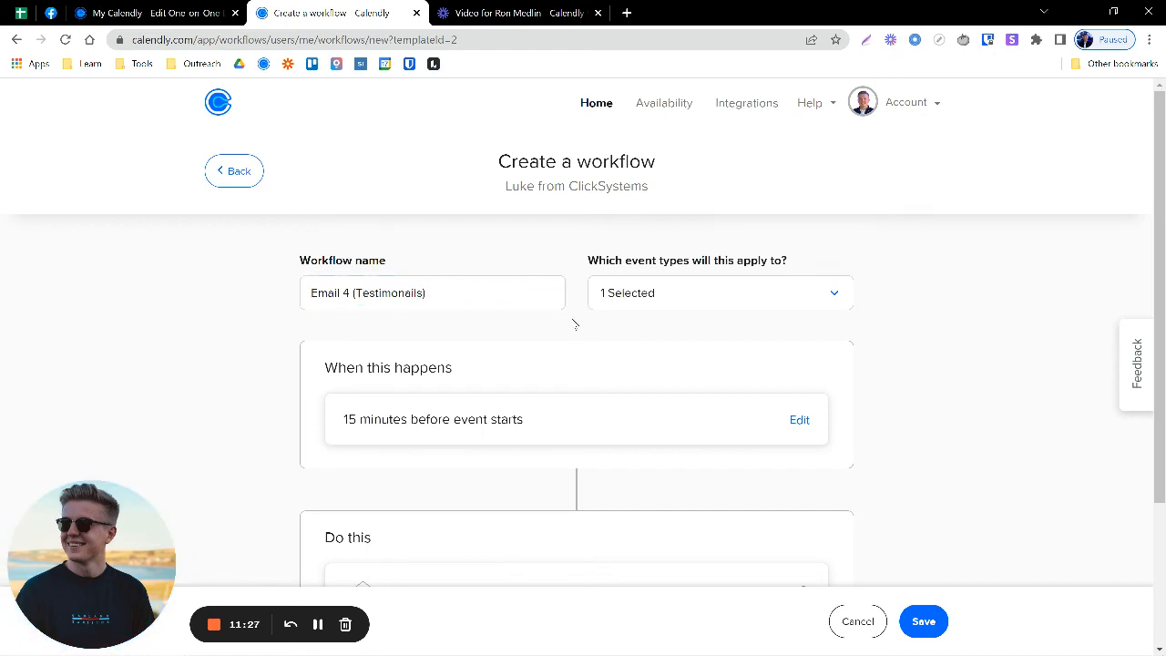
# Set the workflow's trigger to 5 hours before the event starts.
pyautogui.scroll(-2, 513, 321)
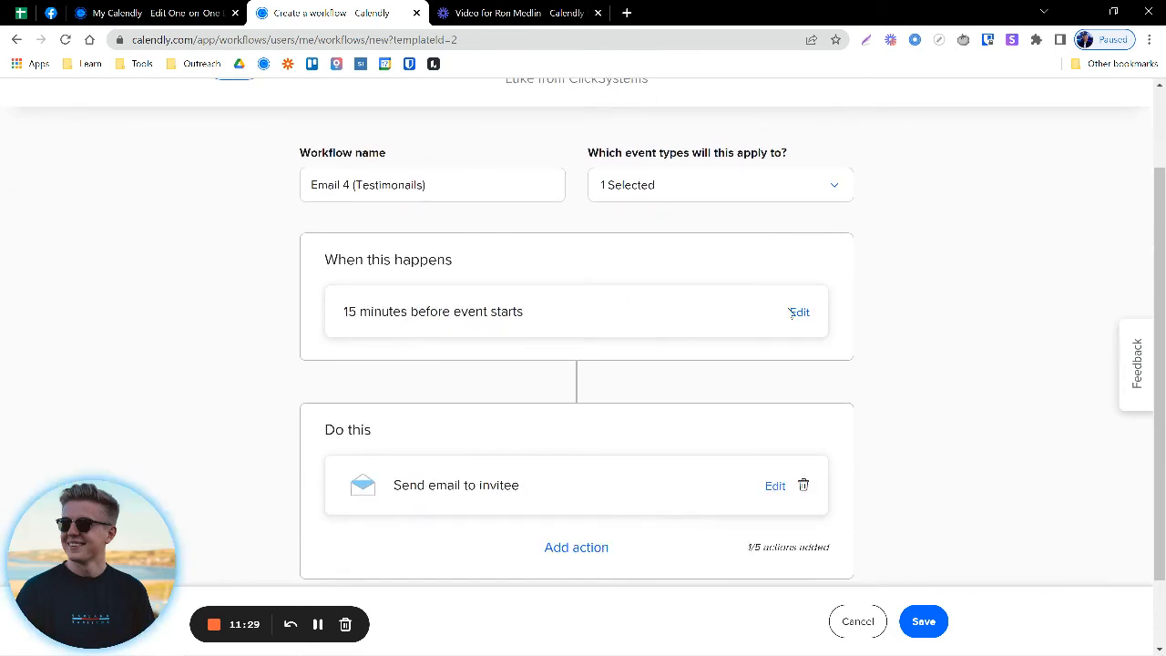
pyautogui.click(798, 313)
pyautogui.click(588, 301)
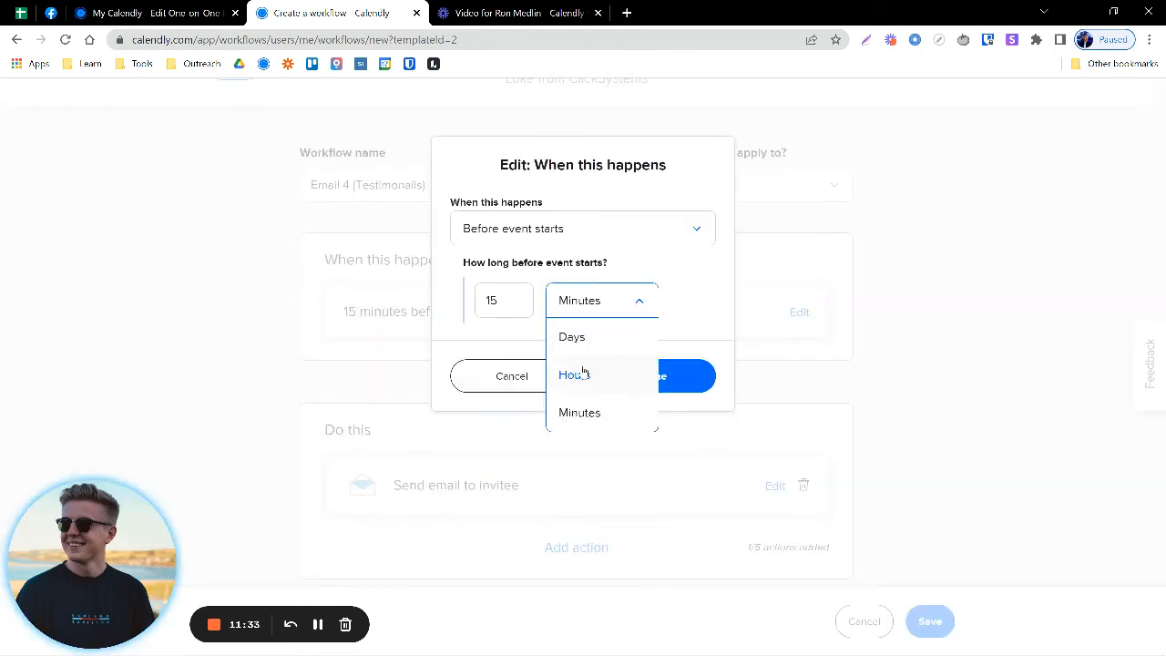
pyautogui.click(579, 375)
pyautogui.click(513, 299)
pyautogui.press('BackSpace')
pyautogui.press('BackSpace')
pyautogui.write('5')
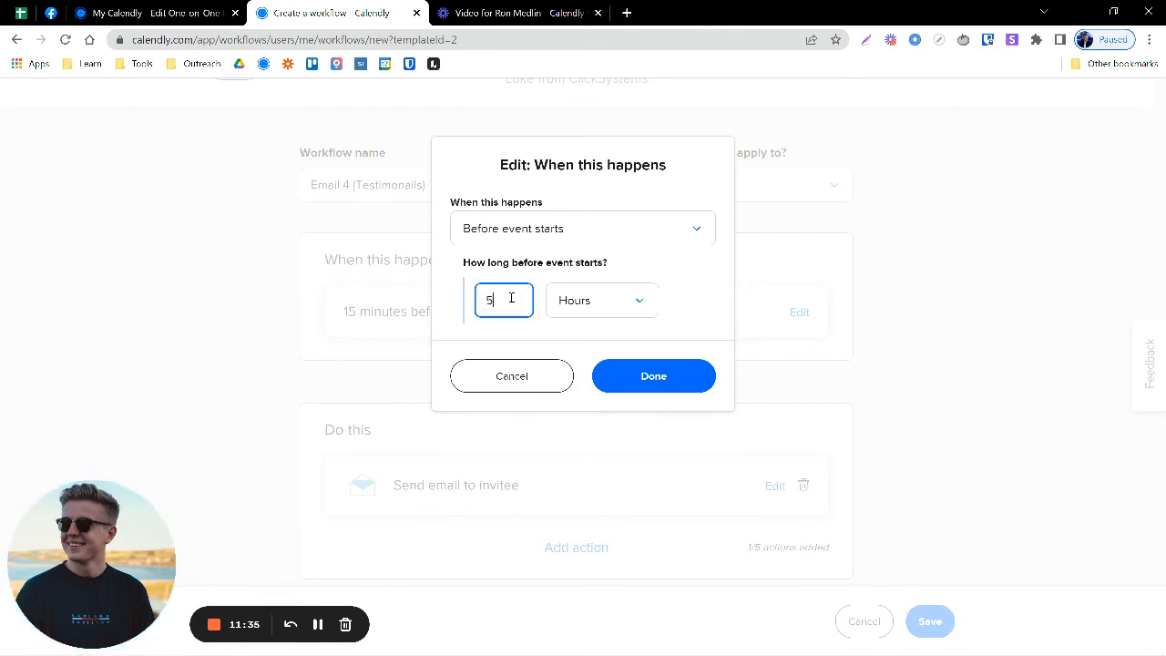
pyautogui.click(653, 376)
pyautogui.scroll(-2, 395, 356)
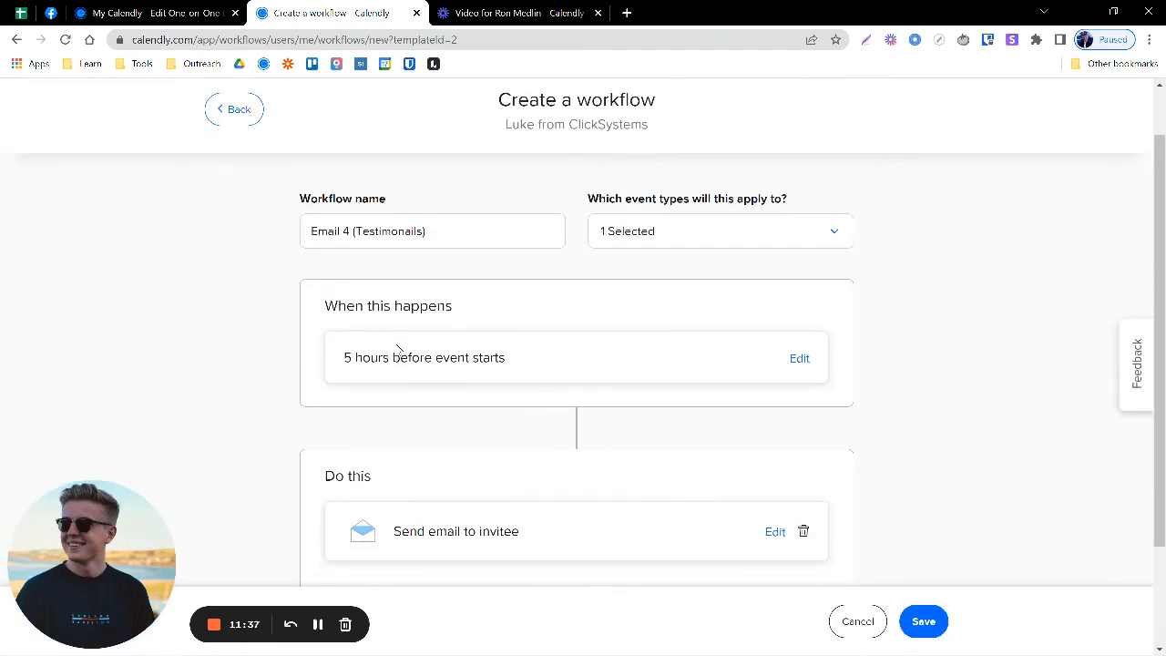
# Try the Custom template without the cancellation policy for the invitee email, and discard the email edits.
pyautogui.scroll(-2, 482, 364)
pyautogui.click(772, 395)
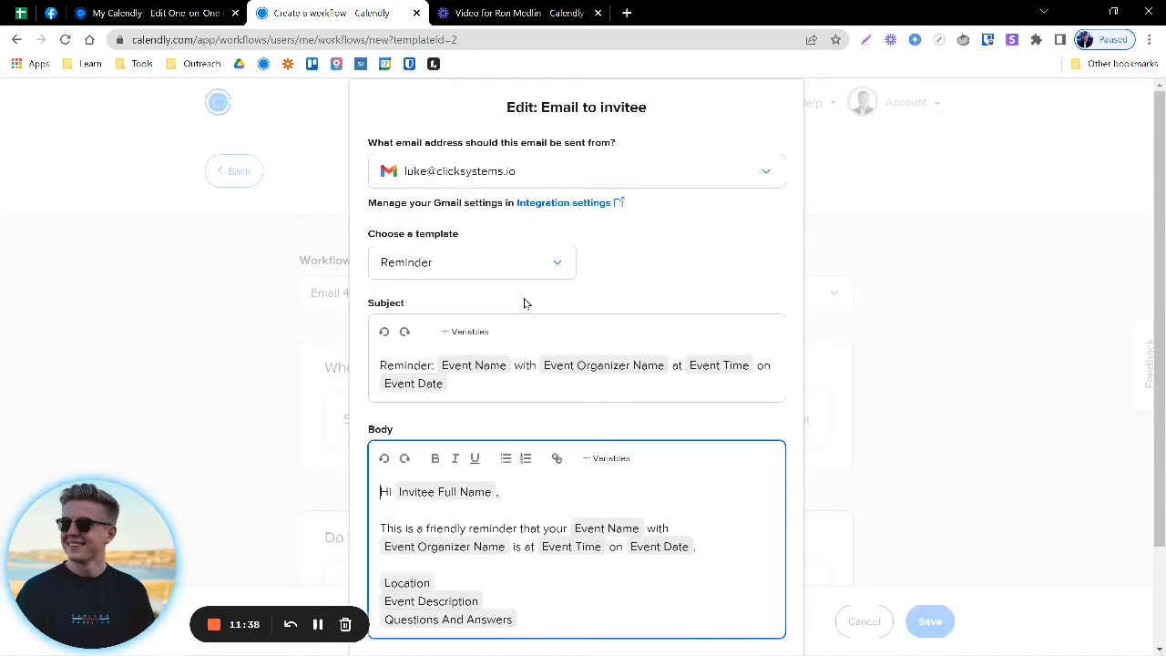
pyautogui.scroll(-2, 525, 304)
pyautogui.scroll(2, 451, 323)
pyautogui.click(437, 237)
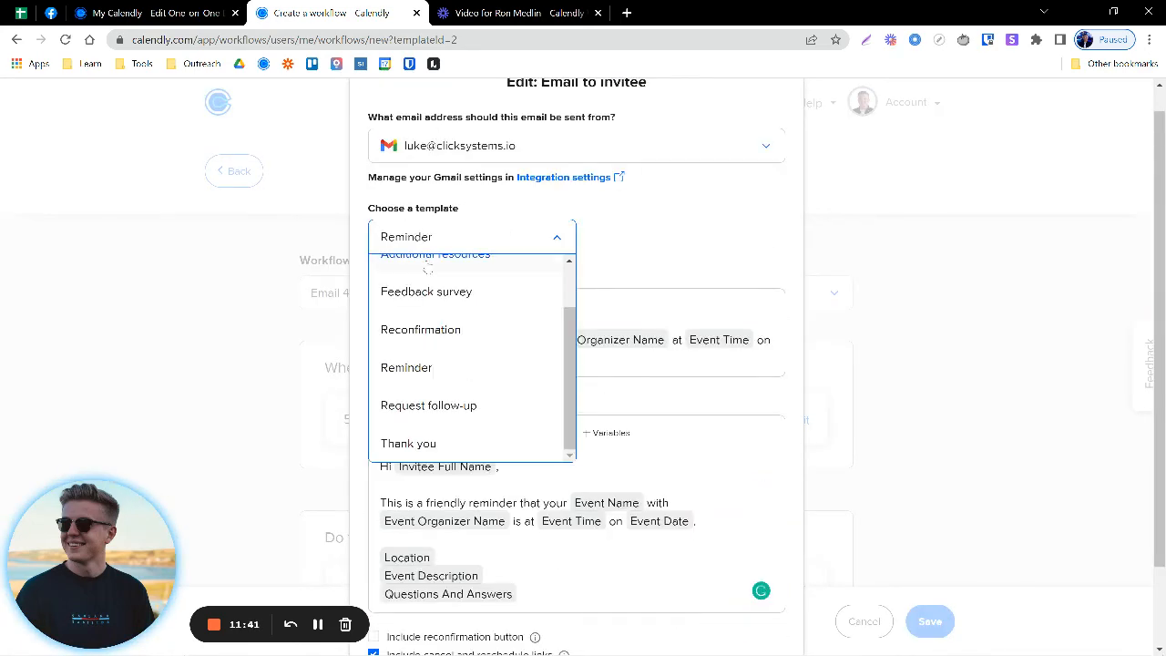
pyautogui.scroll(1, 429, 288)
pyautogui.click(429, 288)
pyautogui.click(475, 338)
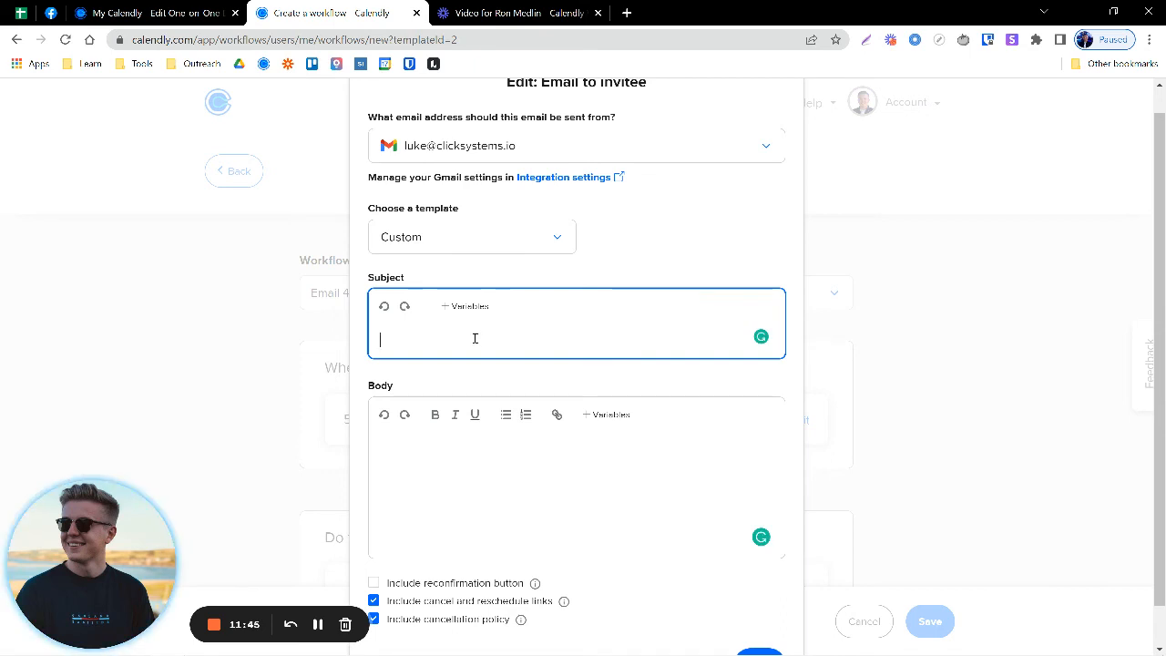
pyautogui.click(438, 448)
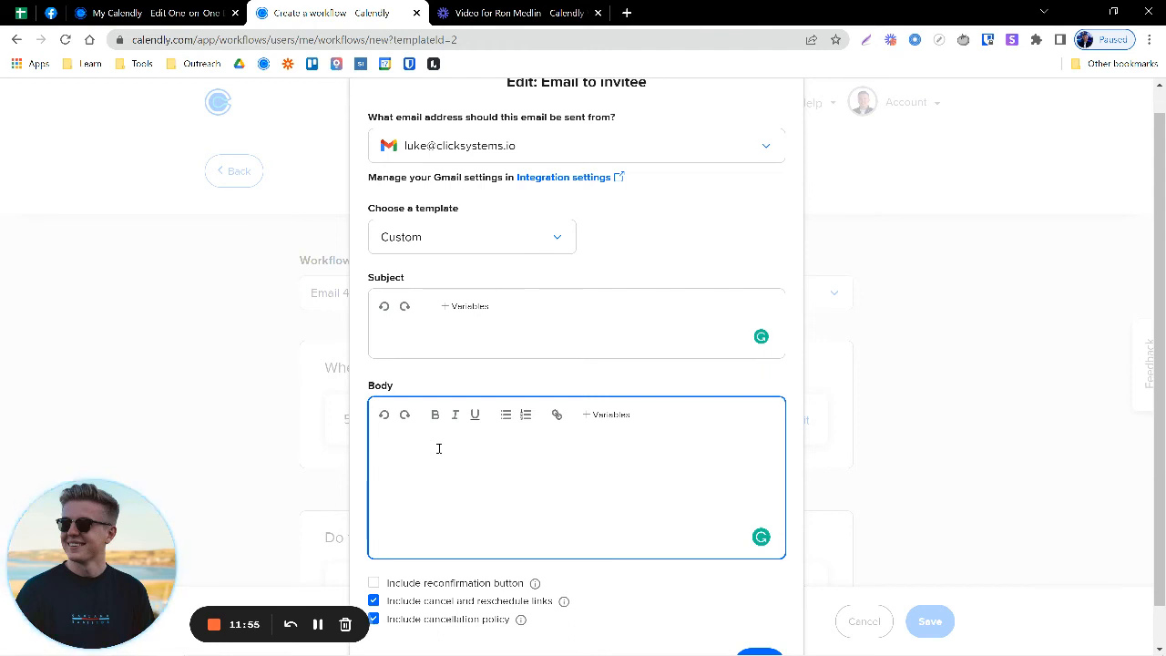
pyautogui.scroll(-1, 370, 601)
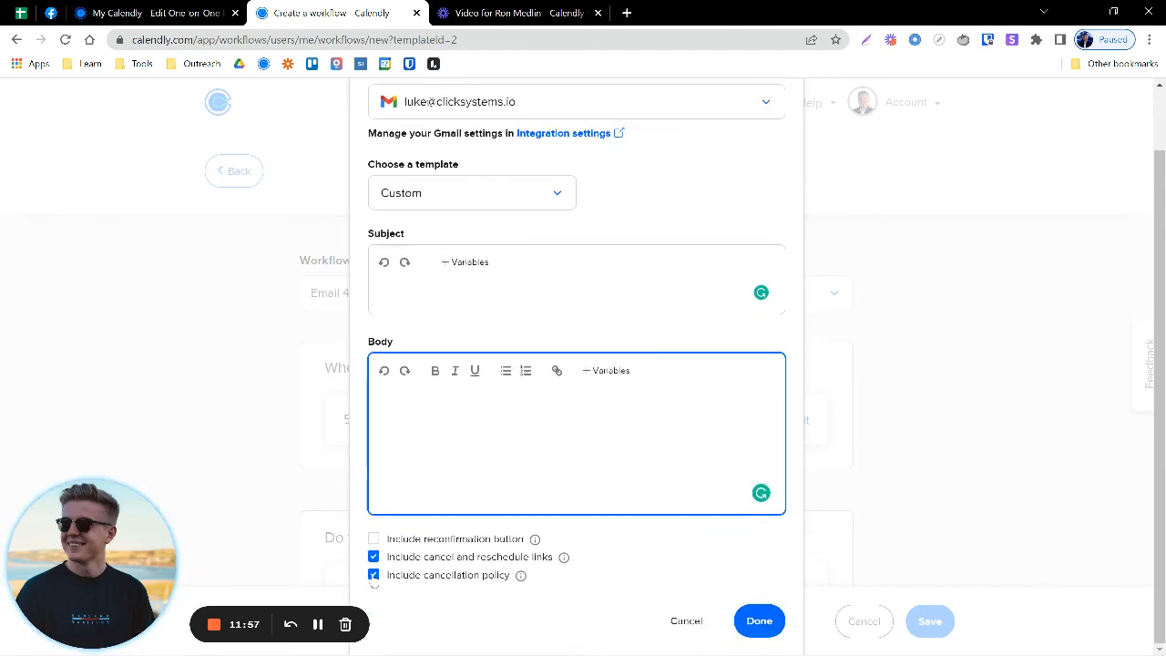
pyautogui.click(373, 579)
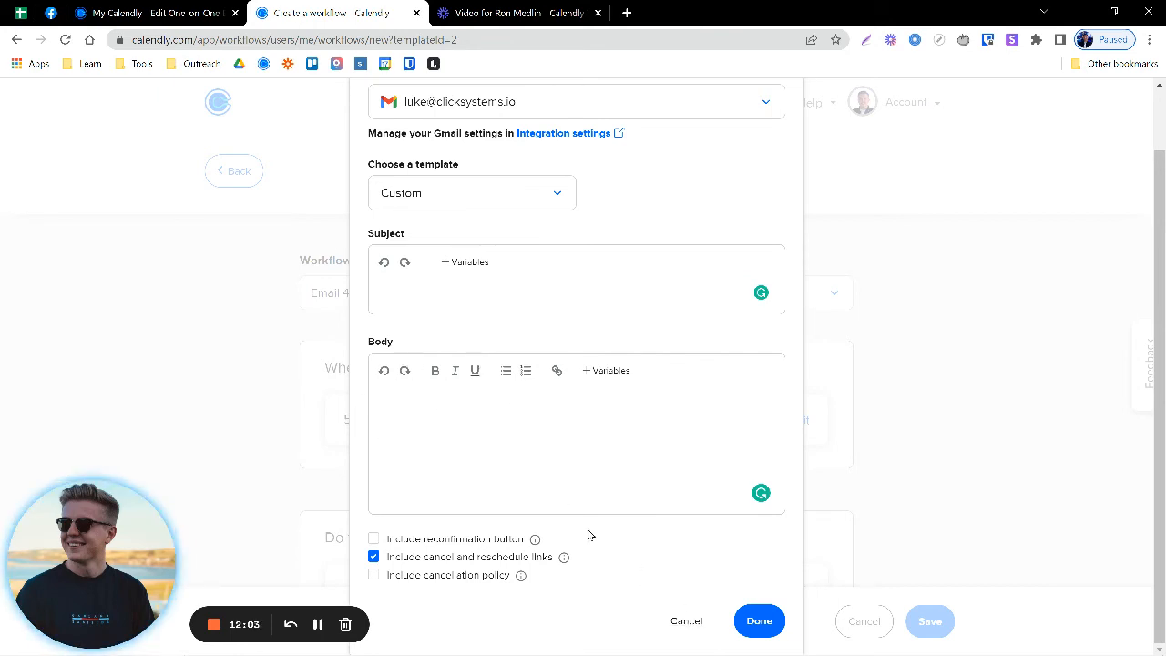
pyautogui.click(687, 620)
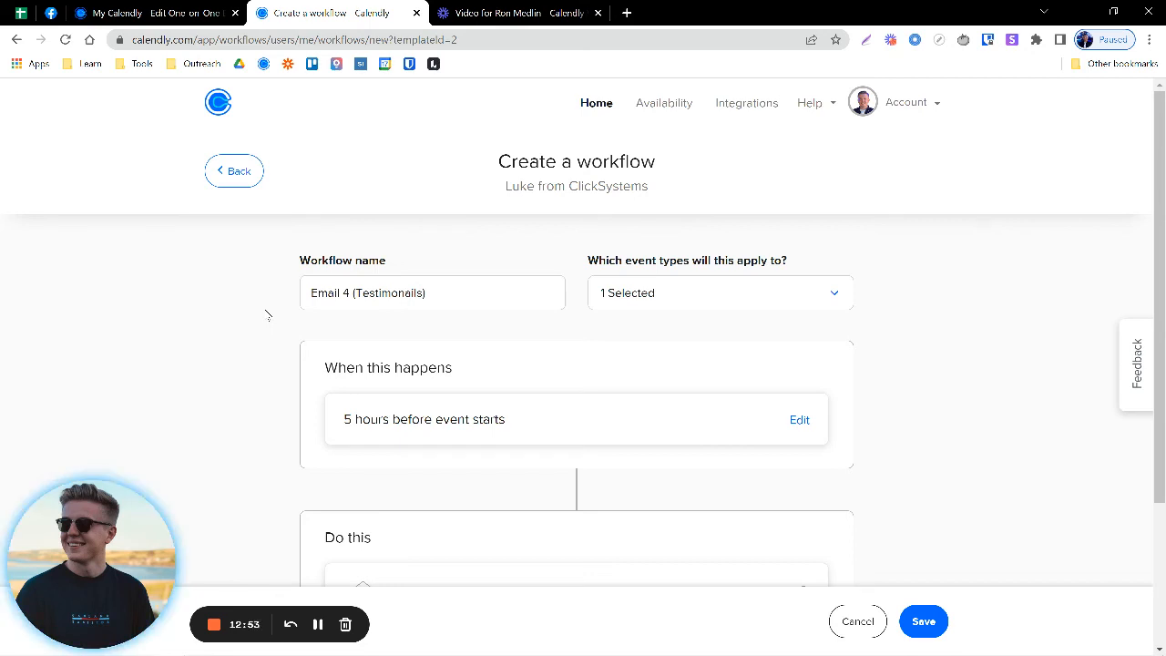
# Leave the testimonials workflow without saving, close the video tab and start a workflow from the "Text reminder to invitee" template.
pyautogui.click(232, 175)
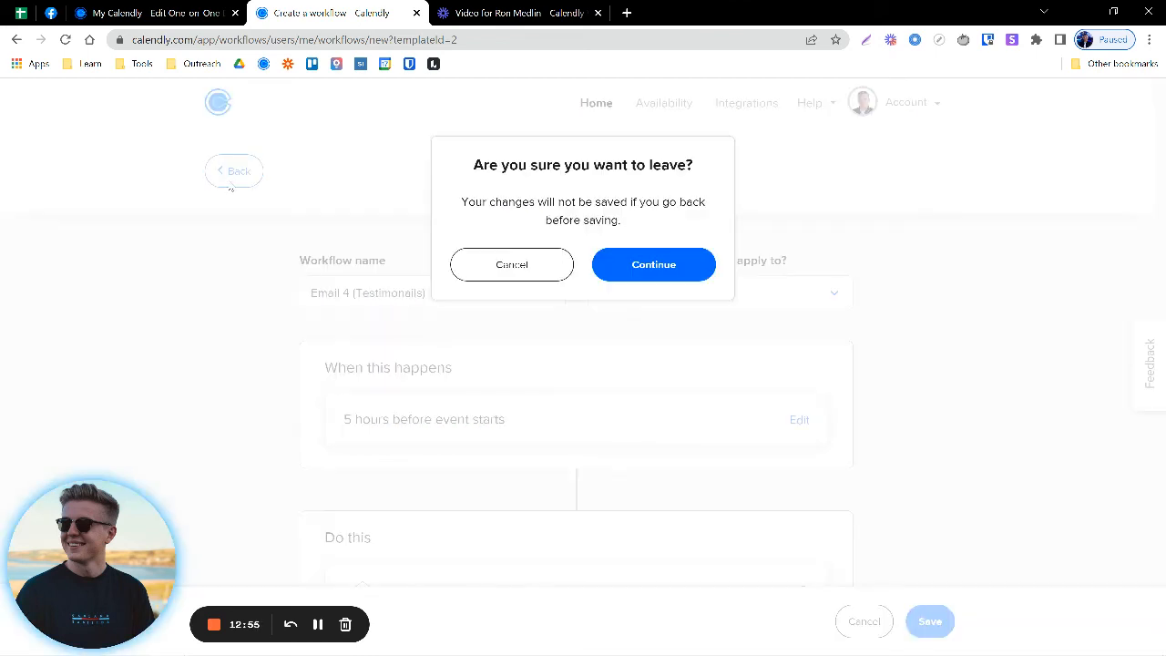
pyautogui.click(642, 264)
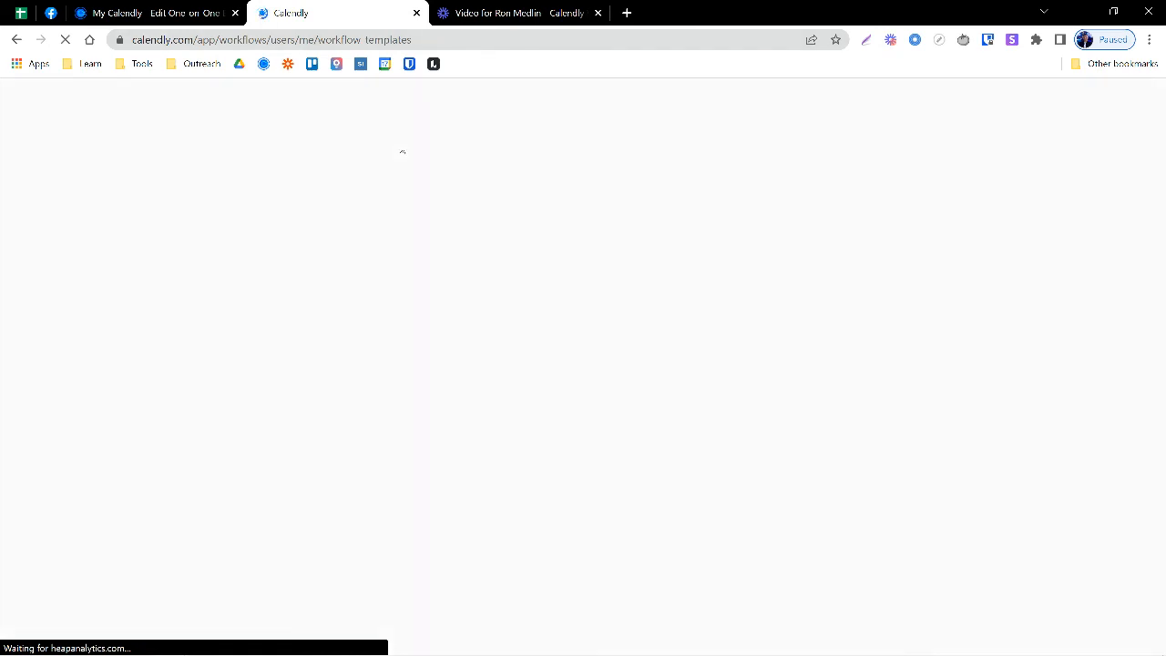
pyautogui.click(598, 13)
pyautogui.scroll(-3, 333, 307)
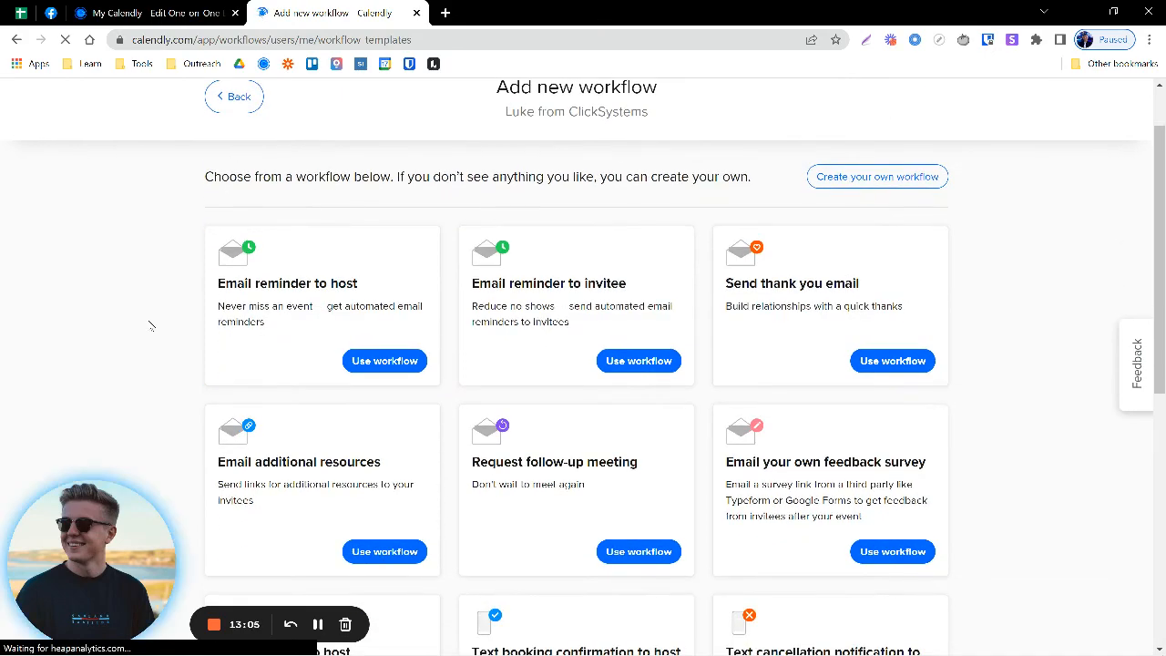
pyautogui.scroll(-5, 151, 325)
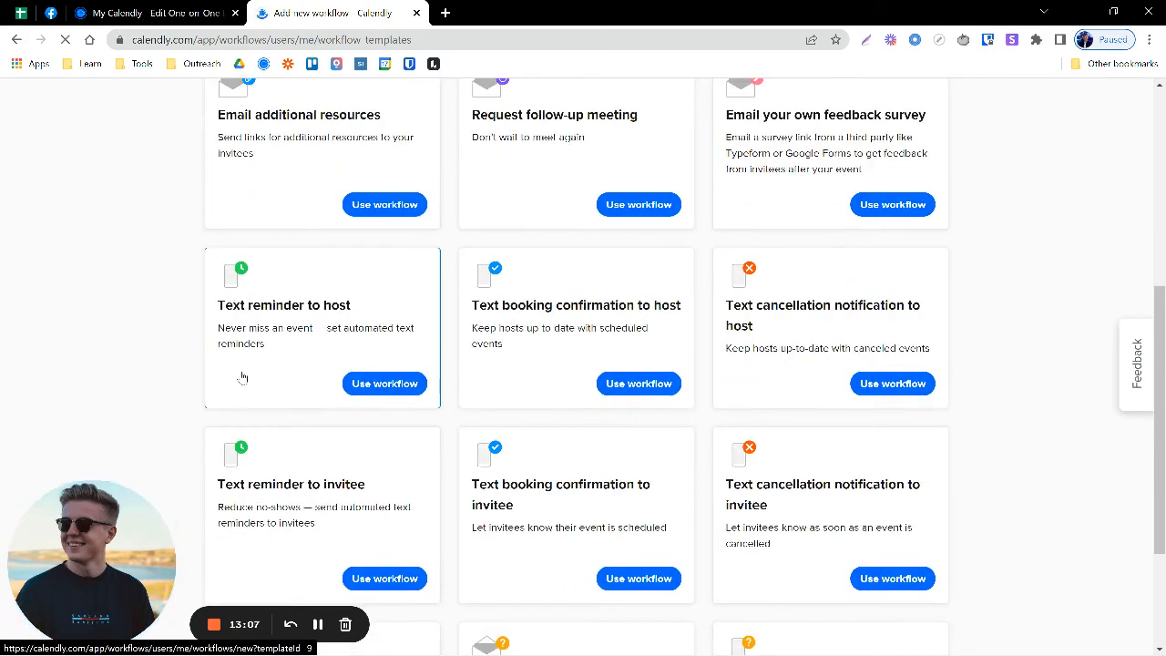
pyautogui.click(377, 481)
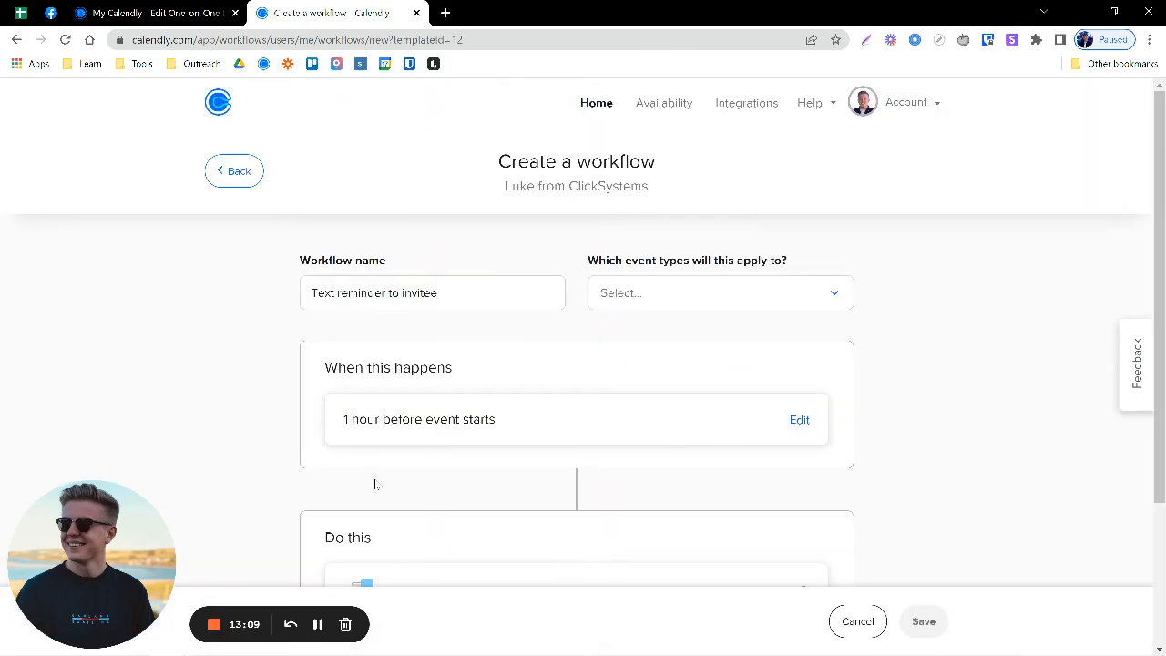
# Rename the text reminder workflow as "Text (Call Starting)".
pyautogui.tripleClick(351, 292)
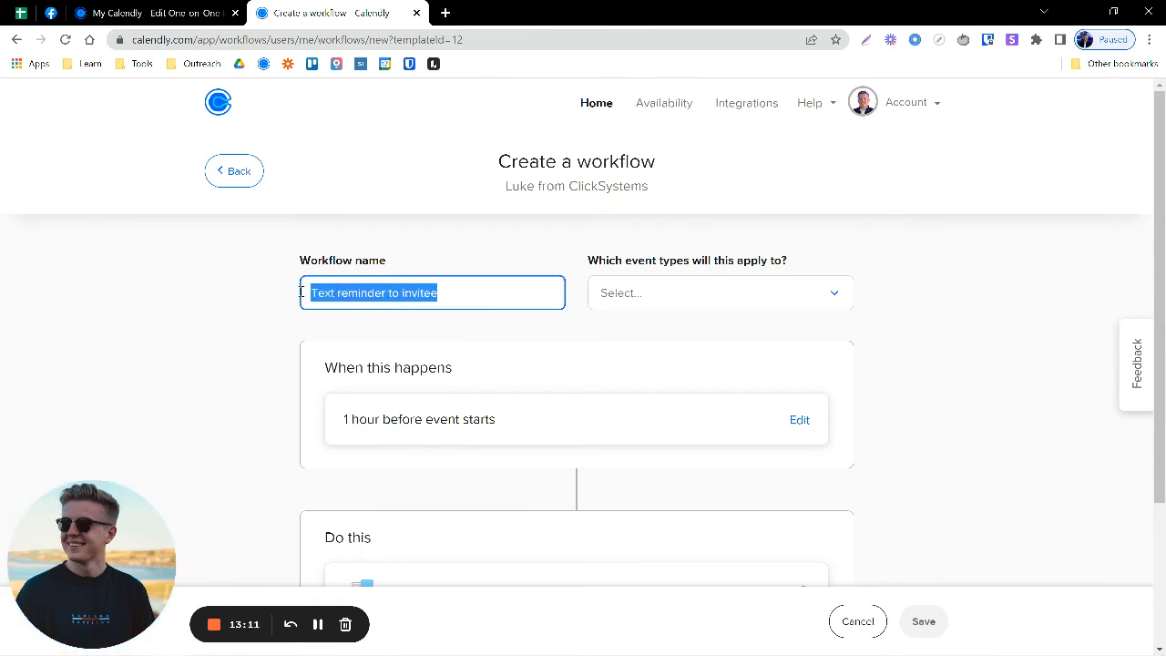
pyautogui.press('Right')
pyautogui.press('BackSpace')
pyautogui.press('BackSpace')
pyautogui.press('BackSpace')
pyautogui.press('BackSpace')
pyautogui.press('BackSpace')
pyautogui.press('BackSpace')
pyautogui.press('BackSpace')
pyautogui.press('BackSpace')
pyautogui.press('BackSpace')
pyautogui.press('BackSpace')
pyautogui.press('BackSpace')
pyautogui.press('BackSpace')
pyautogui.press('BackSpace')
pyautogui.press('BackSpace')
pyautogui.press('BackSpace')
pyautogui.press('BackSpace')
pyautogui.press('BackSpace')
pyautogui.press('BackSpace')
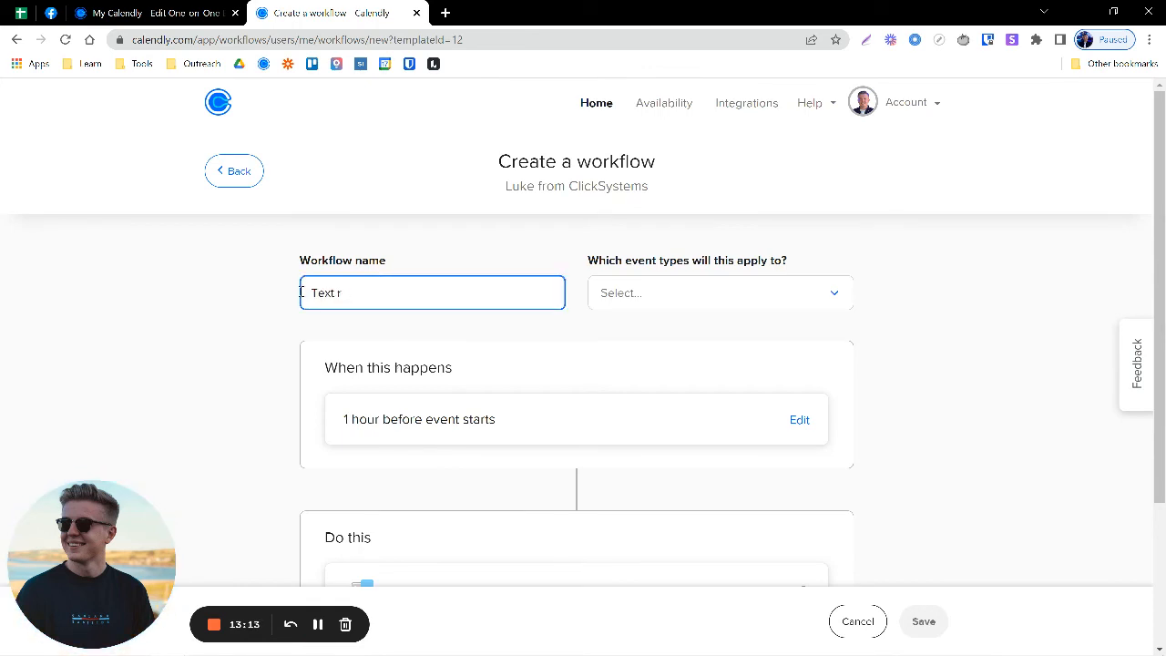
pyautogui.write('(')
pyautogui.press('capslock')
pyautogui.press('capslock')
pyautogui.press('capslock')
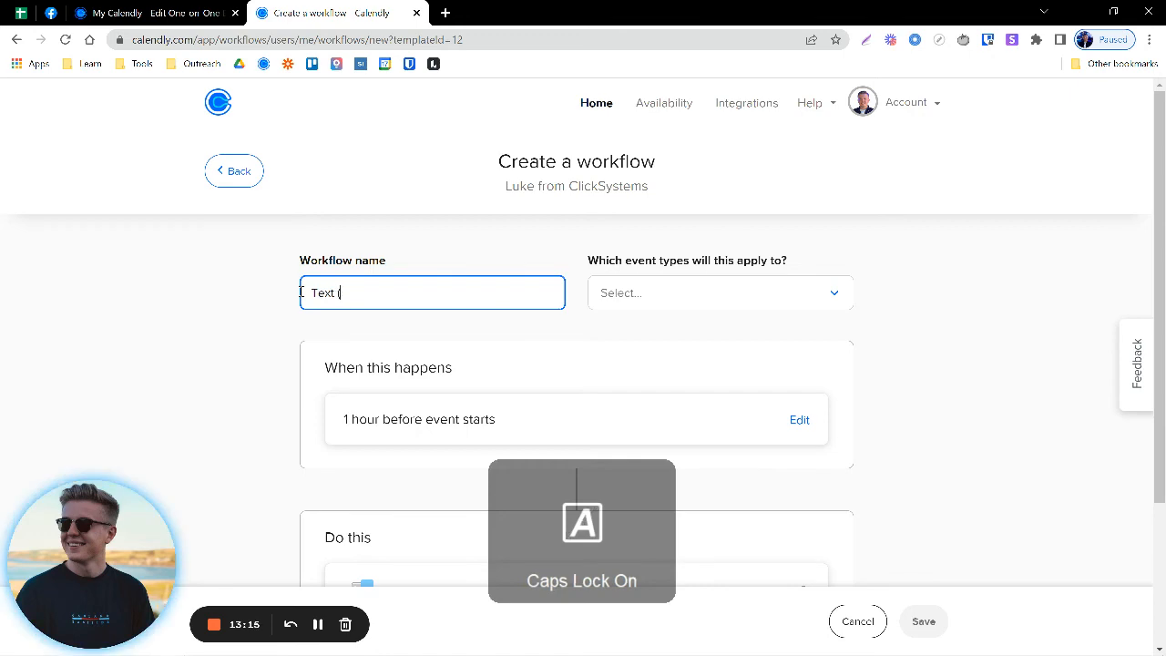
pyautogui.write('C')
pyautogui.press('capslock')
pyautogui.write('all Starting)')
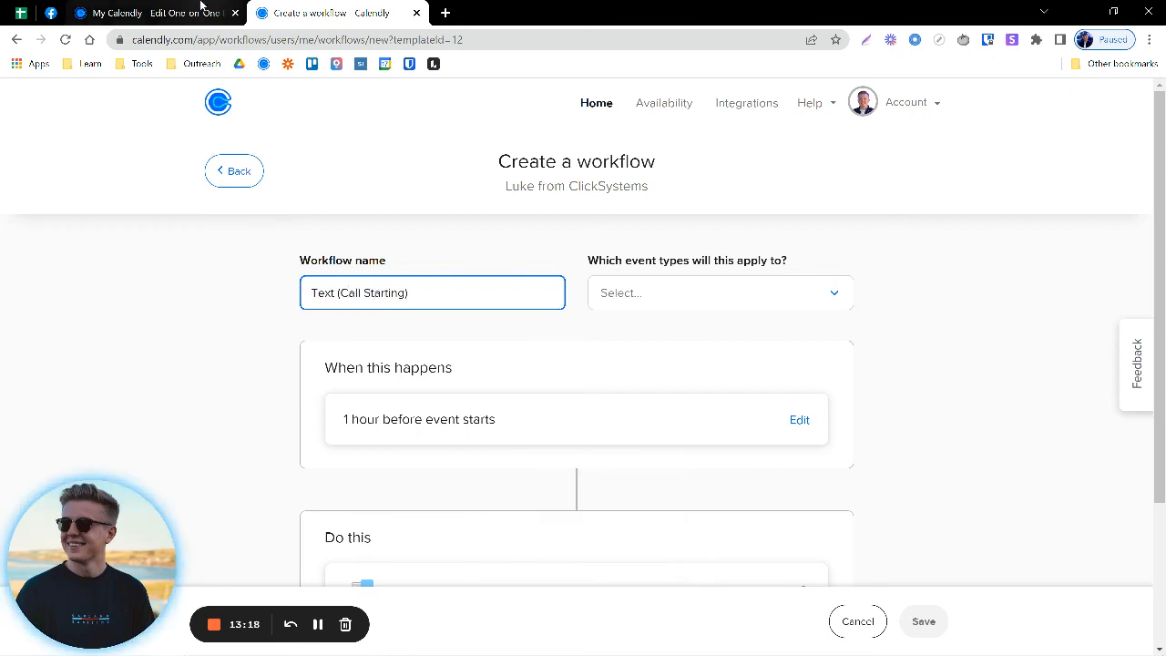
# Return to the event type being edited, activate its text reminders and open the text reminder for personalizing.
pyautogui.click(155, 12)
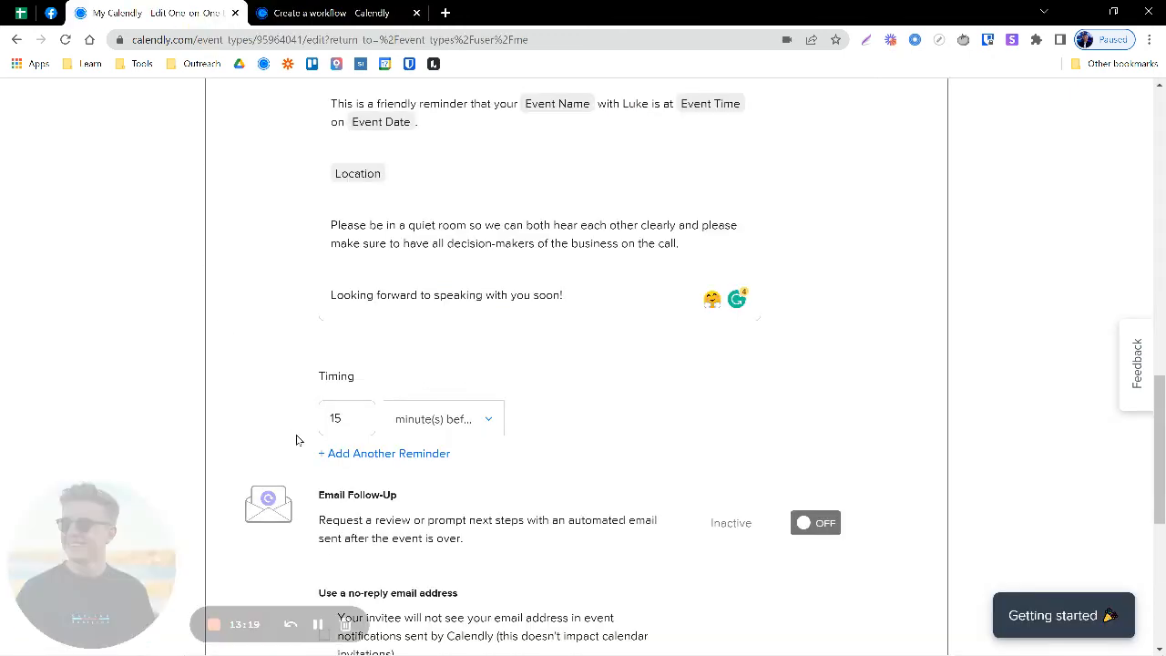
pyautogui.scroll(-2, 394, 325)
pyautogui.scroll(-2, 394, 325)
pyautogui.click(815, 416)
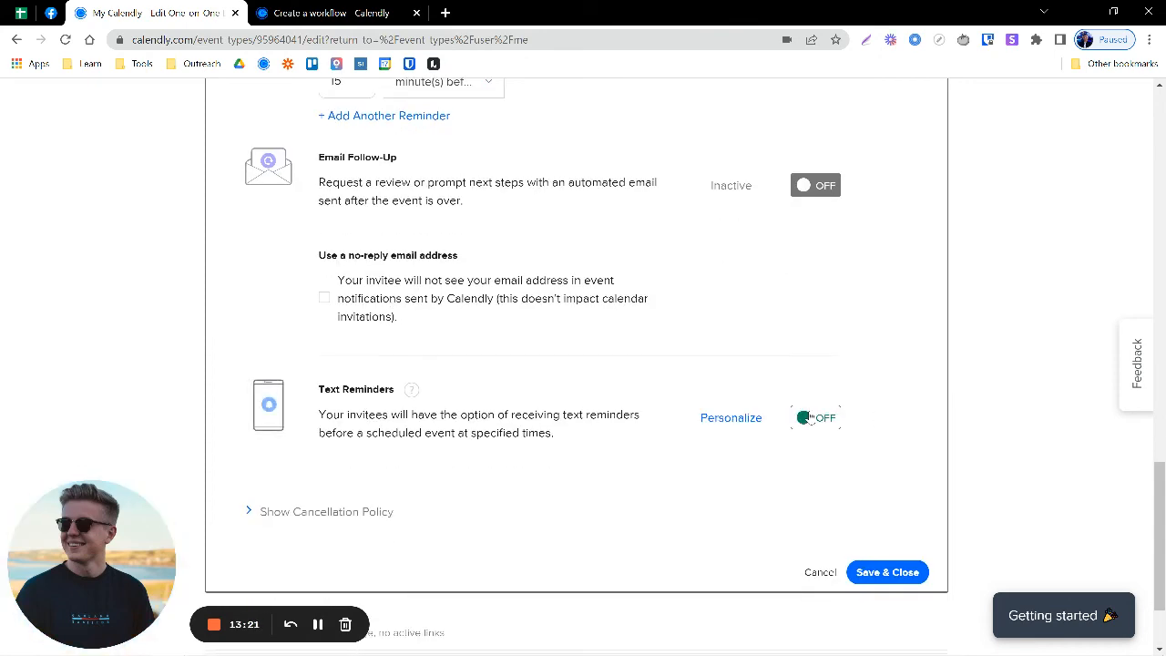
pyautogui.scroll(-1, 718, 390)
pyautogui.click(720, 333)
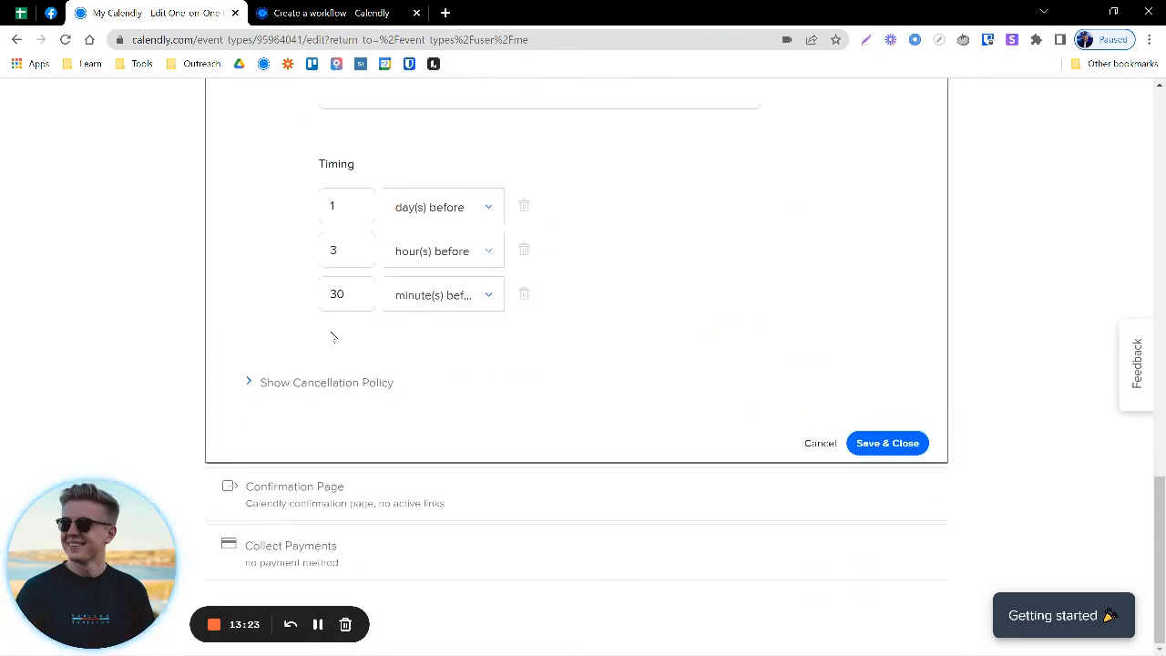
pyautogui.scroll(1, 345, 288)
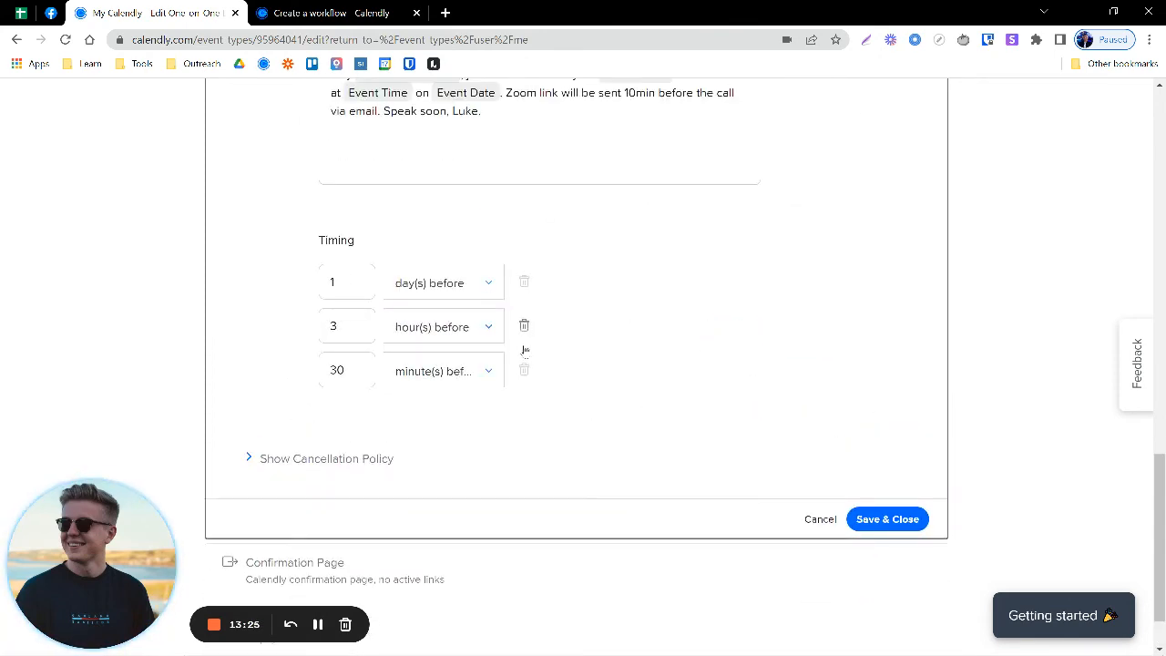
# Return to the "Text (Call Starting)" workflow and apply it to the Discovery Call event type.
pyautogui.click(352, 318)
pyautogui.click(328, 12)
pyautogui.scroll(-1, 313, 261)
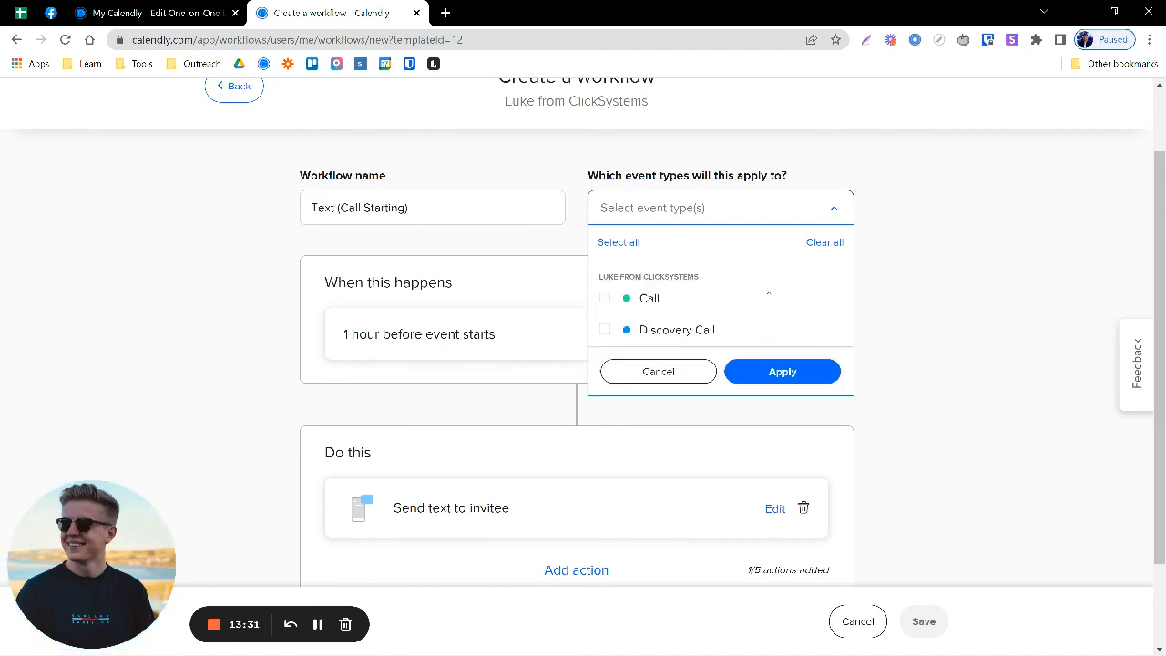
pyautogui.click(678, 330)
pyautogui.click(773, 371)
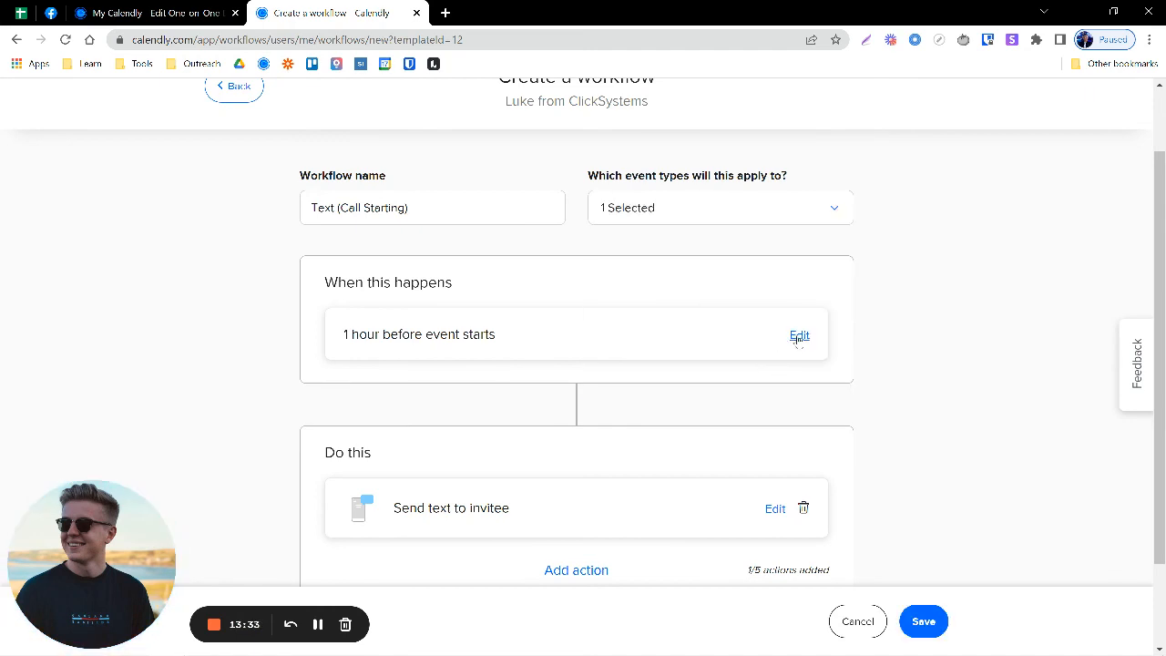
pyautogui.click(797, 334)
pyautogui.click(508, 240)
pyautogui.click(508, 239)
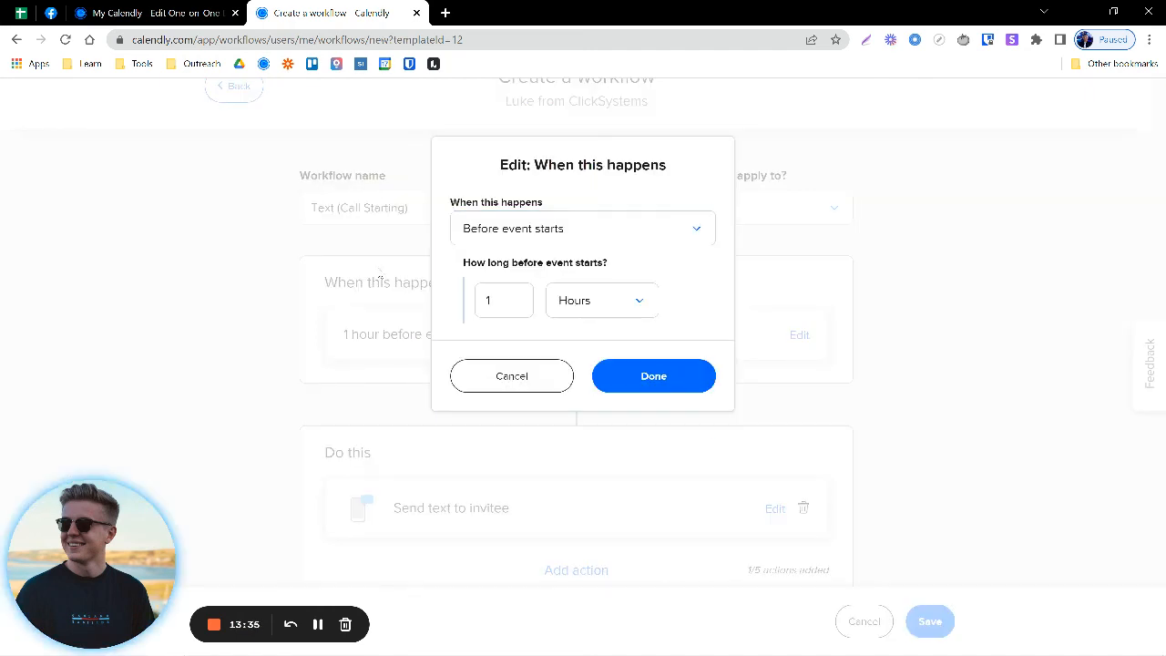
pyautogui.click(531, 375)
pyautogui.tripleClick(370, 292)
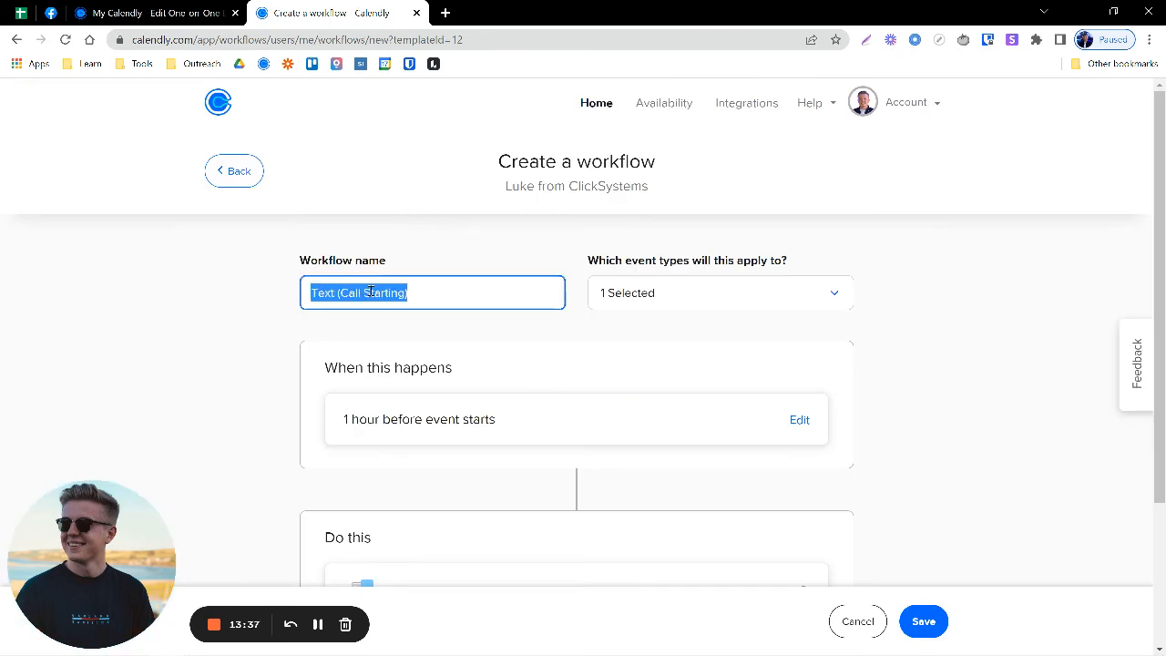
# Change the workflow's trigger to "Event starts" so that it runs immediately when the event starts.
pyautogui.scroll(-1, 711, 327)
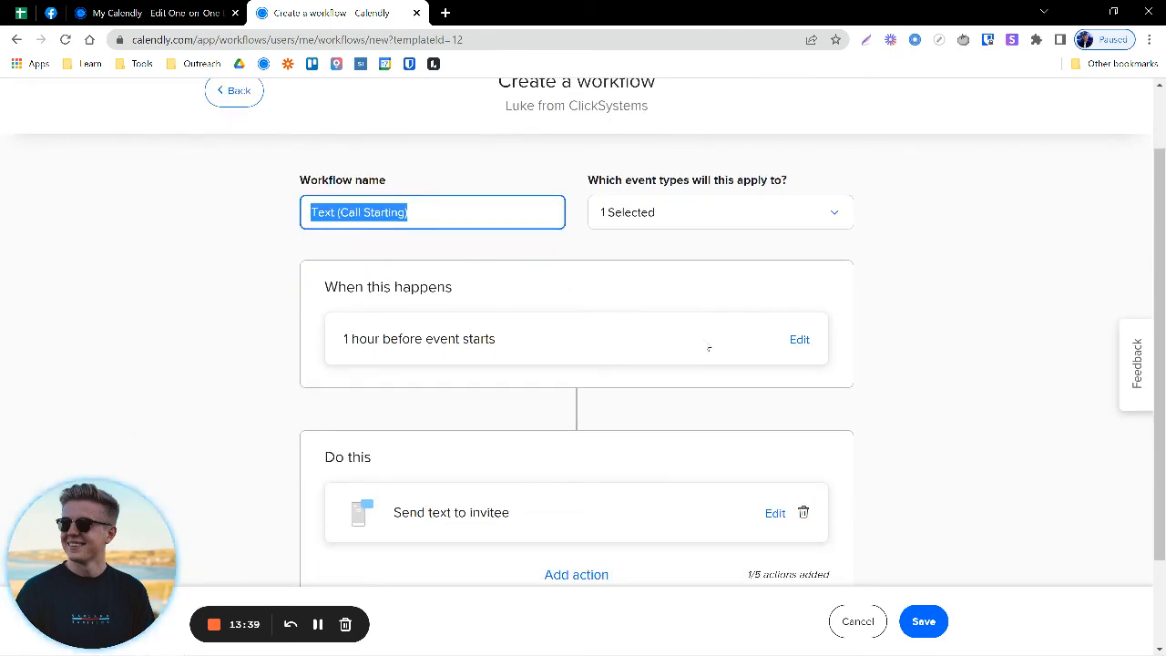
pyautogui.click(792, 342)
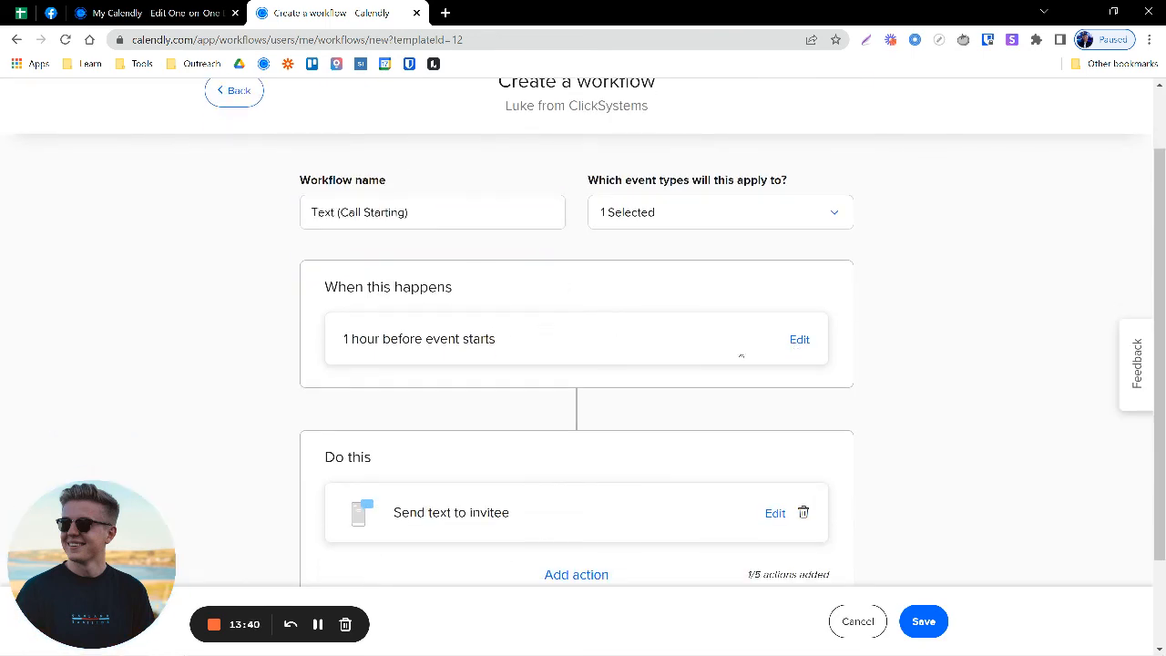
pyautogui.click(799, 341)
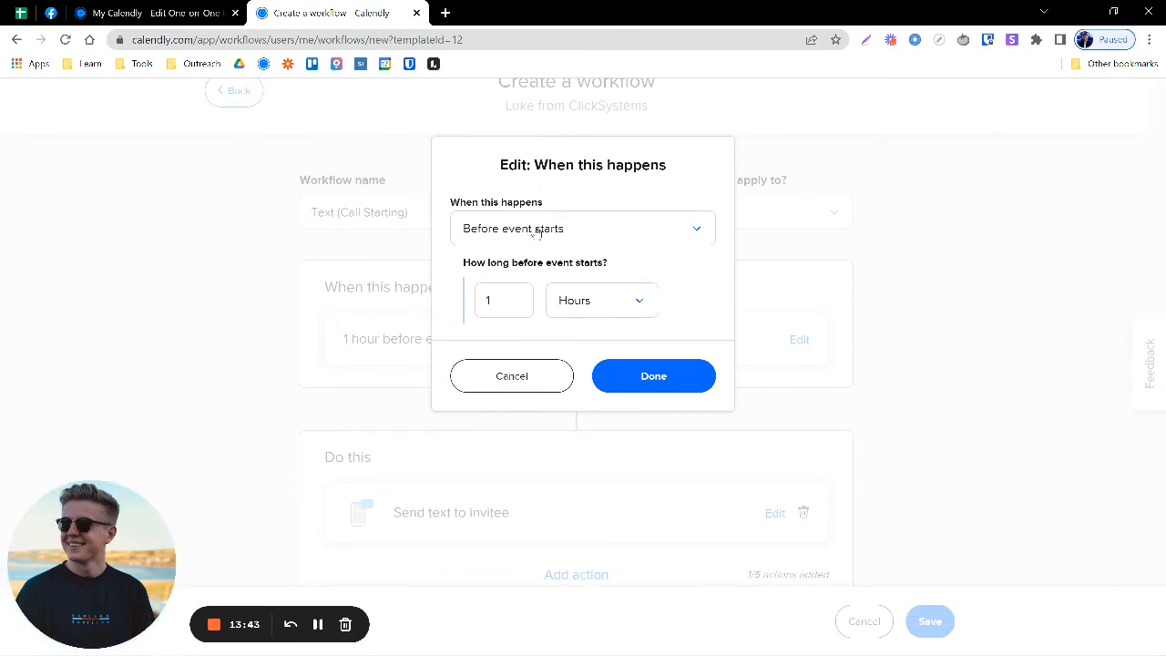
pyautogui.click(569, 229)
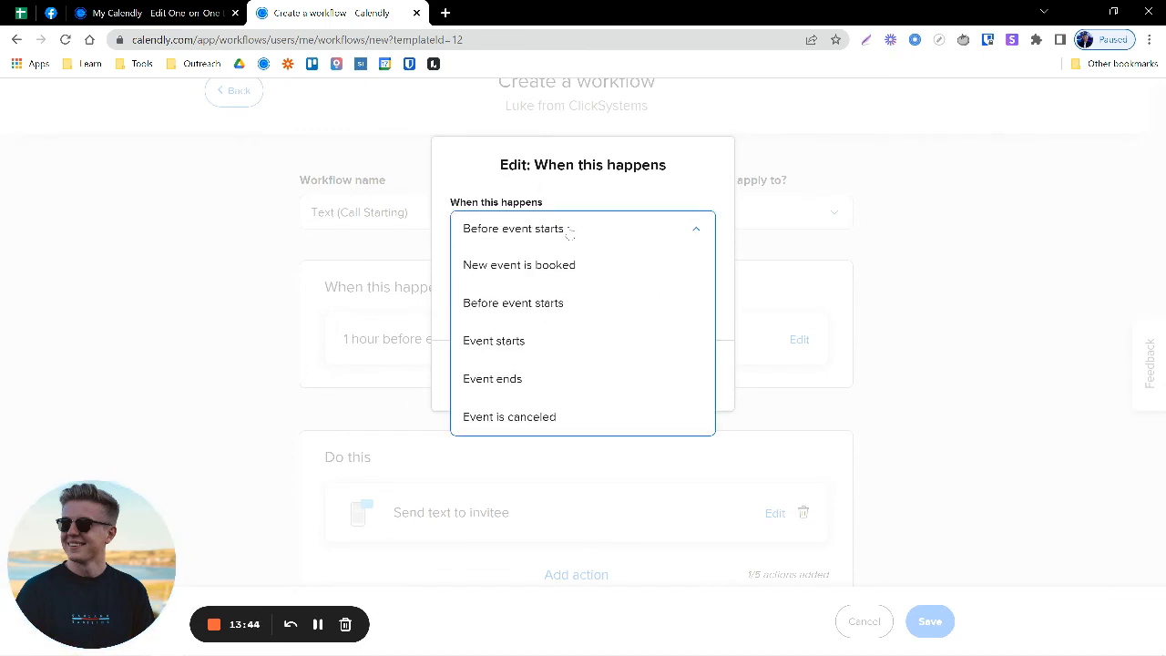
pyautogui.click(508, 338)
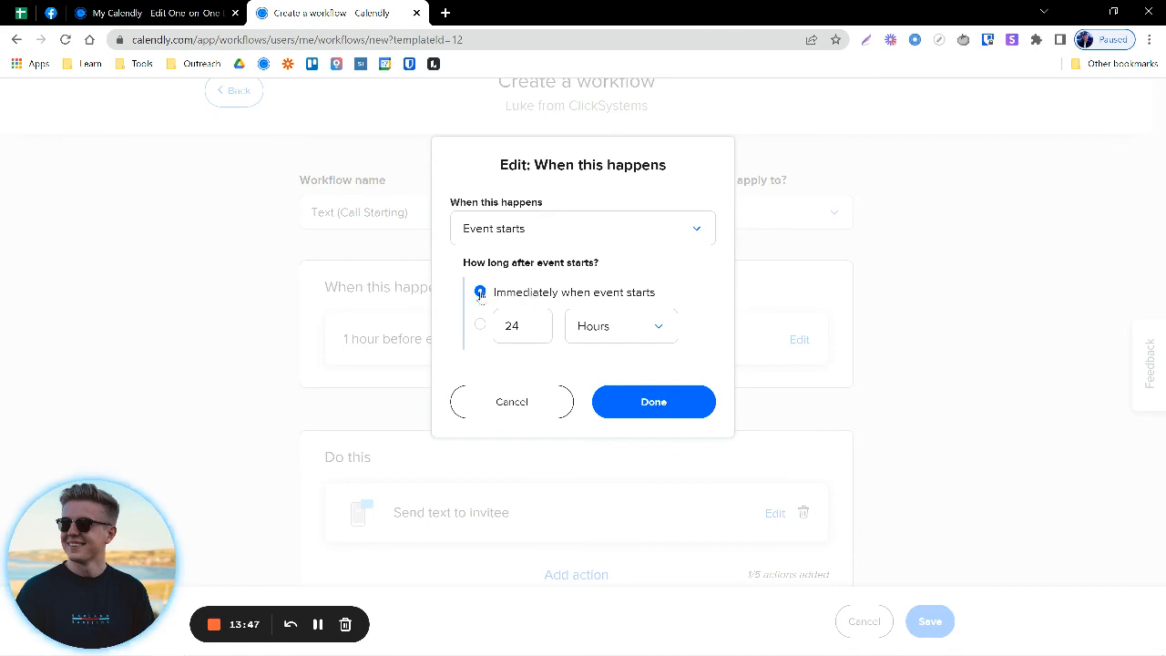
pyautogui.click(652, 404)
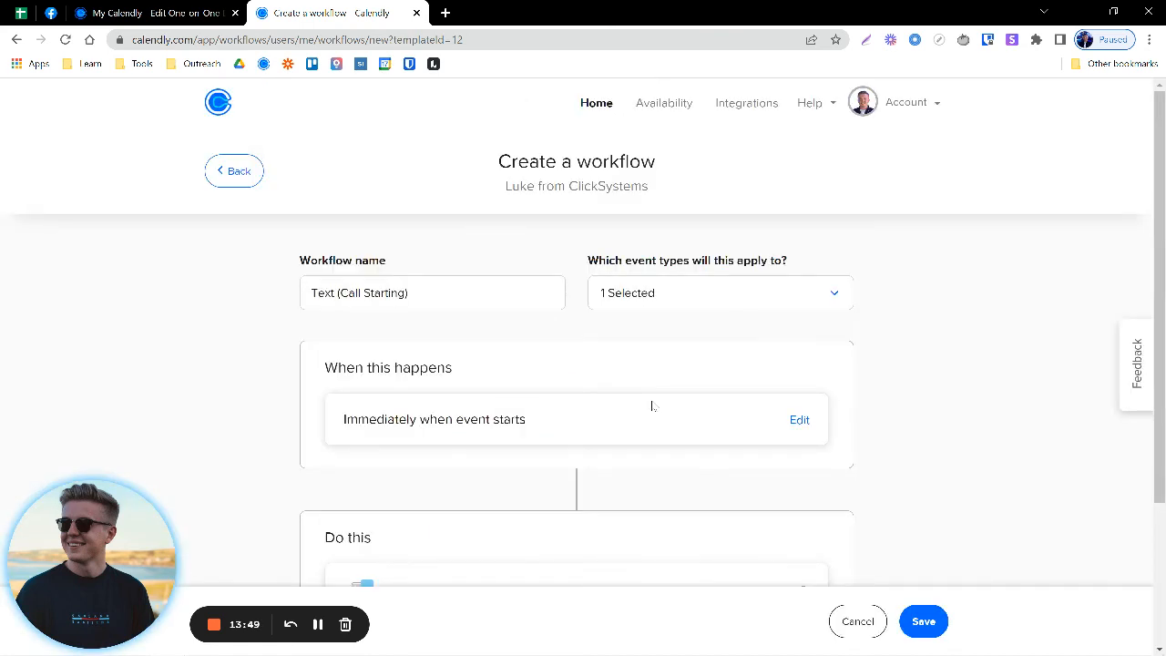
# Examine the invitee text's Reminder message and the available templates, and close the action's editor without changes.
pyautogui.scroll(-1, 364, 364)
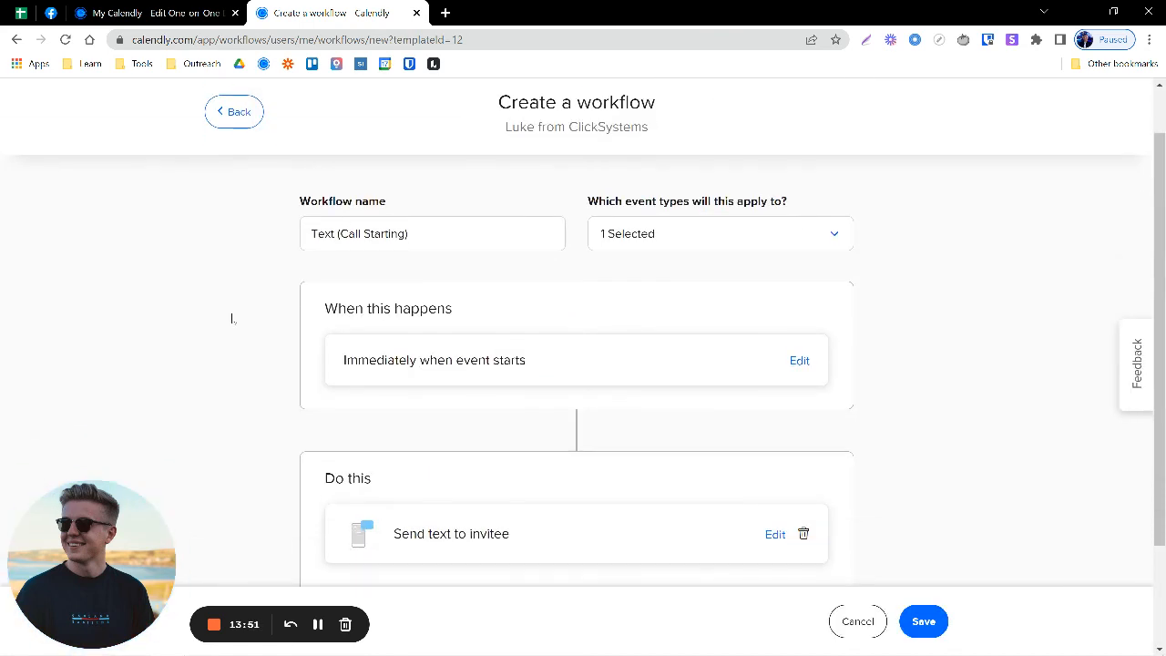
pyautogui.scroll(-2, 281, 346)
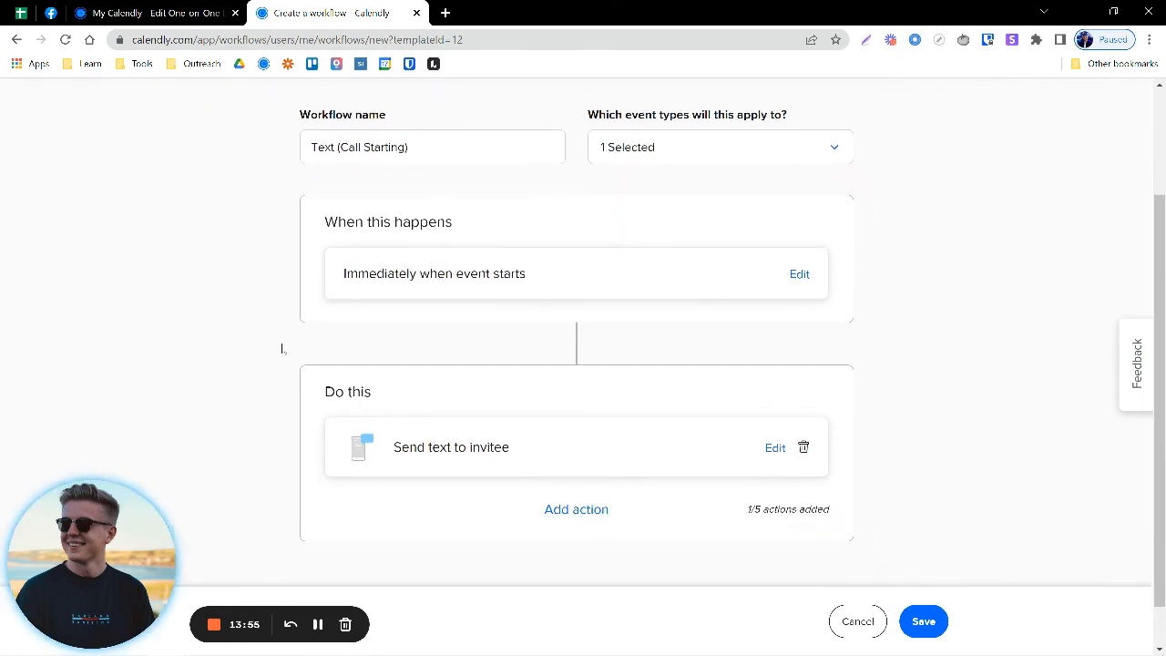
pyautogui.scroll(-1, 680, 417)
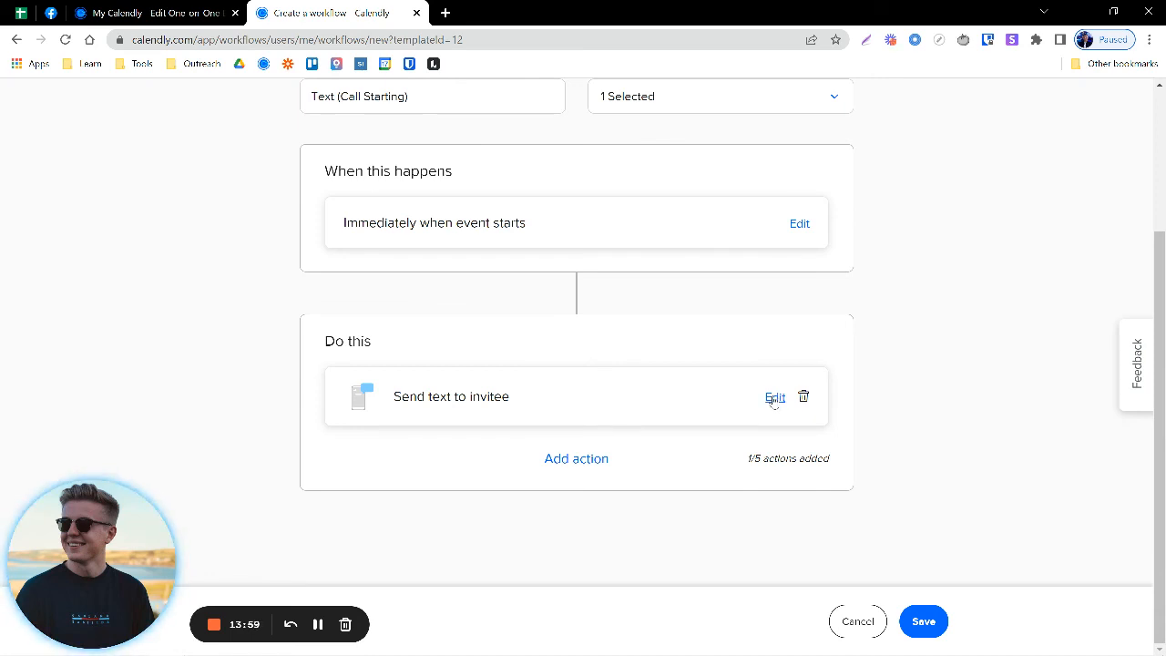
pyautogui.click(774, 397)
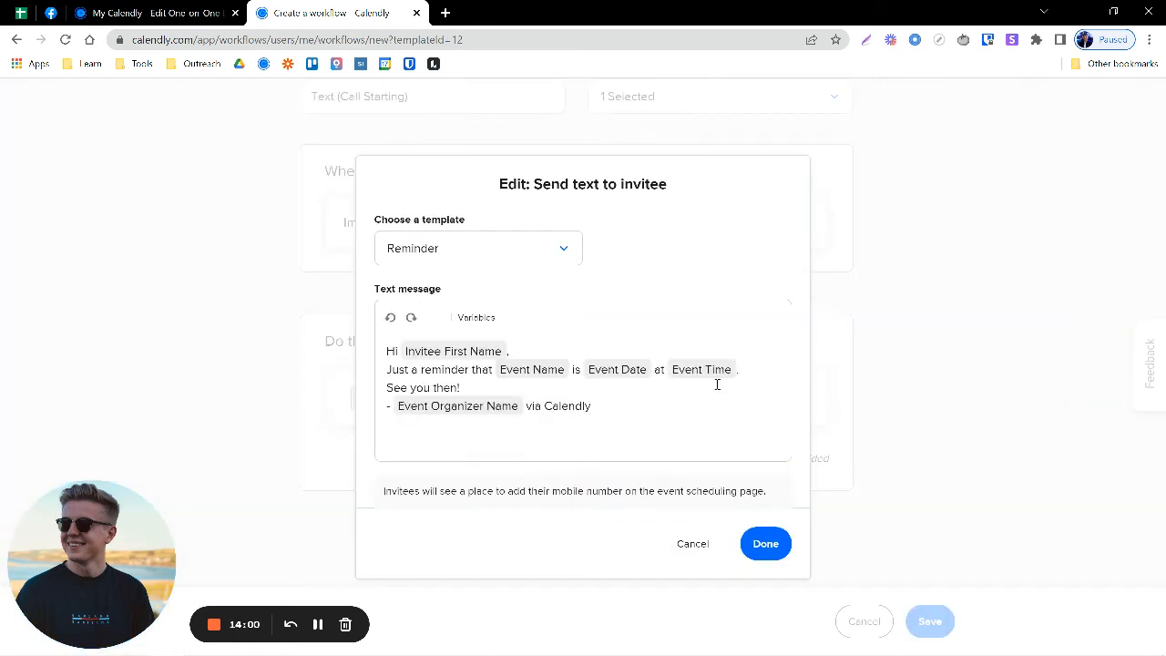
pyautogui.click(431, 258)
pyautogui.scroll(1, 455, 317)
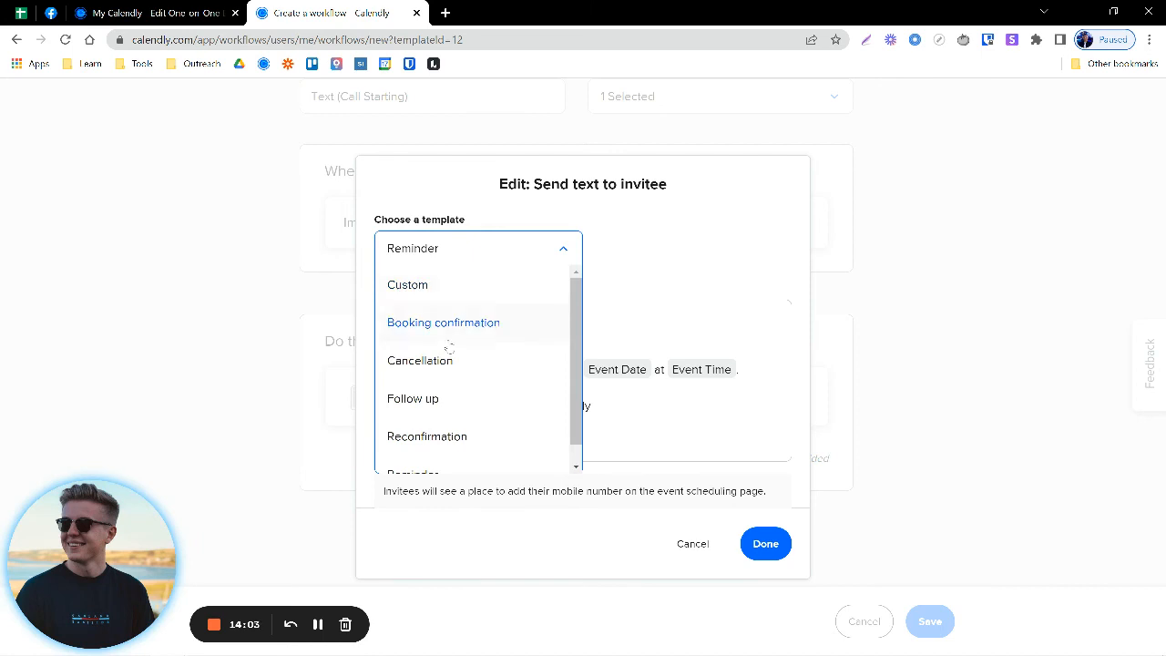
pyautogui.click(624, 329)
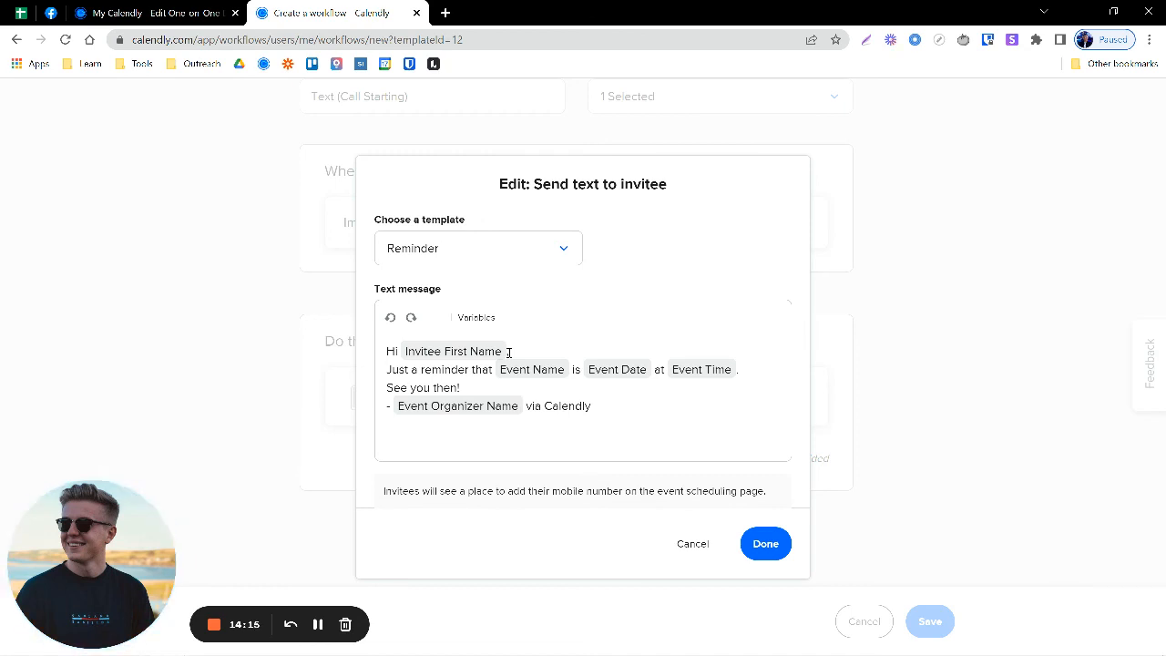
pyautogui.click(692, 543)
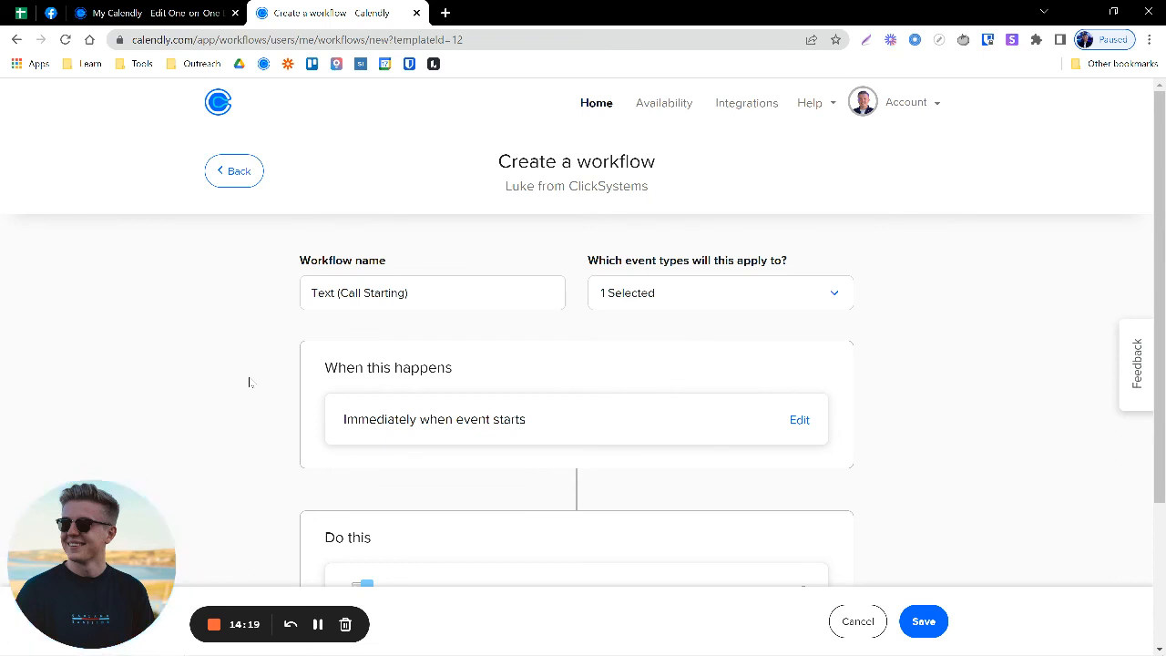